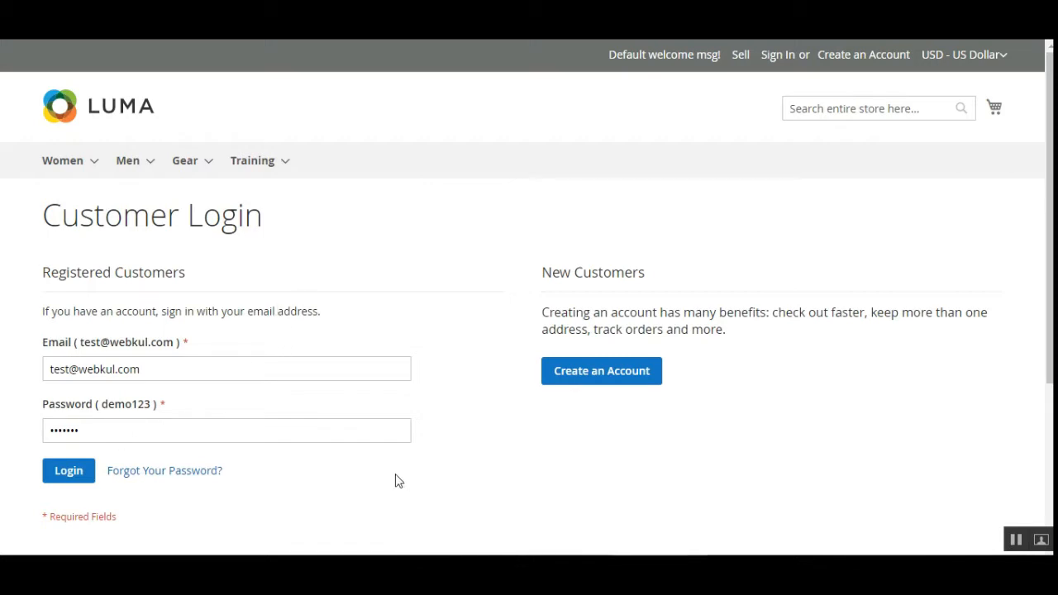
Log in to the seller account with the prefilled credentials and open My Catalog in a new browser tab.
left_click(73, 475)
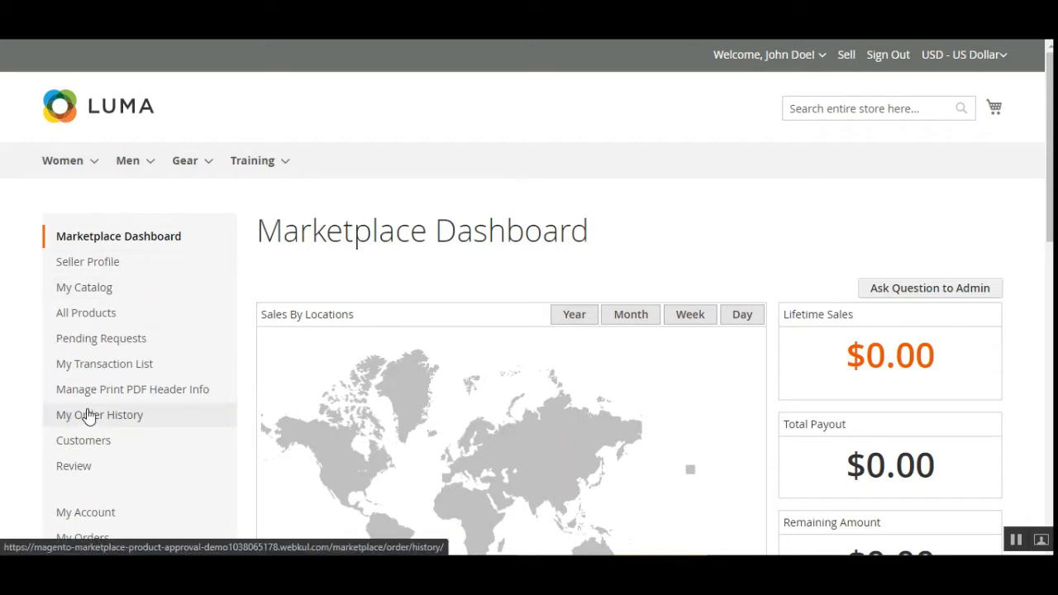
right_click(101, 290)
left_click(136, 302)
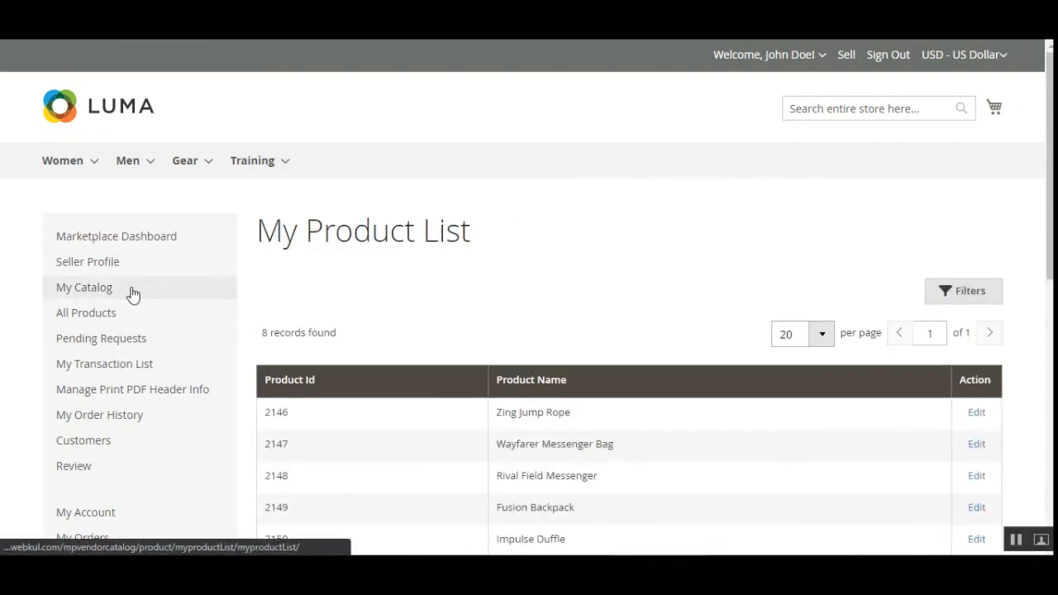
Examine the product IDs, product names and edit options in My Product List.
left_click_drag(258, 236, 465, 238)
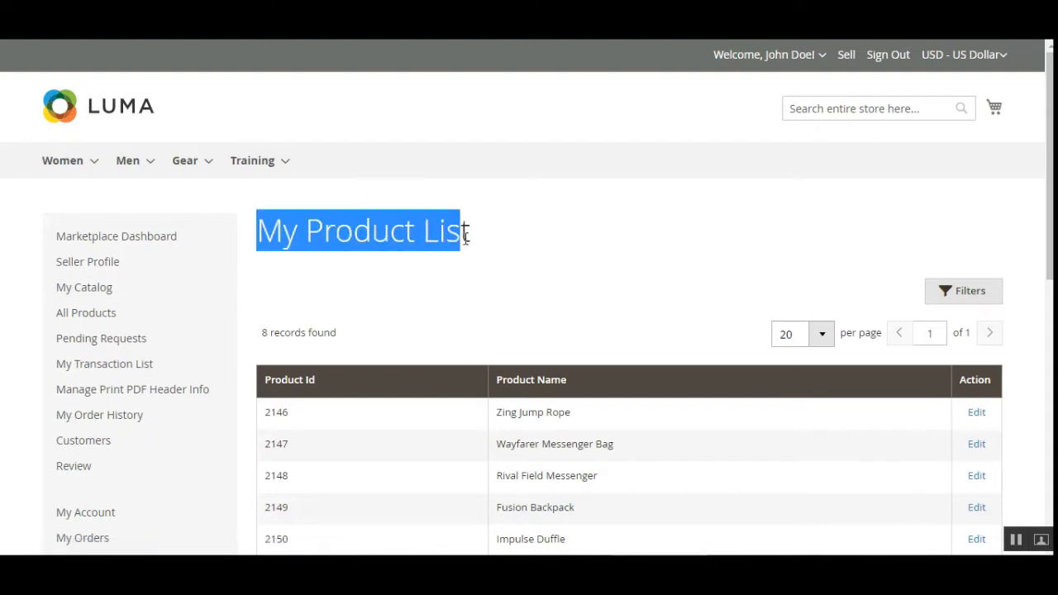
left_click(307, 256)
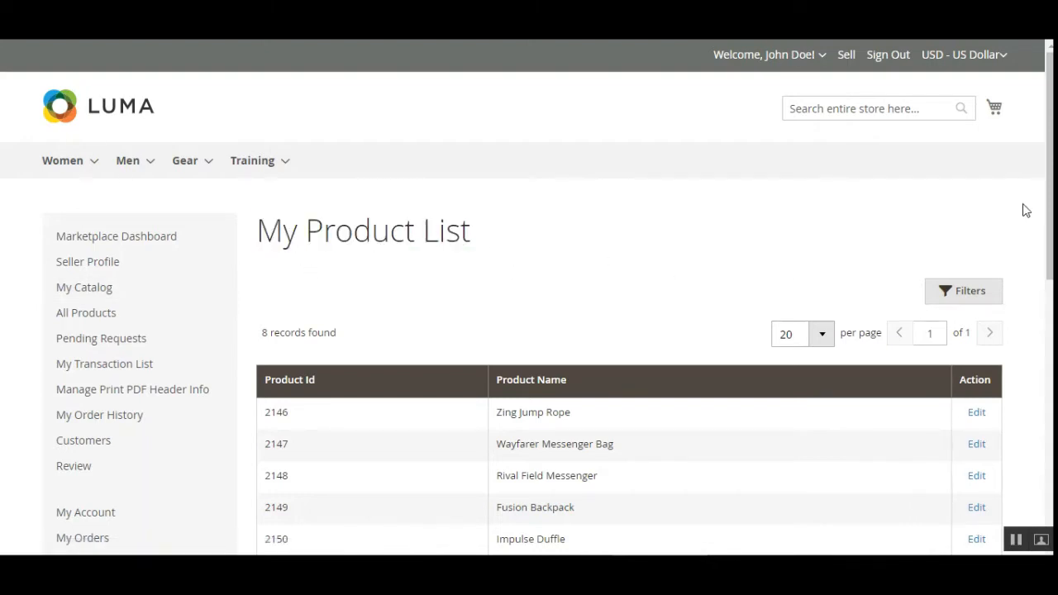
left_click_drag(1049, 207, 1053, 285)
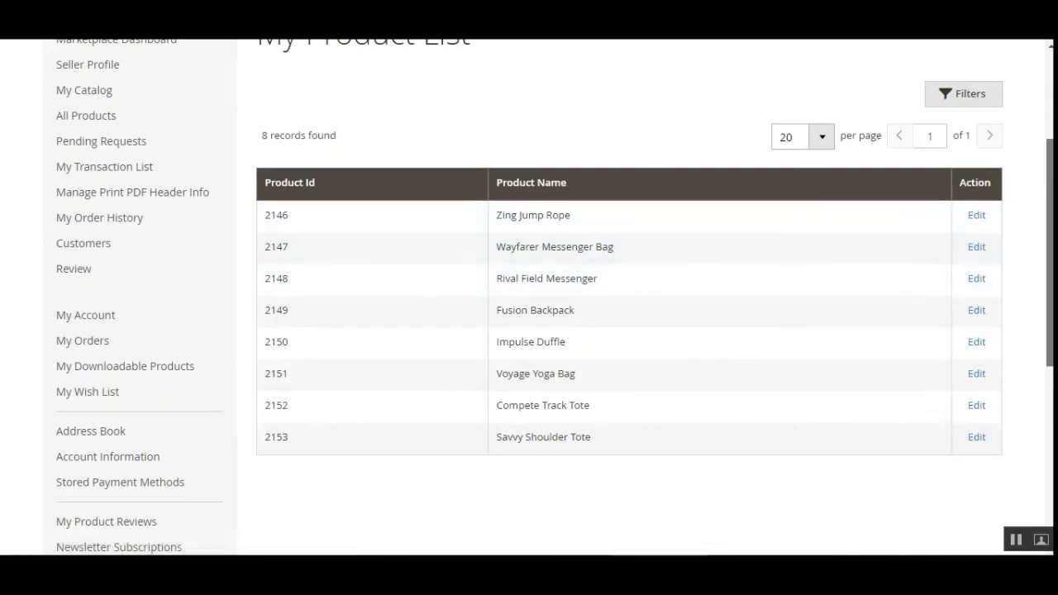
scroll(647, 135, "up", 3)
scroll(647, 135, "down", 2)
scroll(419, 248, "down", 2)
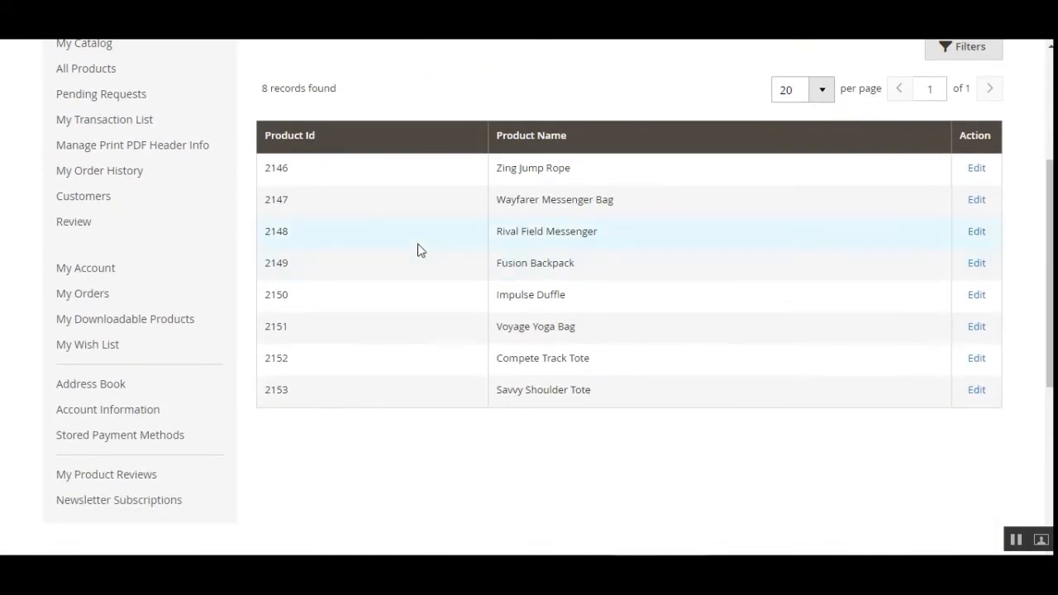
scroll(163, 232, "up", 4)
scroll(500, 275, "down", 3)
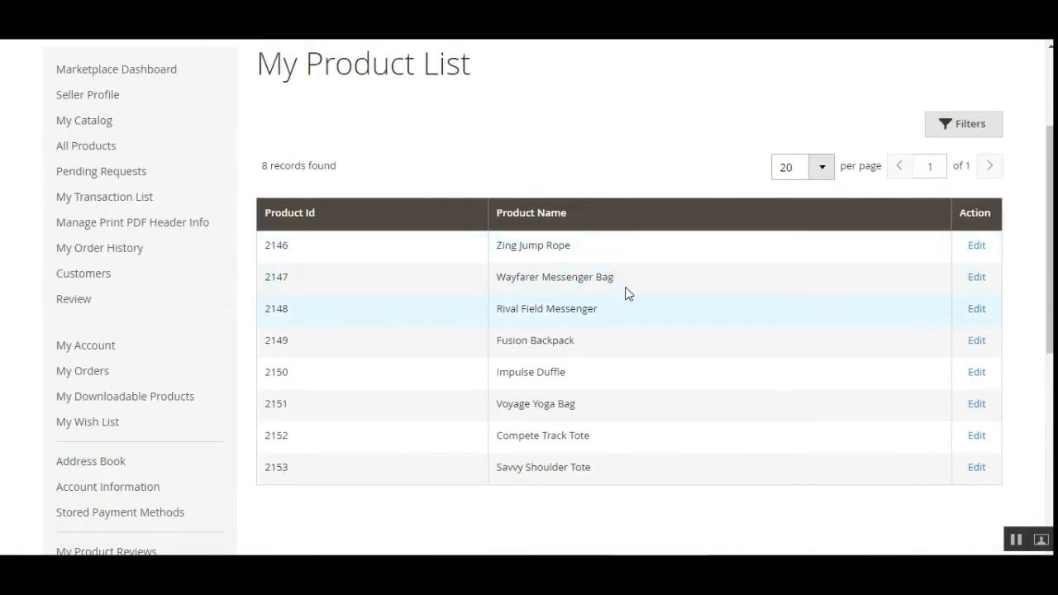
Open Zing Jump Rope for editing and review its product name, price and quantity fields.
left_click(983, 252)
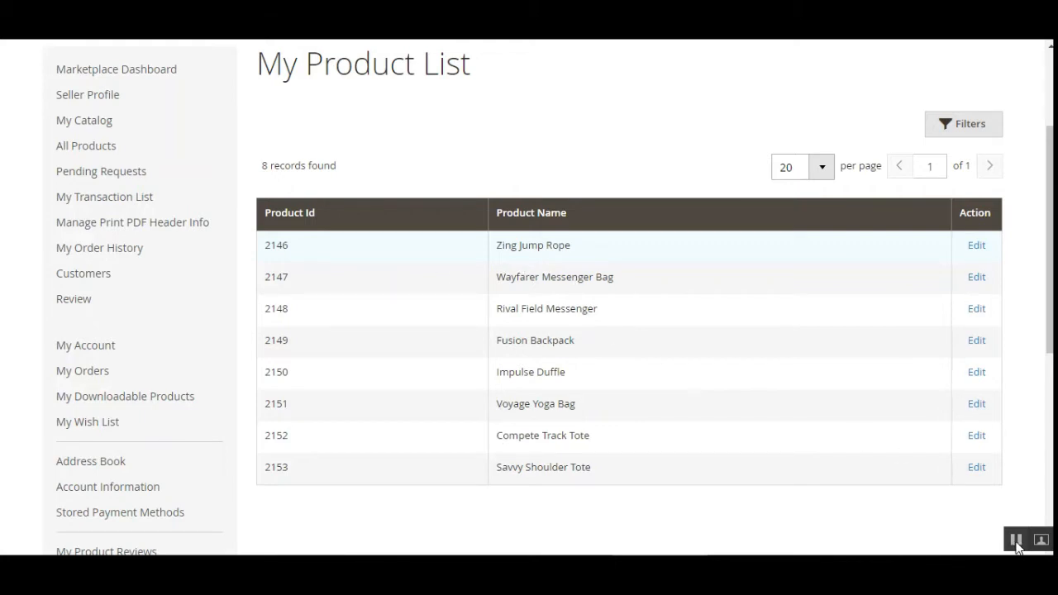
scroll(1039, 191, "down", 2)
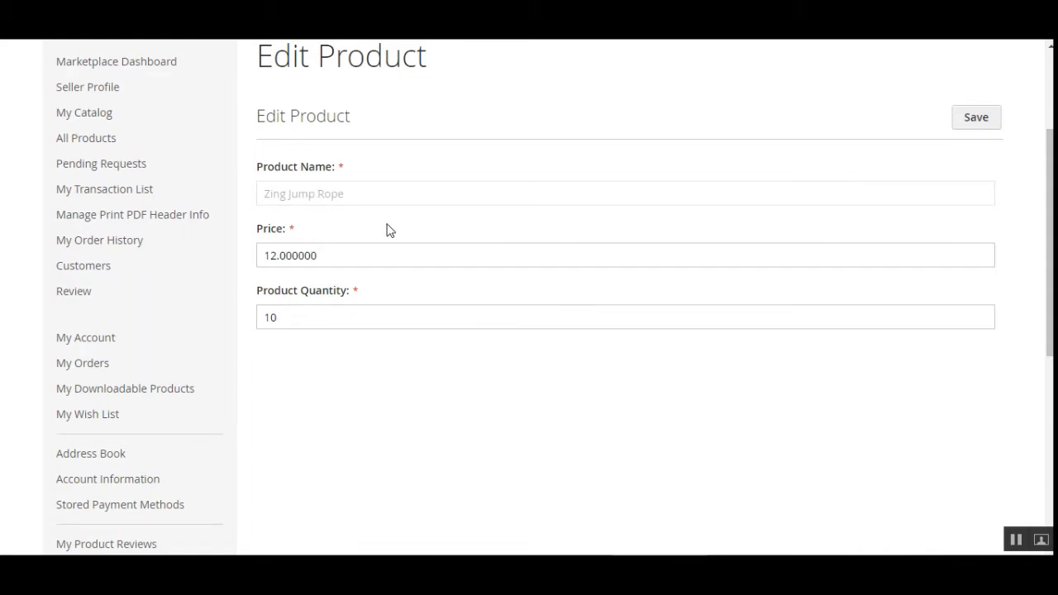
double_click(269, 255)
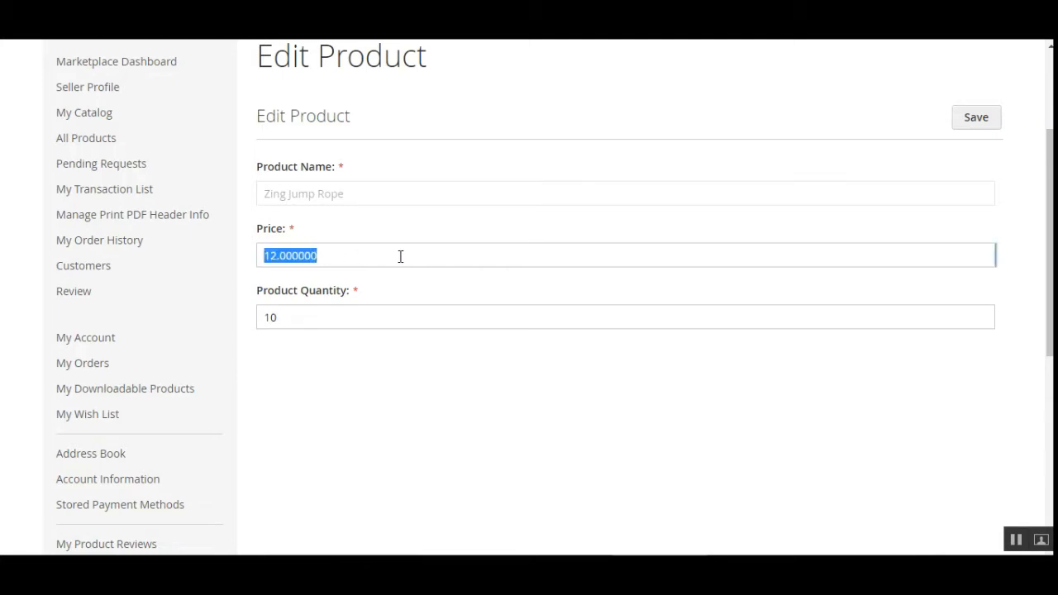
left_click(361, 352)
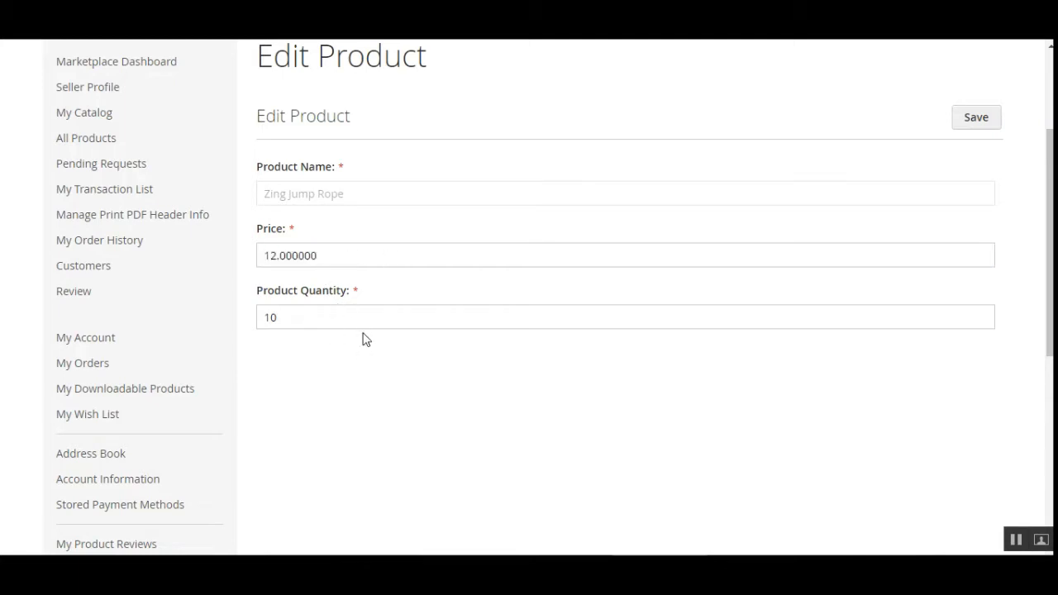
mouse_move(1050, 343)
left_mouse_down()
mouse_move(1049, 267)
mouse_move(1050, 360)
left_mouse_up()
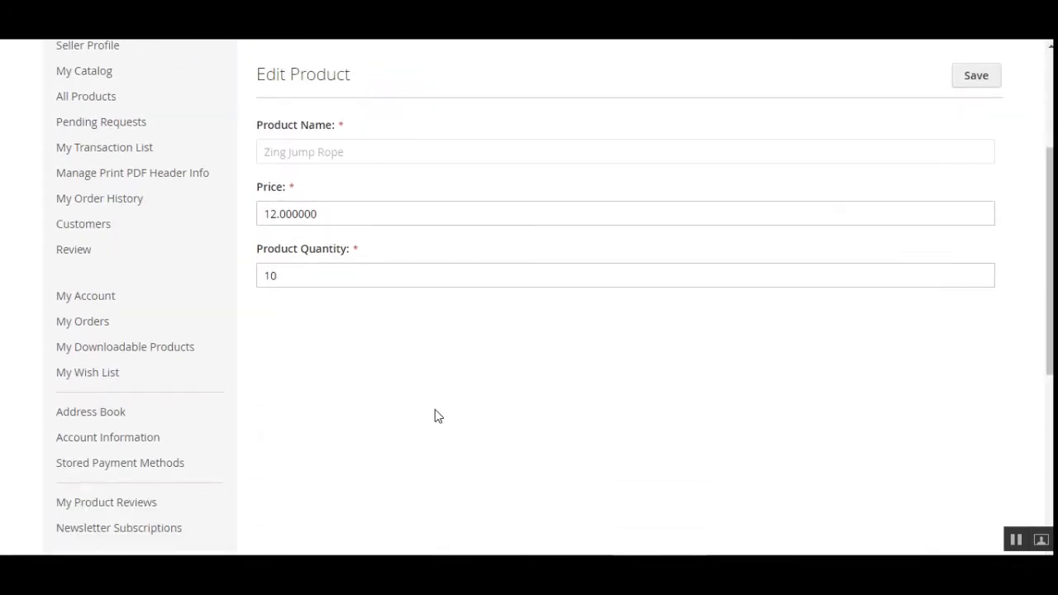
scroll(551, 343, "up", 3)
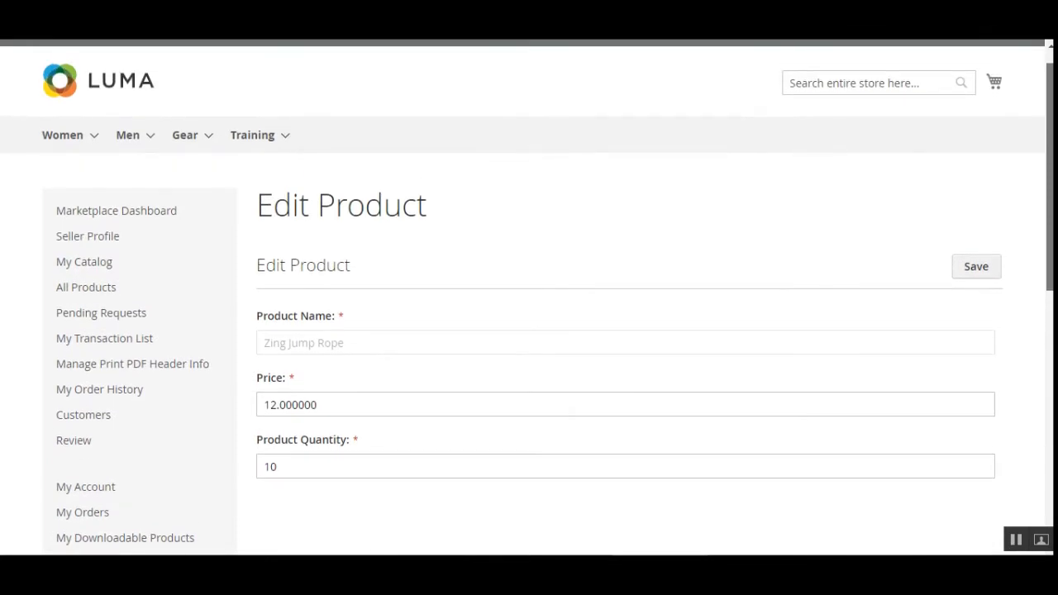
scroll(551, 342, "down", 6)
scroll(551, 342, "up", 4)
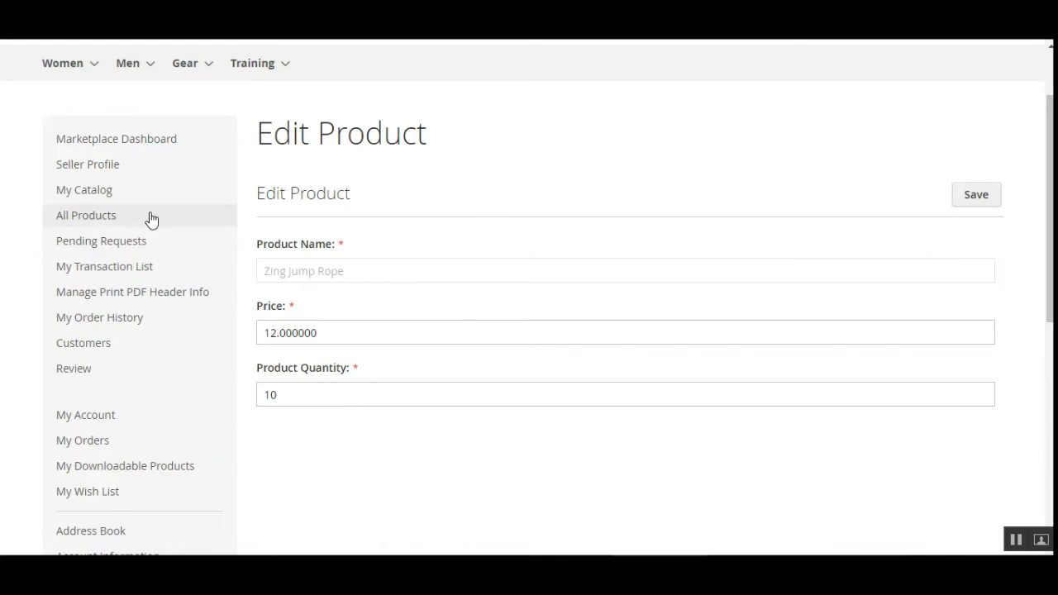
Return to the My Catalog product list and open the Seller Profile page in a new browser tab.
left_click(116, 196)
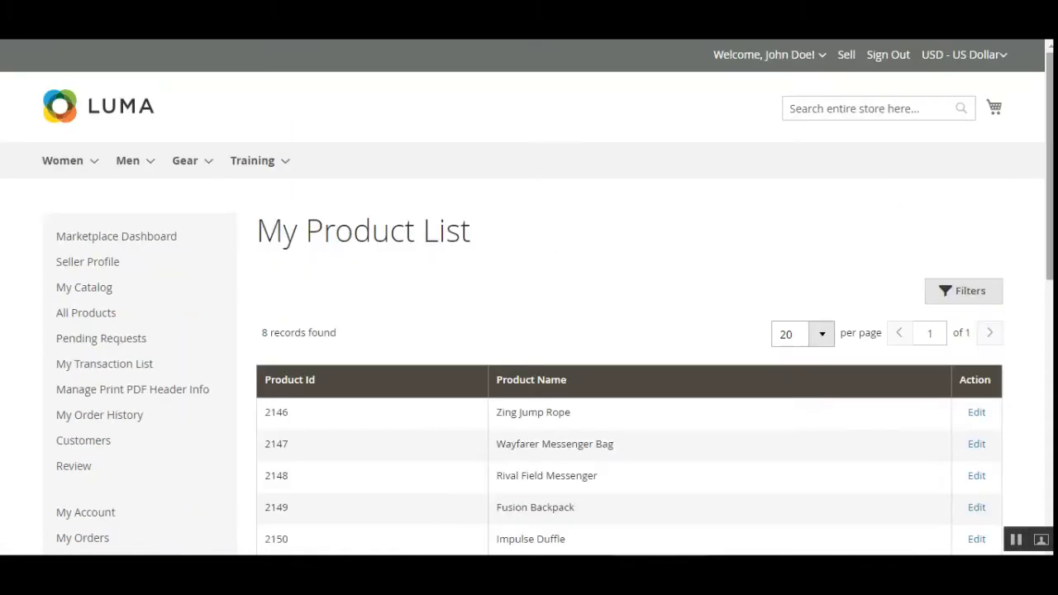
left_click_drag(1050, 198, 1049, 251)
right_click(118, 142)
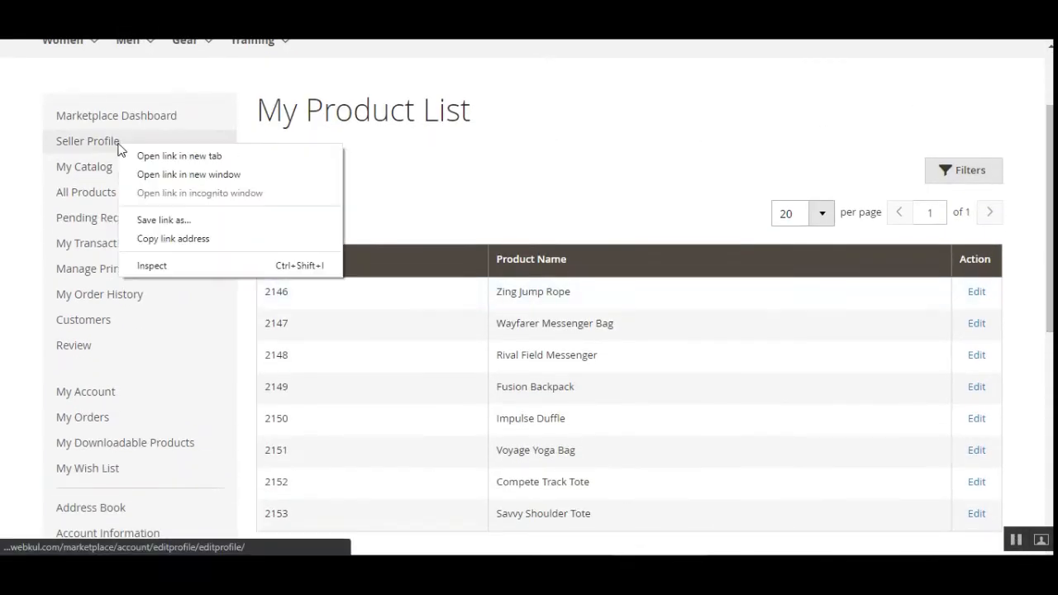
left_click(174, 153)
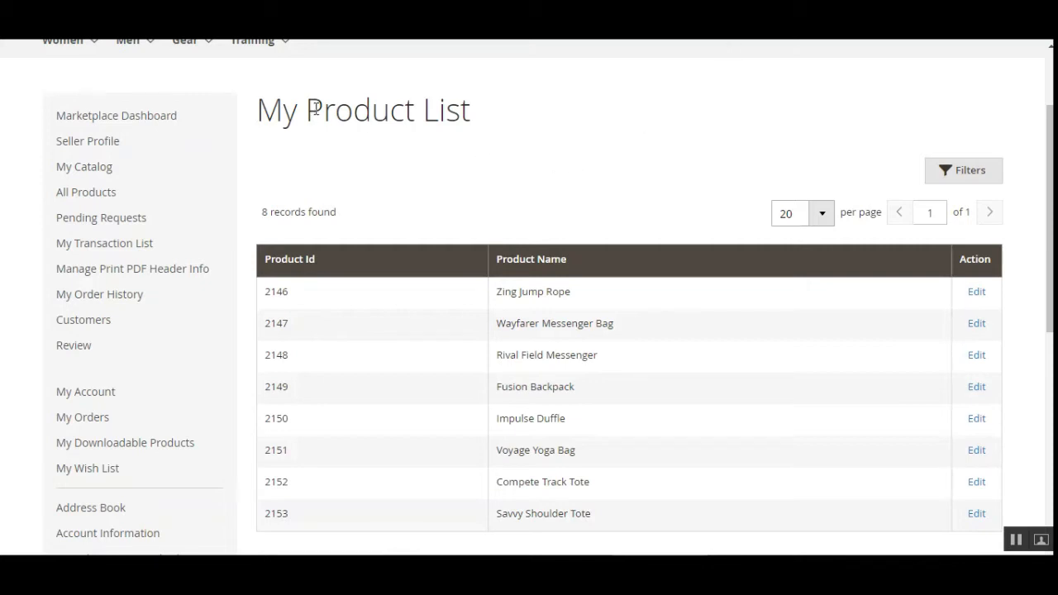
left_click_drag(307, 110, 451, 111)
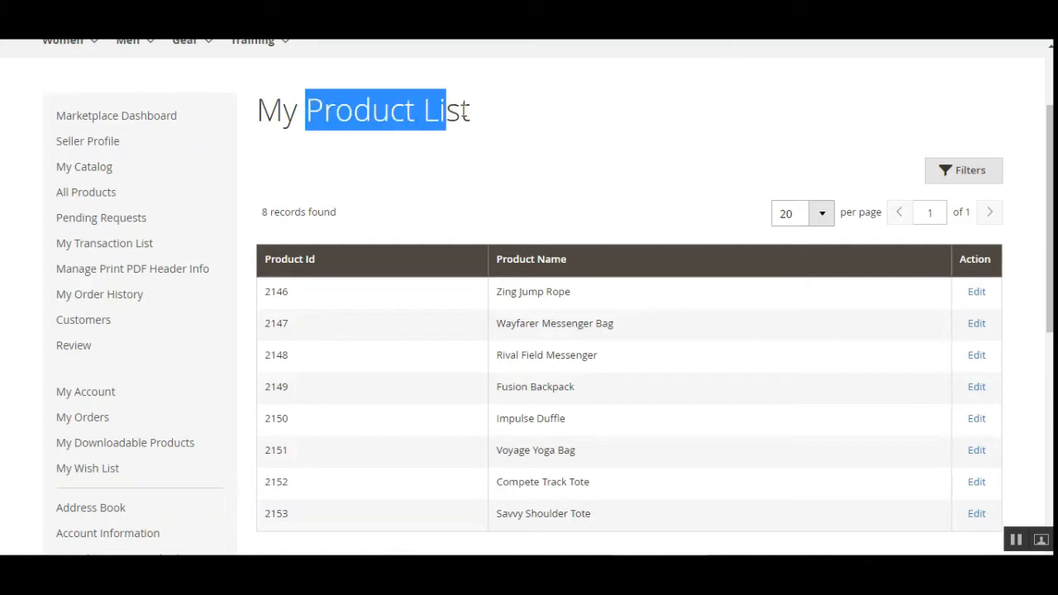
left_click(484, 119)
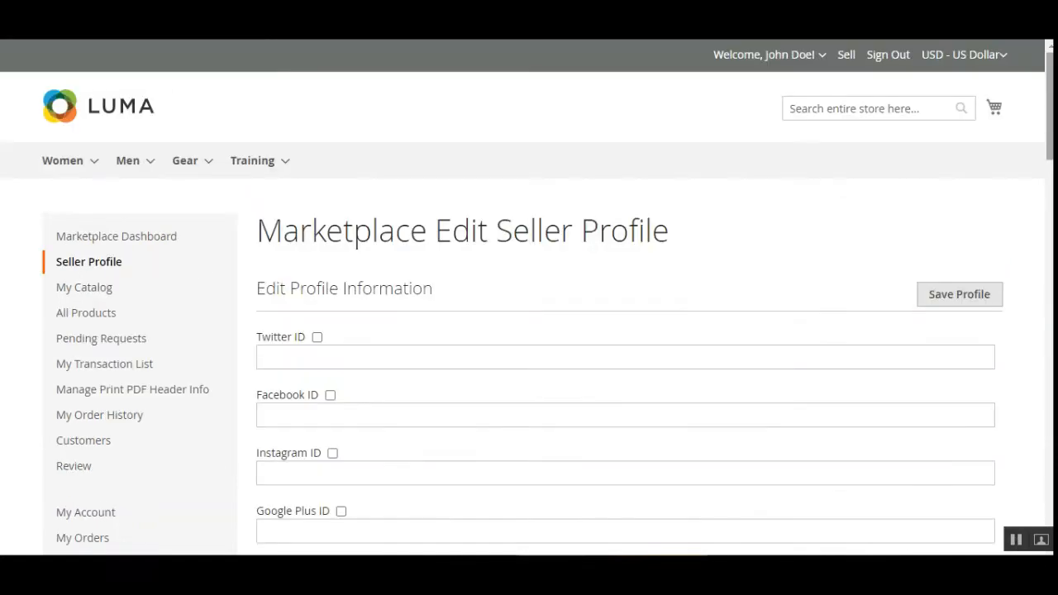
Open the seller's public profile and collection from the end of the Seller Profile form, each in a new browser tab.
scroll(628, 331, "down", 2)
scroll(1052, 422, "down", 15)
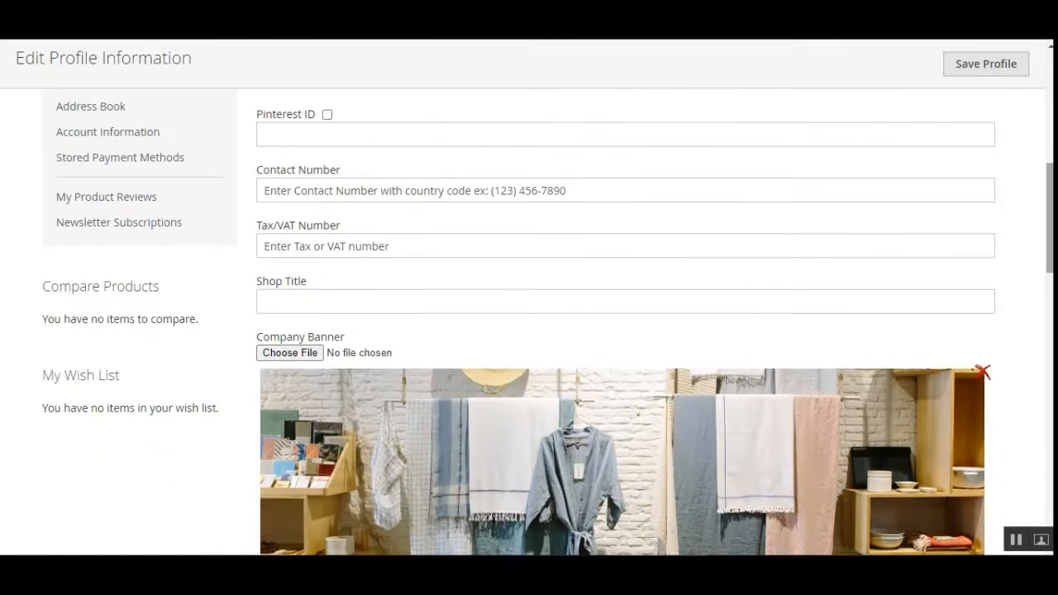
scroll(1052, 422, "down", 5)
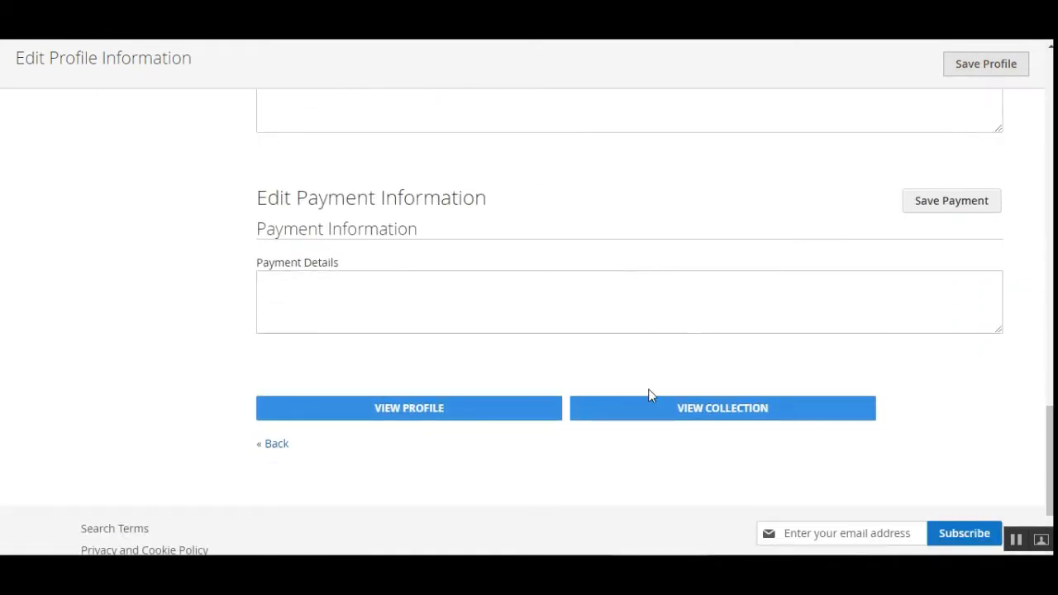
right_click(453, 411)
left_click(475, 417)
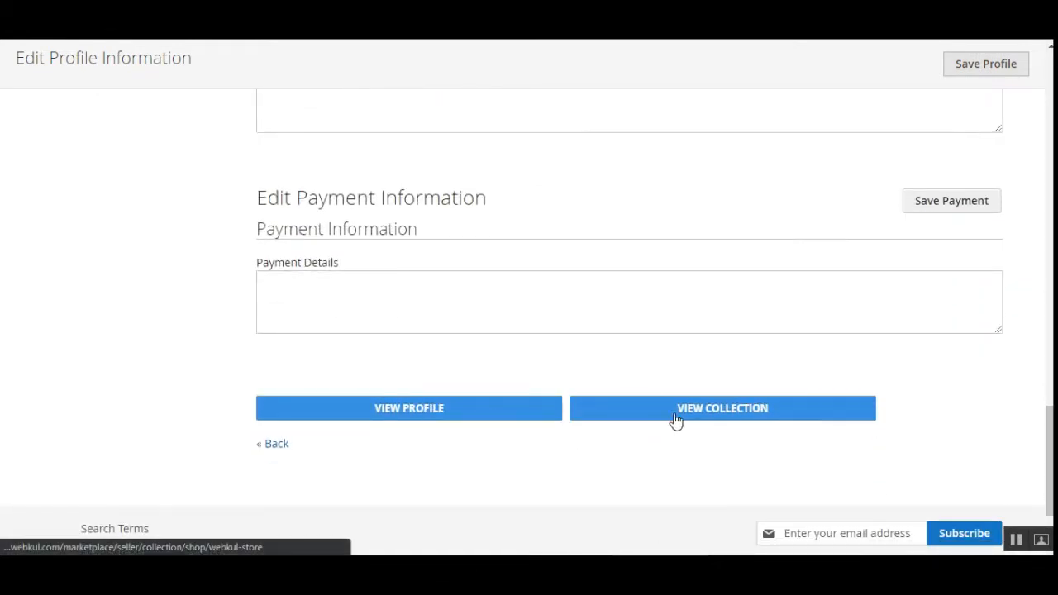
right_click(672, 415)
left_click(711, 423)
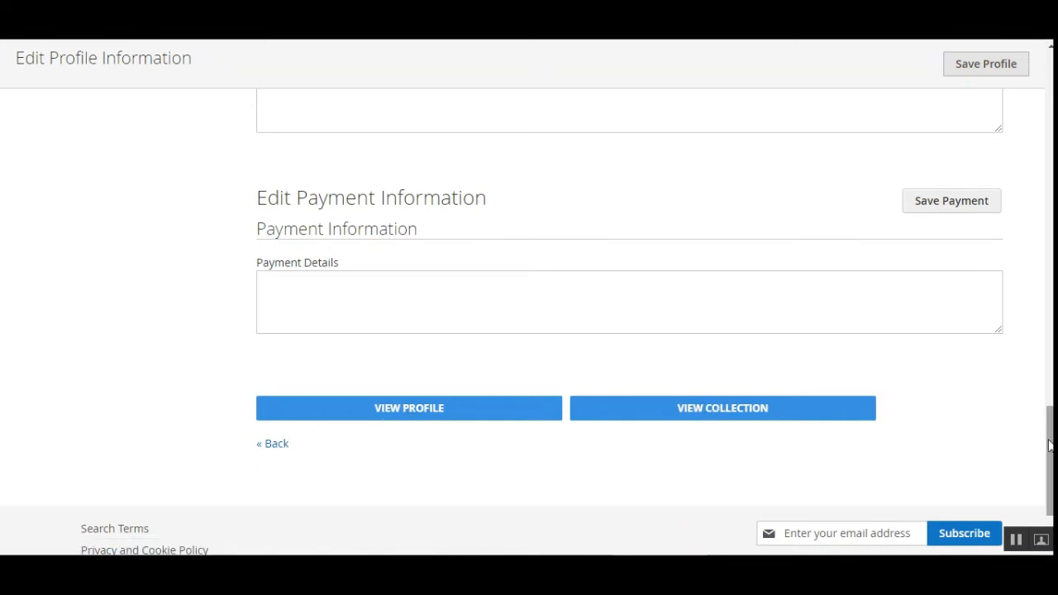
left_click_drag(1048, 444, 1049, 475)
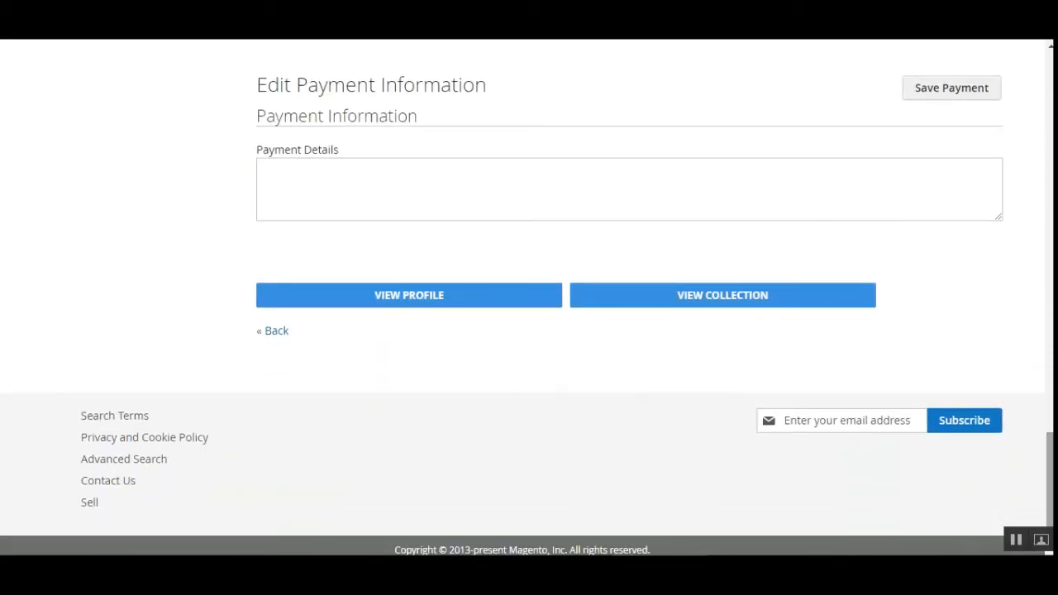
scroll(909, 347, "up", 20)
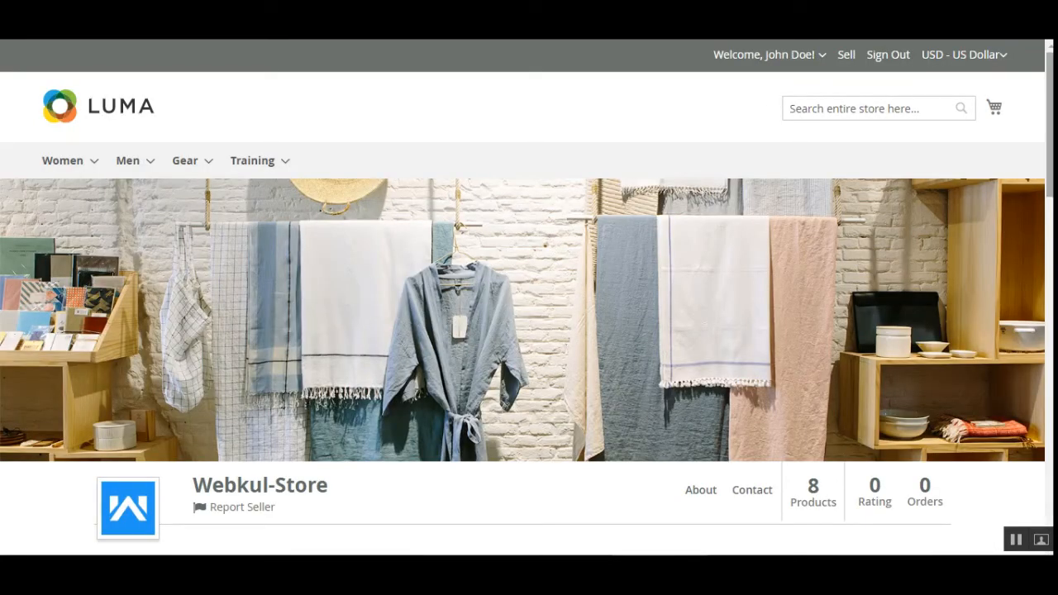
Examine the Webkul-Store public profile and its recently added products.
scroll(227, 339, "down", 2)
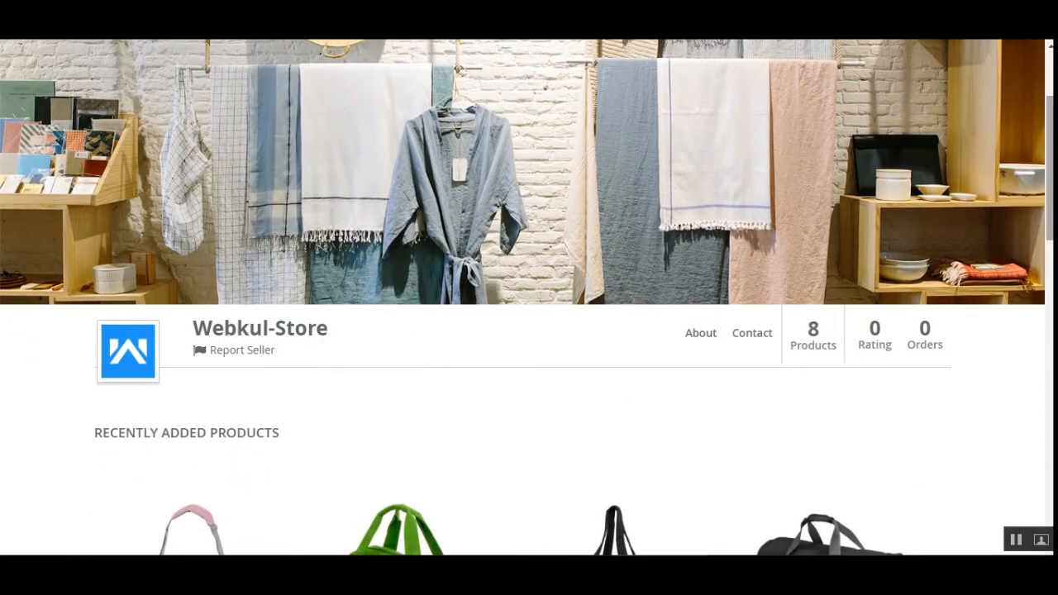
scroll(529, 298, "down", 3)
scroll(529, 298, "down", 8)
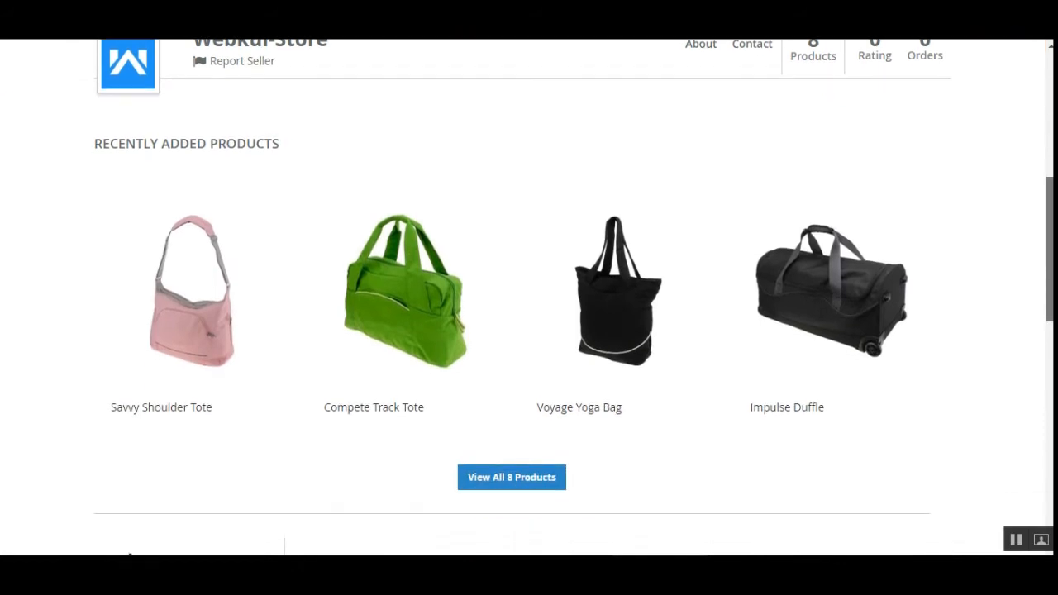
scroll(528, 297, "up", 10)
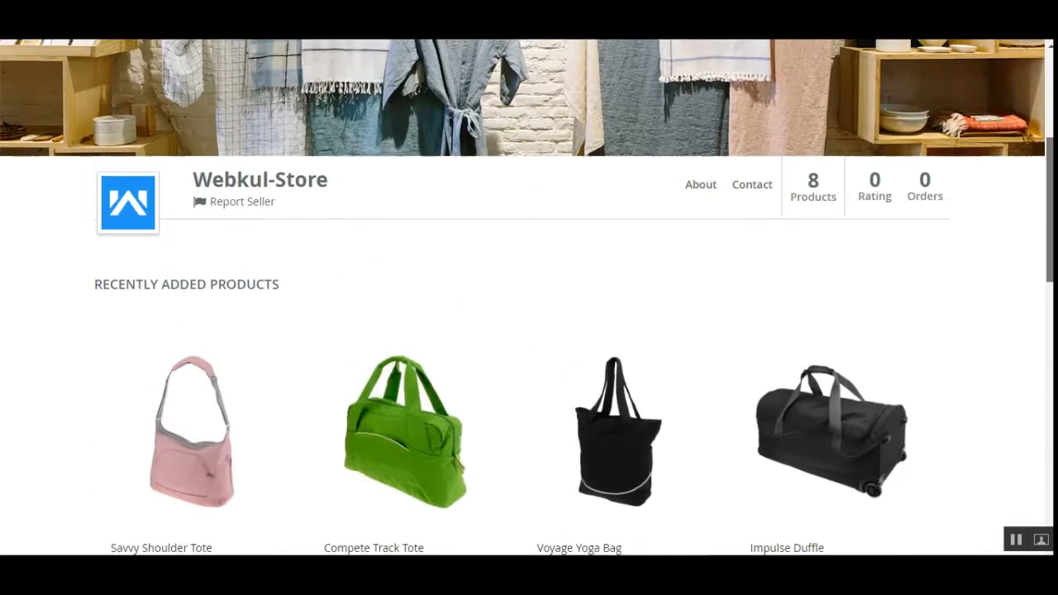
scroll(529, 297, "down", 1)
mouse_move(241, 316)
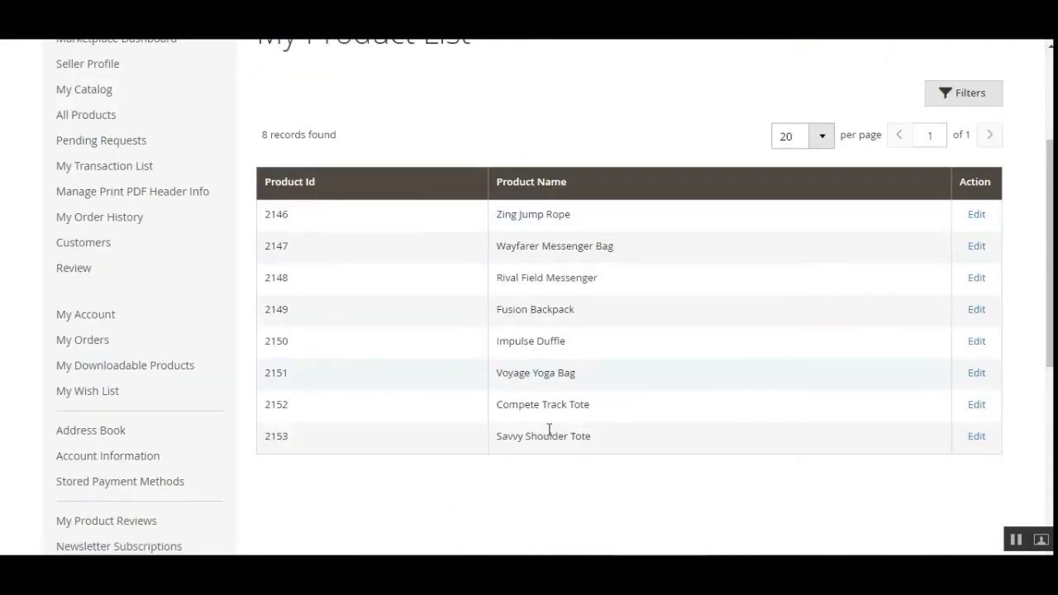
Return to My Product List and find the Savvy Shoulder Tote entry to compare with the store profile.
left_click_drag(1048, 206, 1049, 228)
scroll(118, 161, "up", 5)
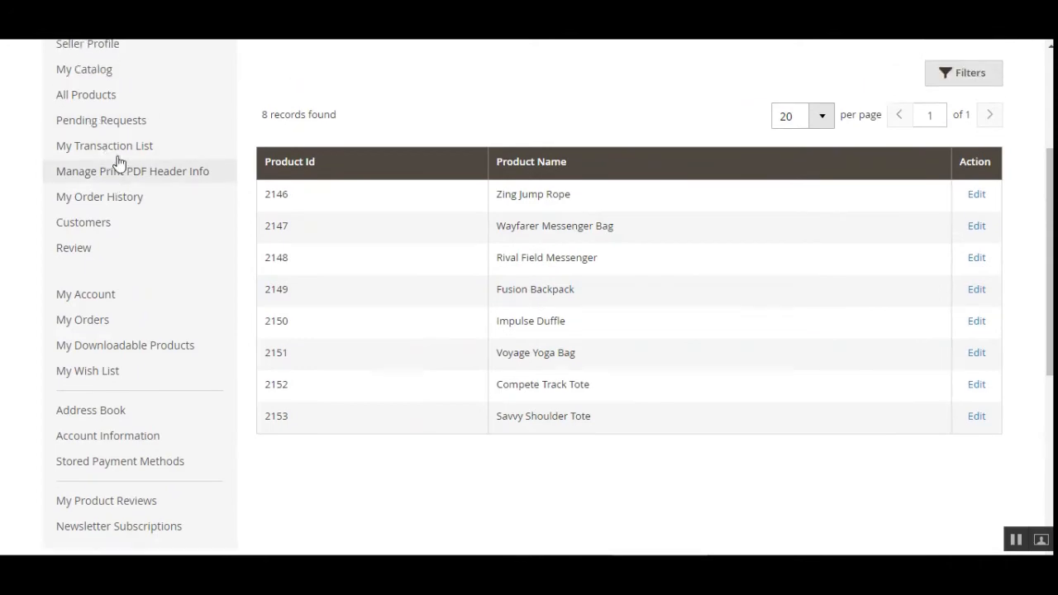
scroll(537, 310, "down", 4)
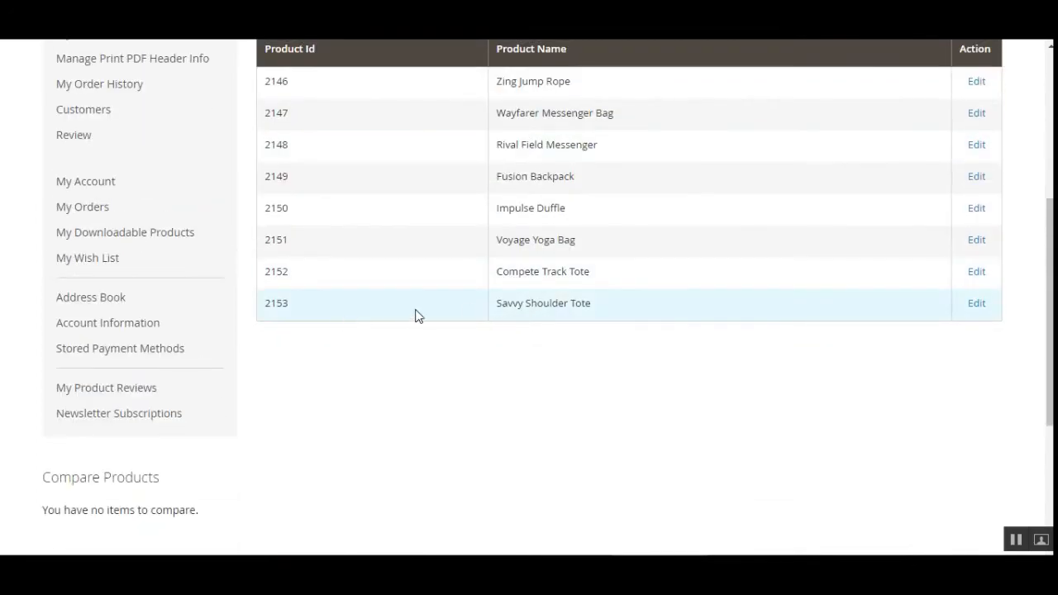
left_click_drag(498, 303, 595, 317)
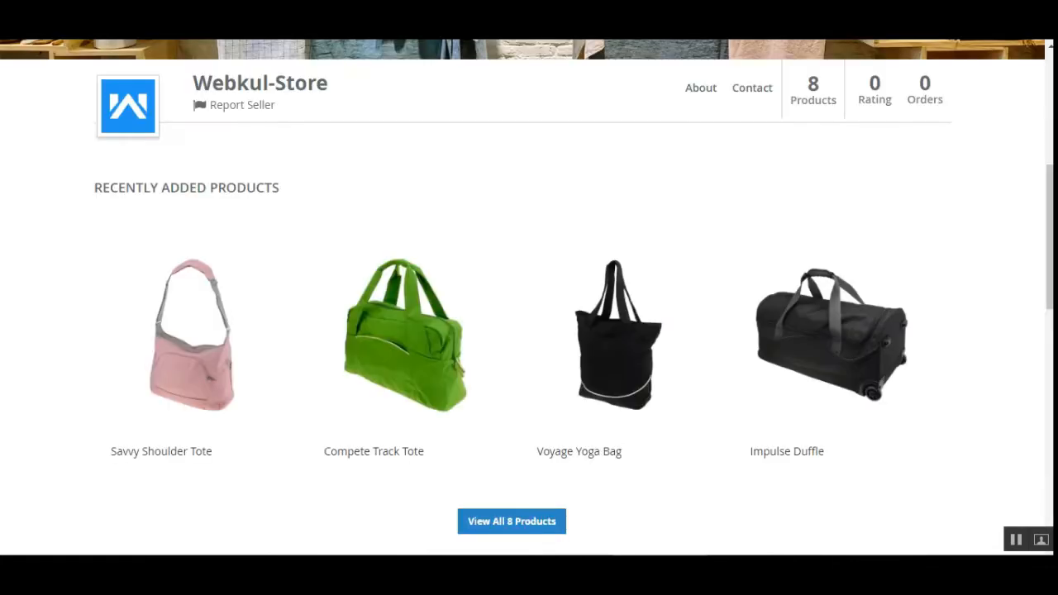
Locate the Savvy Shoulder Tote among the recently added products on the Webkul-Store profile and review the store header.
mouse_move(104, 371)
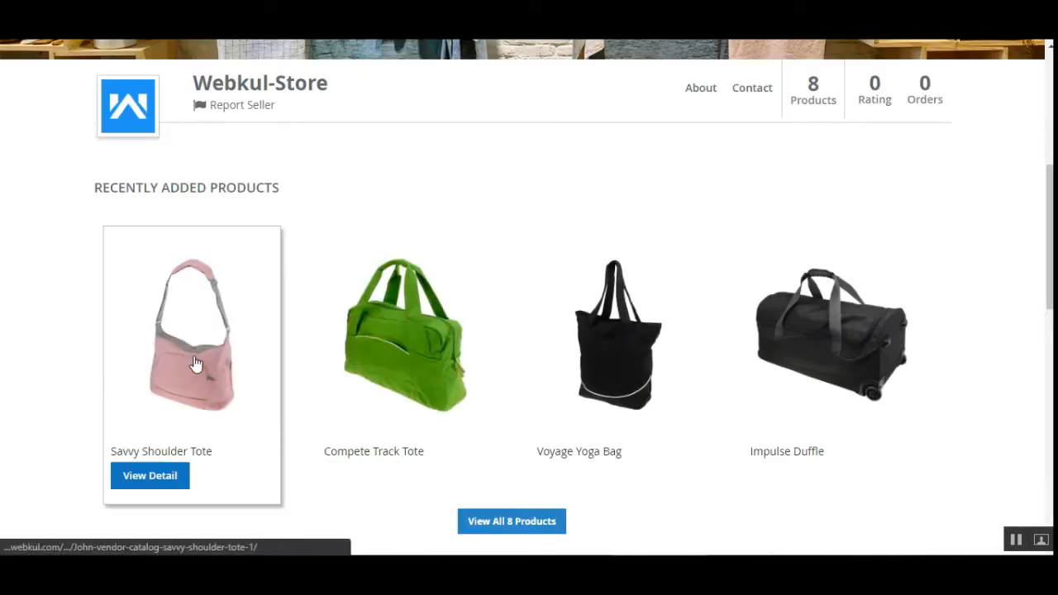
scroll(1049, 240, "up", 3)
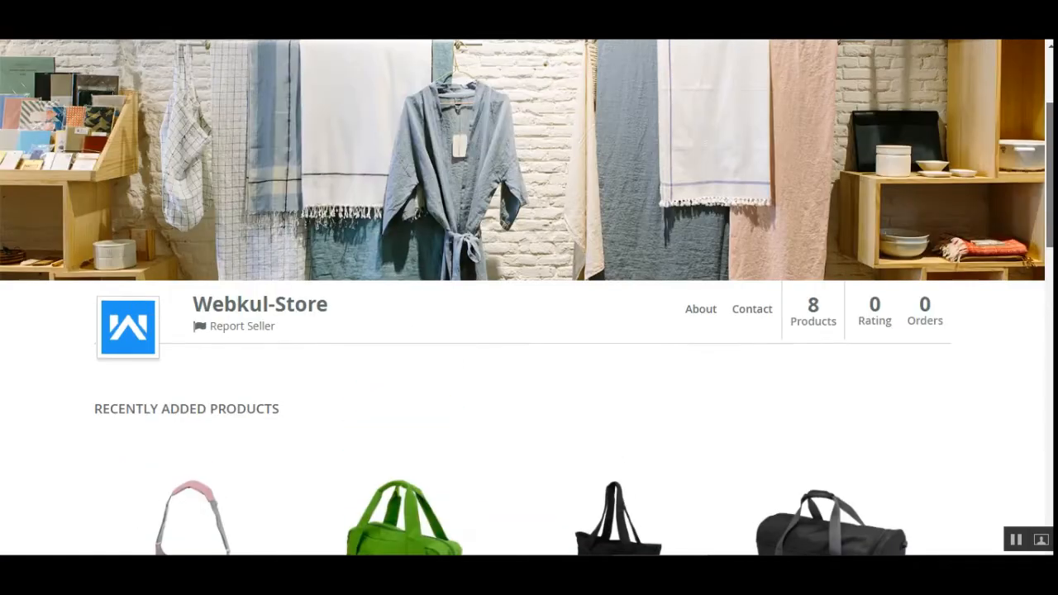
left_click_drag(1050, 180, 1049, 205)
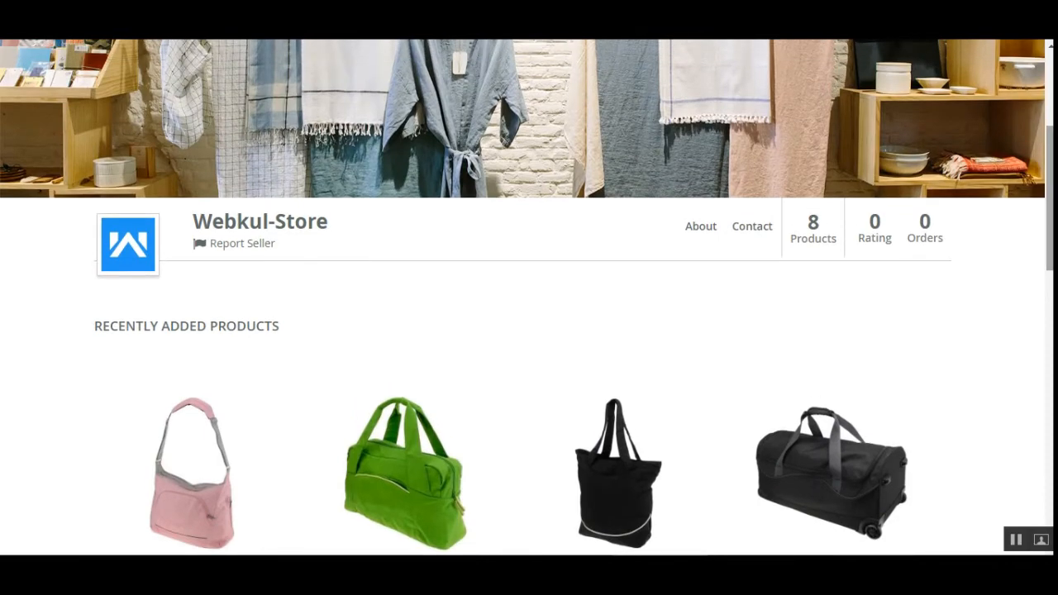
Examine the Webkul-Store seller's collection page, from the store header and collection heading through all the listed products.
scroll(590, 220, "up", 3)
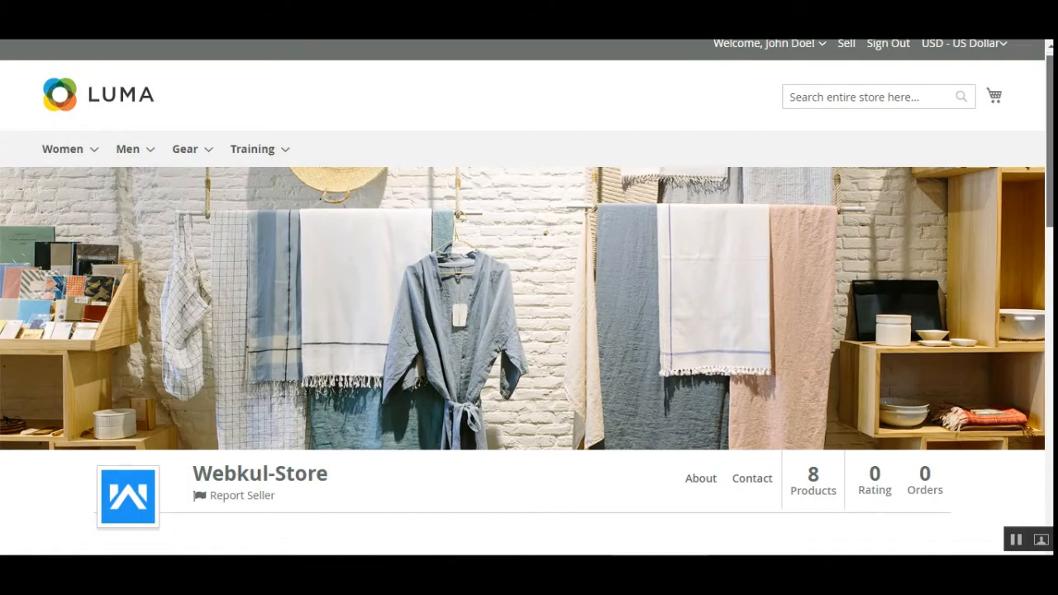
left_click_drag(1047, 126, 1048, 275)
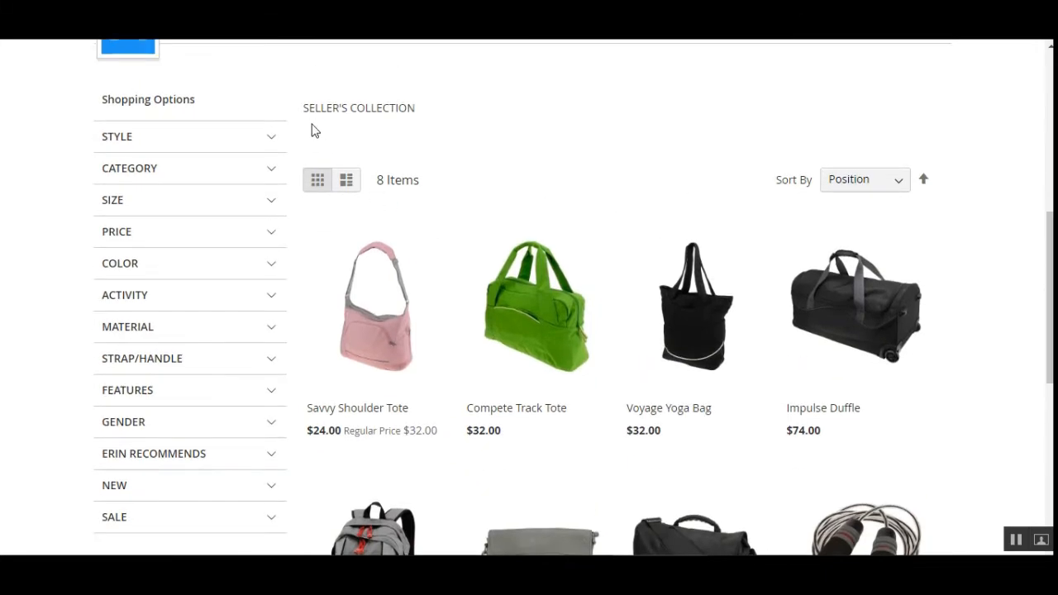
left_click_drag(315, 107, 398, 108)
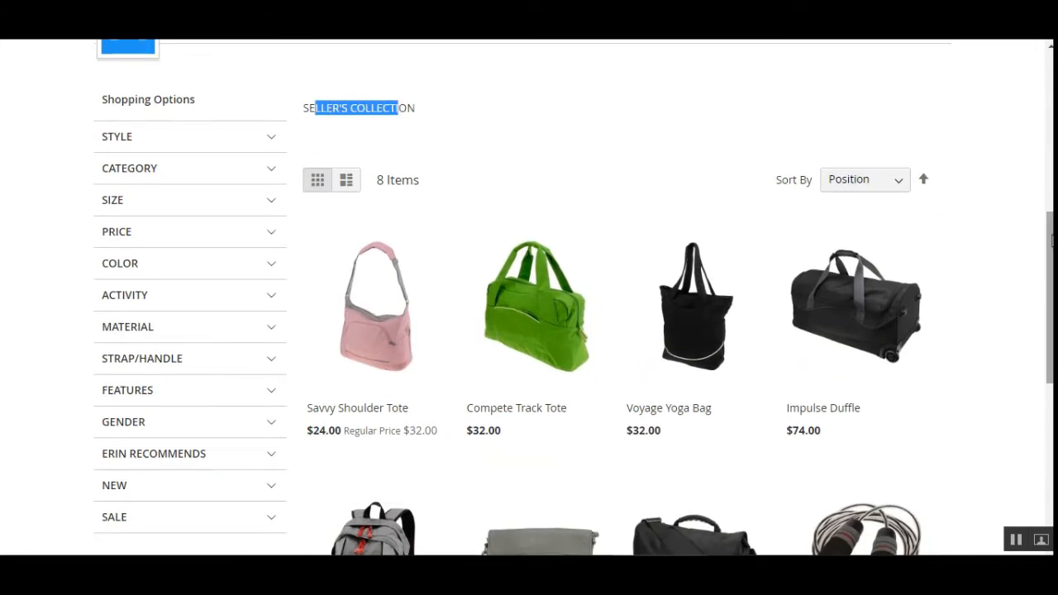
left_click_drag(1048, 240, 1048, 273)
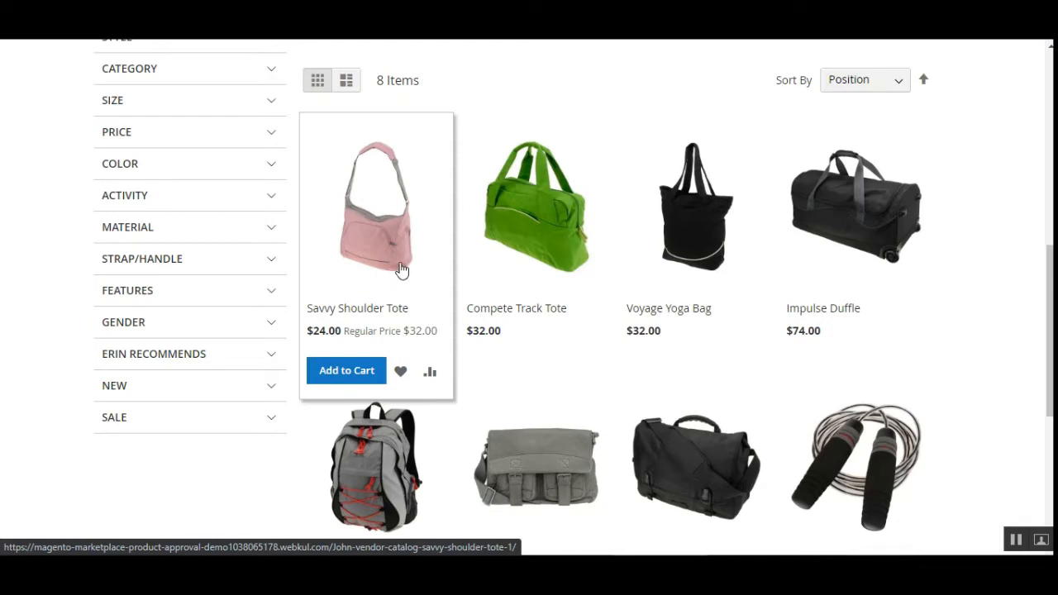
scroll(939, 305, "up", 4)
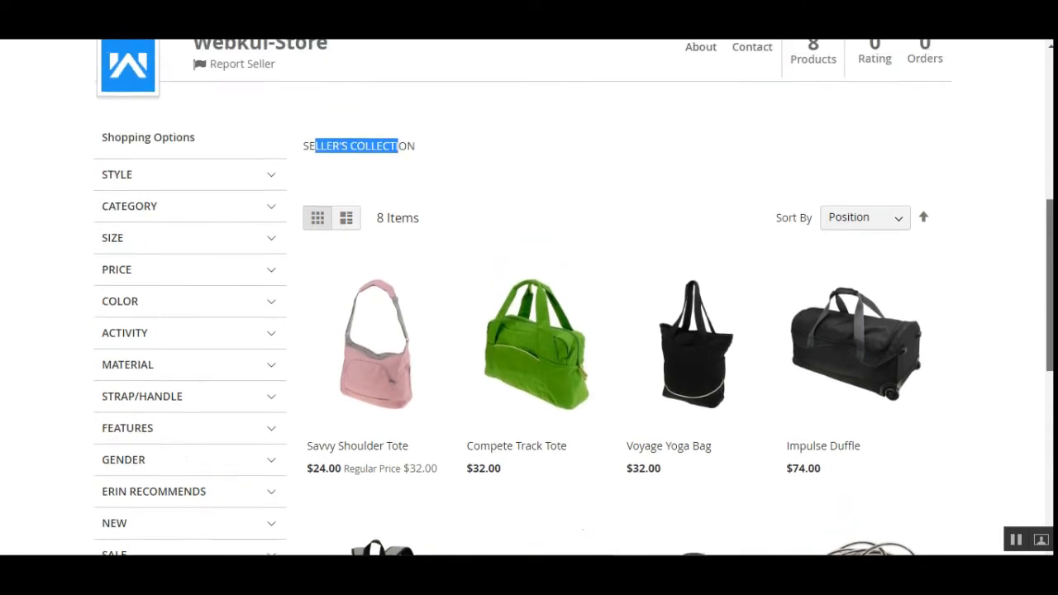
scroll(938, 305, "down", 3)
scroll(959, 356, "down", 4)
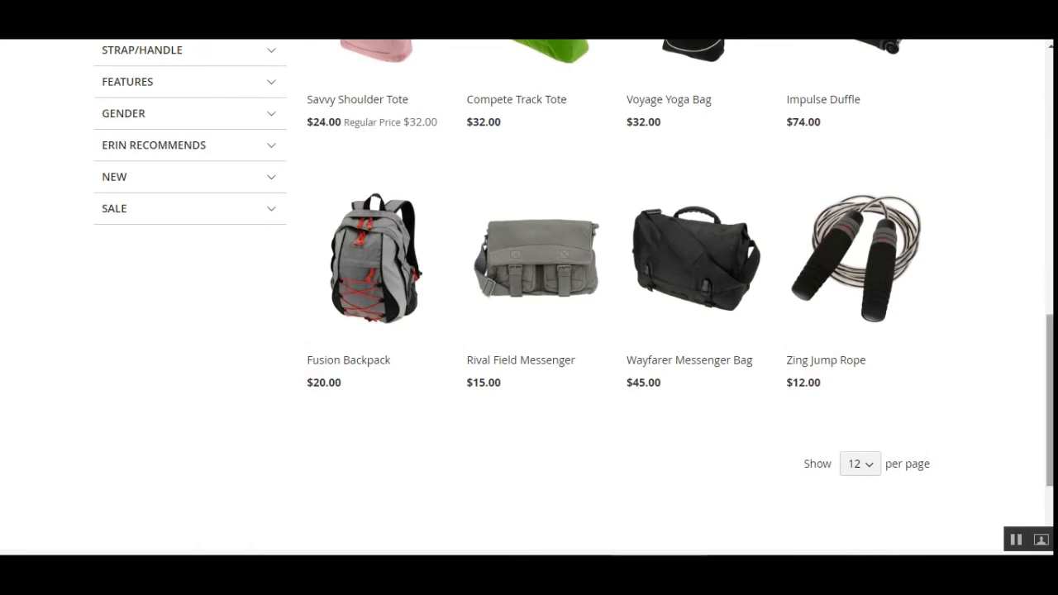
scroll(949, 411, "down", 2)
scroll(859, 306, "up", 7)
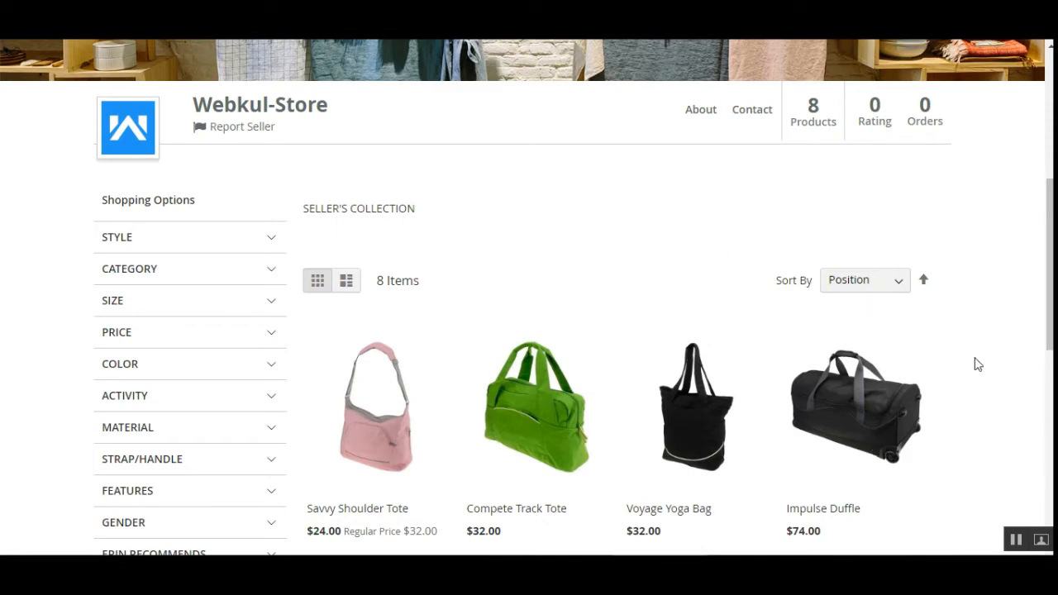
left_click_drag(1049, 314, 1049, 186)
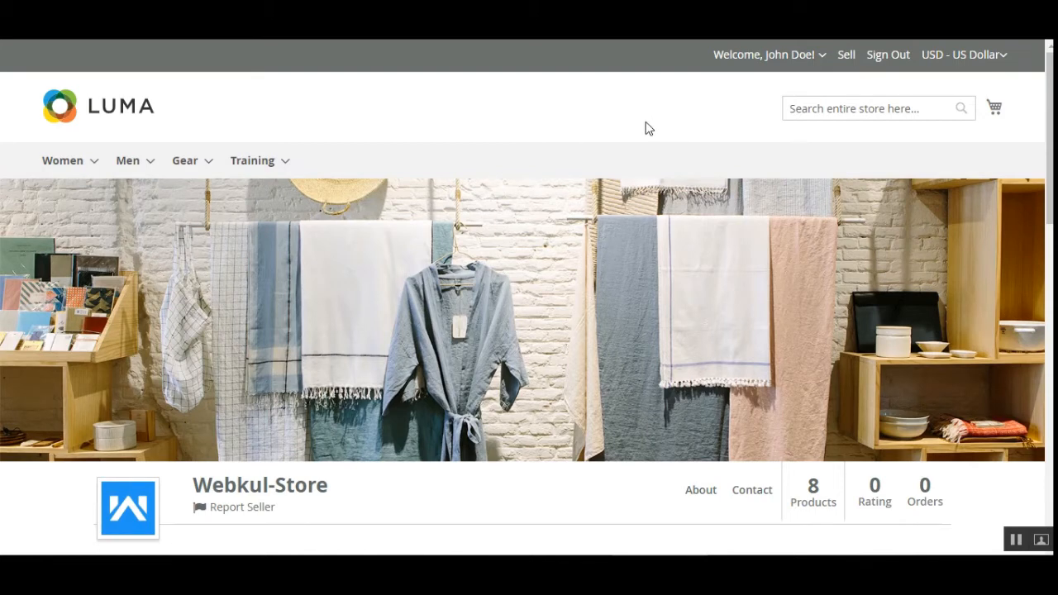
Open the Savvy Shoulder Tote product page from the seller's collection in a new browser tab.
scroll(612, 136, "down", 2)
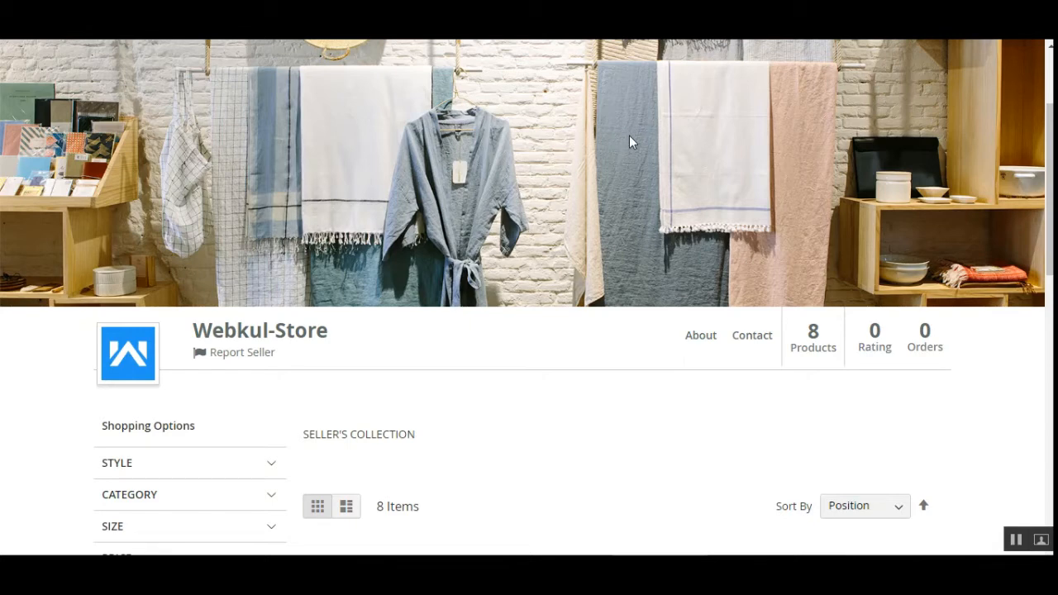
scroll(628, 136, "down", 3)
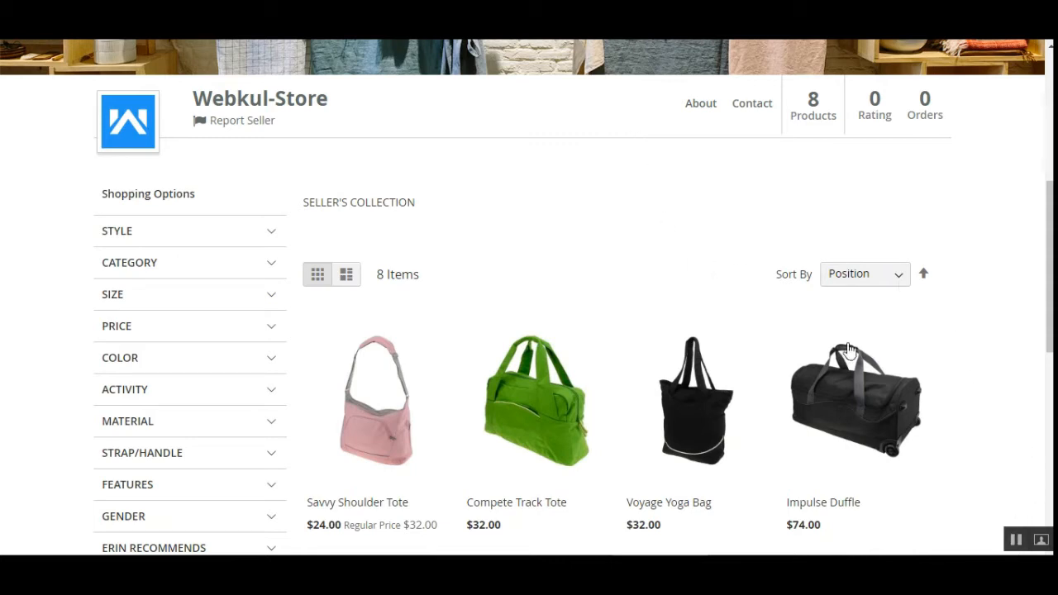
scroll(546, 245, "down", 3)
right_click(364, 186)
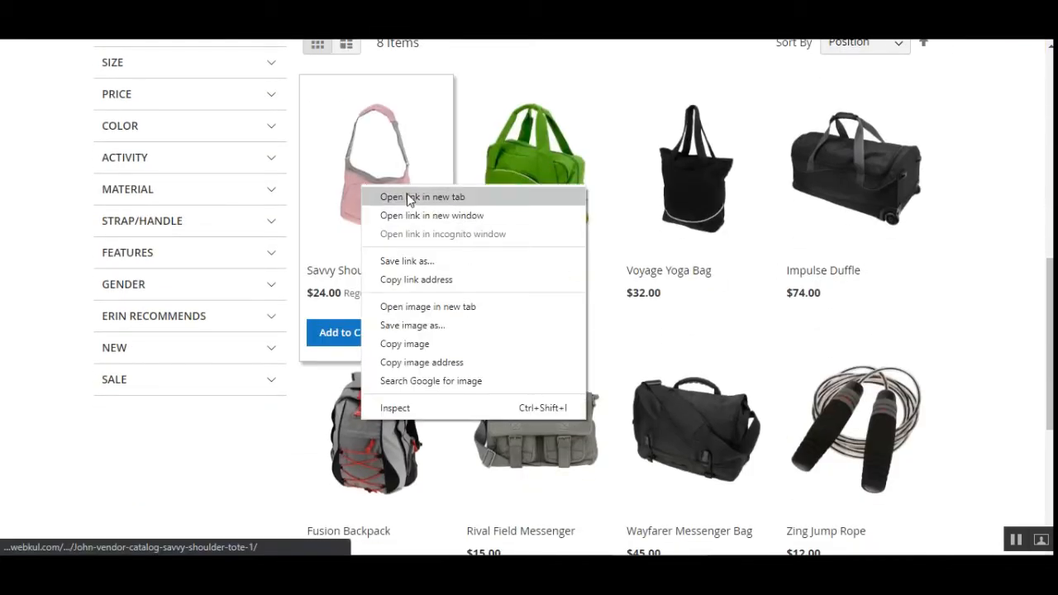
left_click(404, 196)
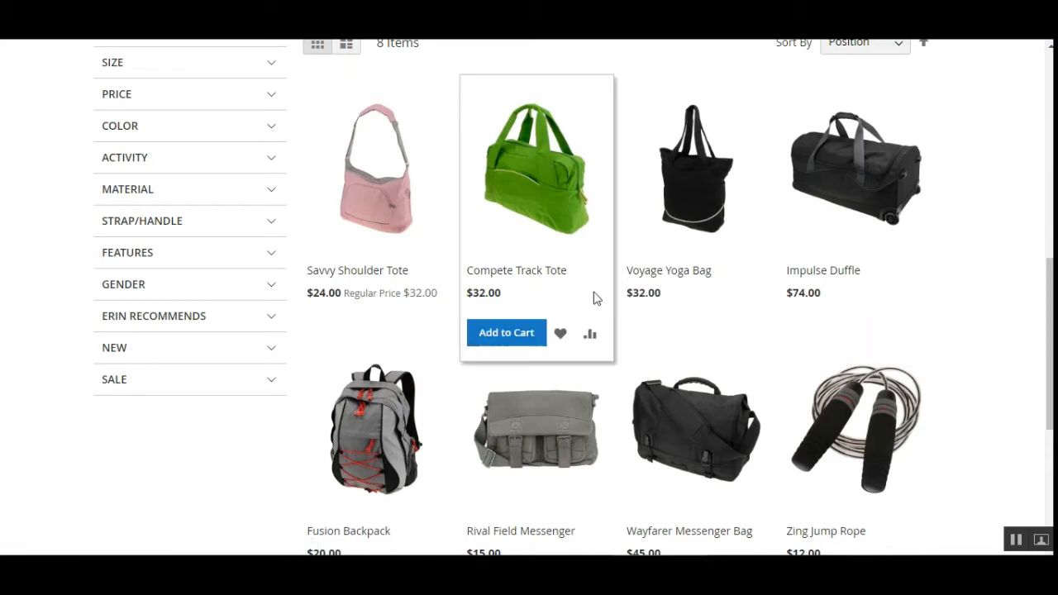
scroll(590, 267, "up", 7)
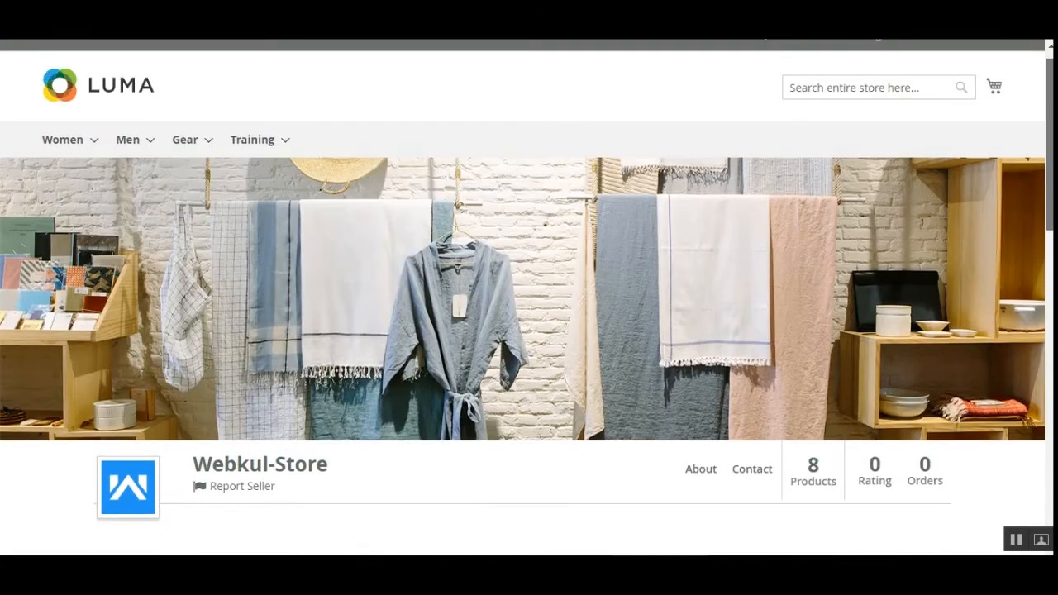
scroll(590, 267, "down", 5)
mouse_move(369, 329)
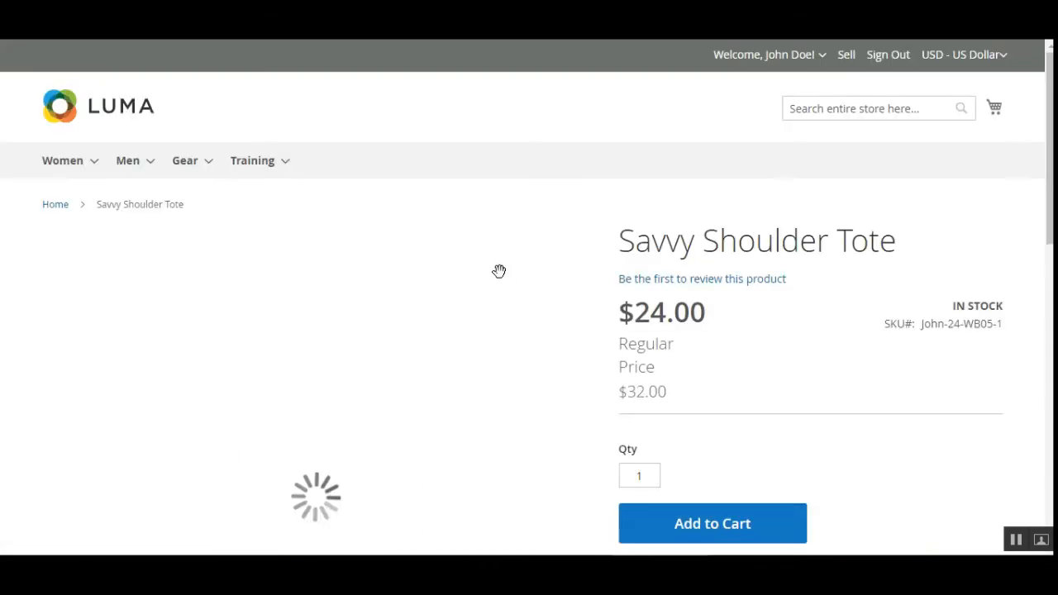
Check the SKU shown on the Savvy Shoulder Tote product page.
scroll(998, 177, "down", 2)
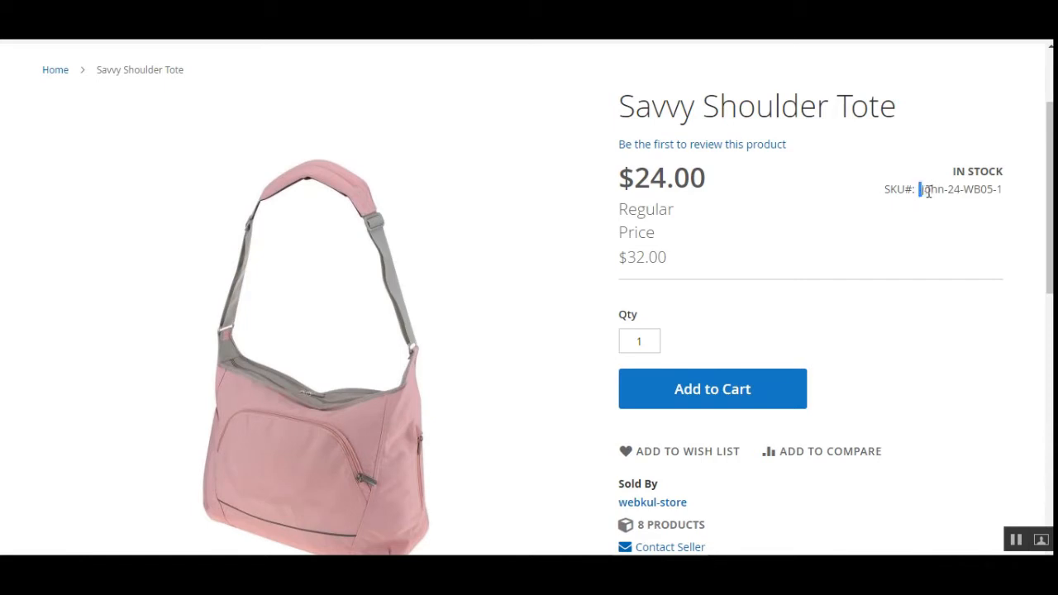
left_click_drag(919, 189, 1004, 190)
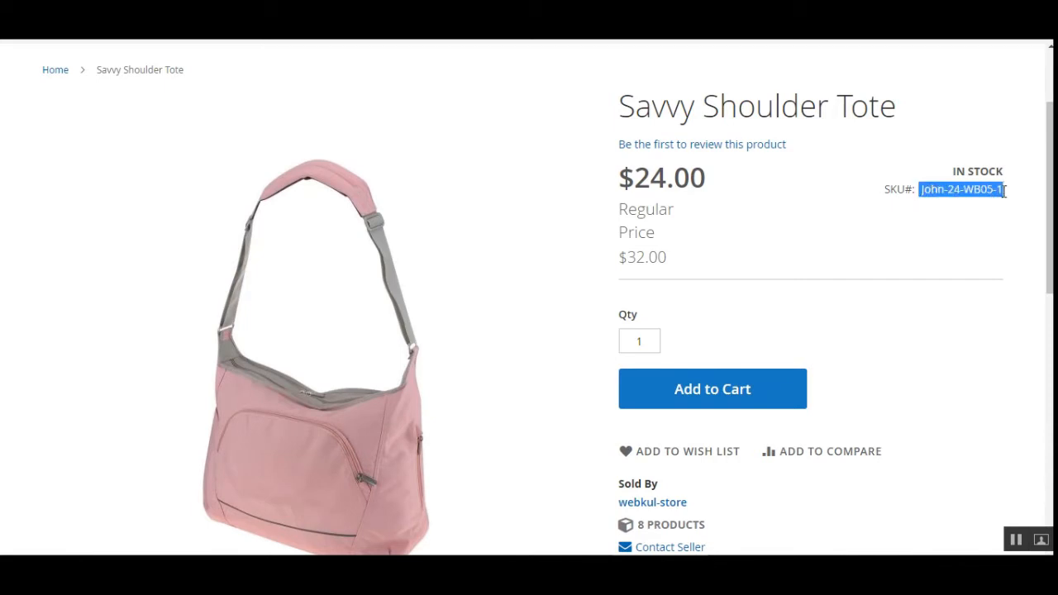
left_click(926, 237)
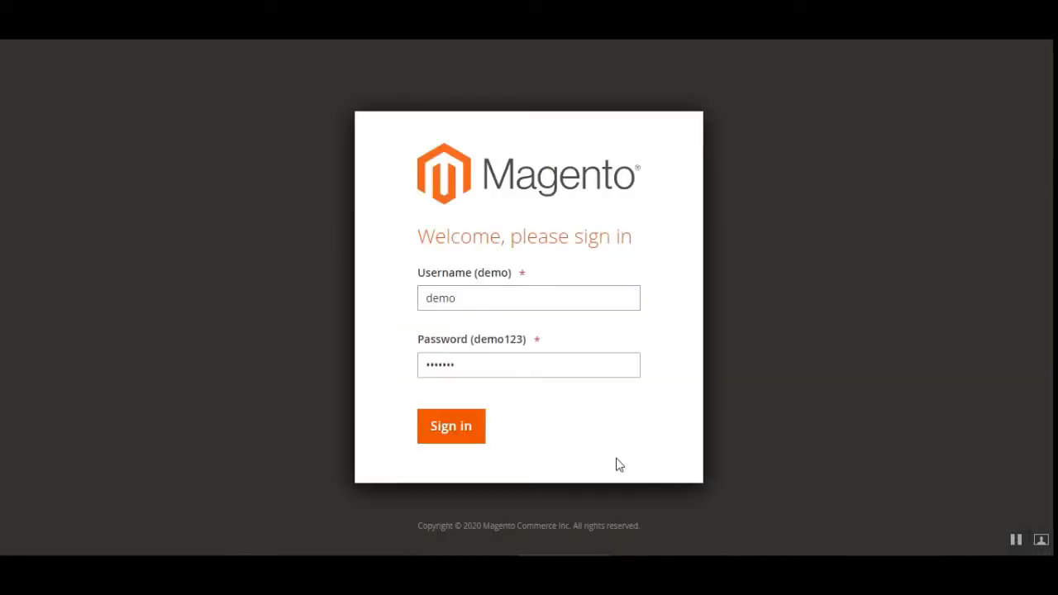
Sign in to the Magento admin panel with the prefilled credentials, and re-examine the SKU on the Savvy Shoulder Tote page.
left_click(464, 428)
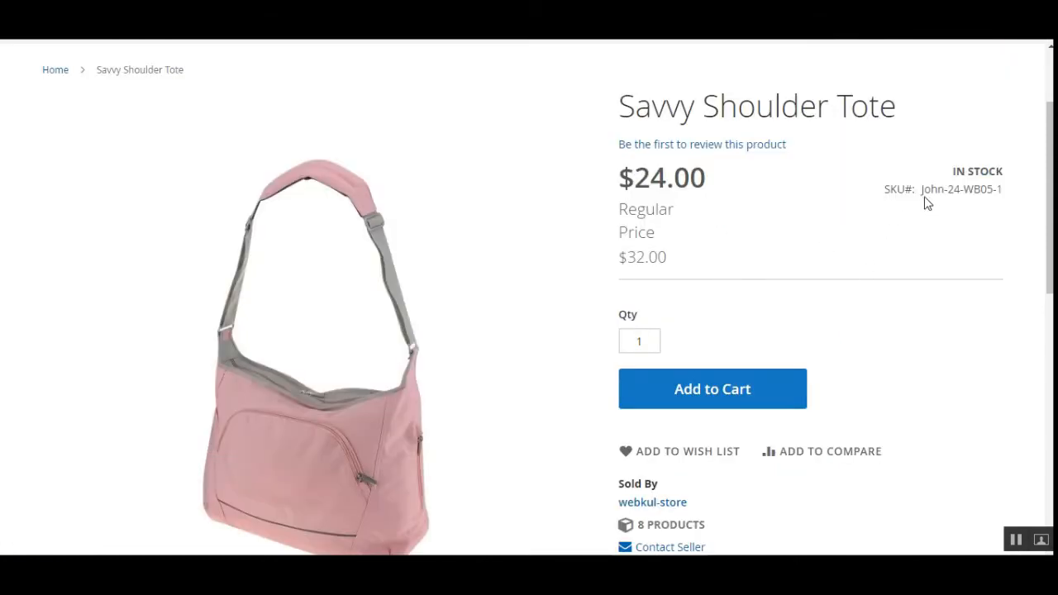
left_click_drag(921, 190, 994, 210)
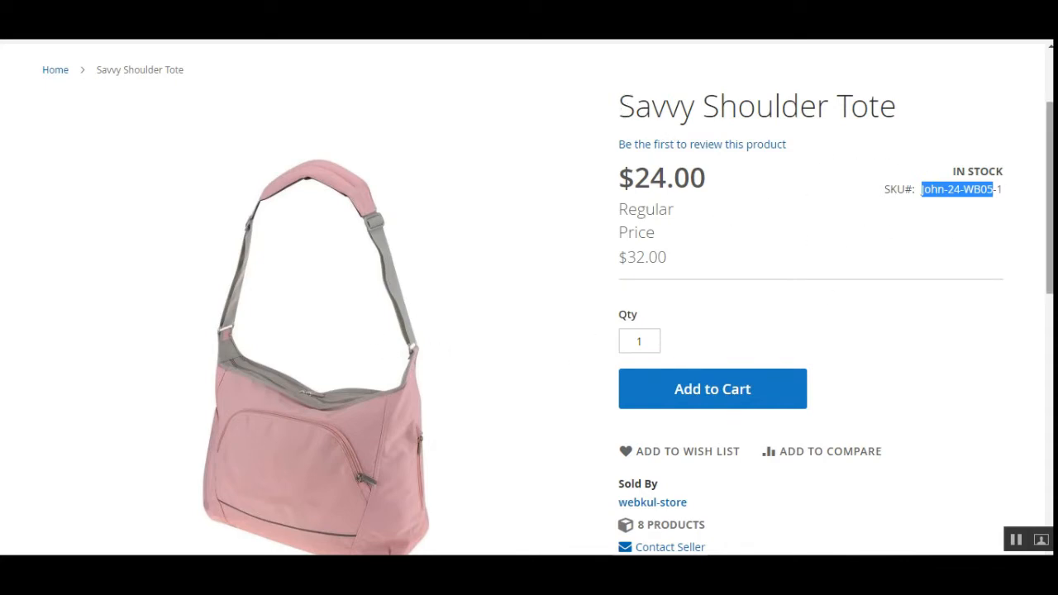
left_click_drag(1049, 215, 1049, 217)
left_click(981, 225)
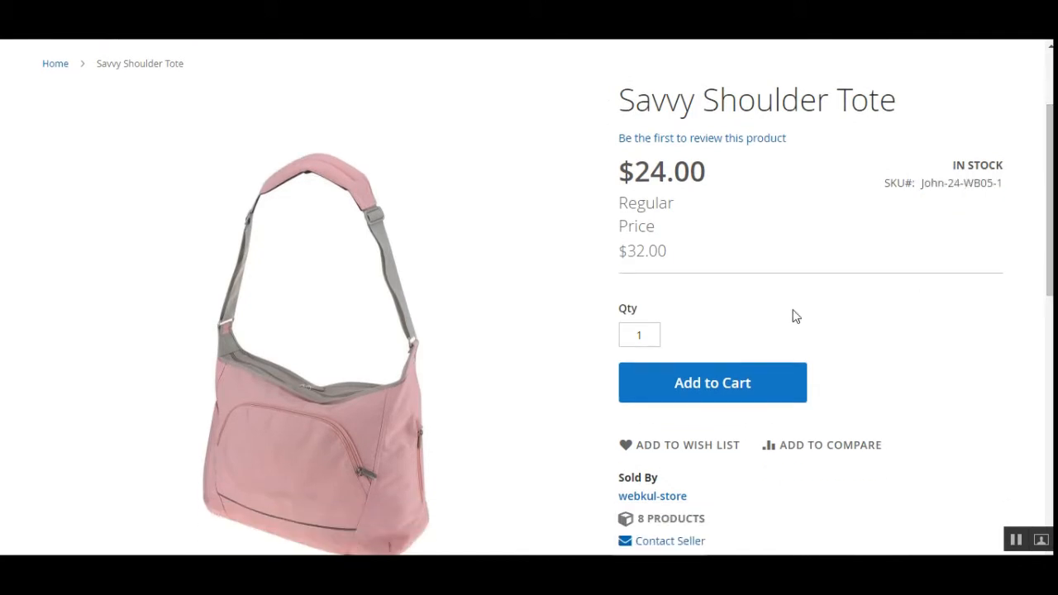
scroll(668, 299, "up", 2)
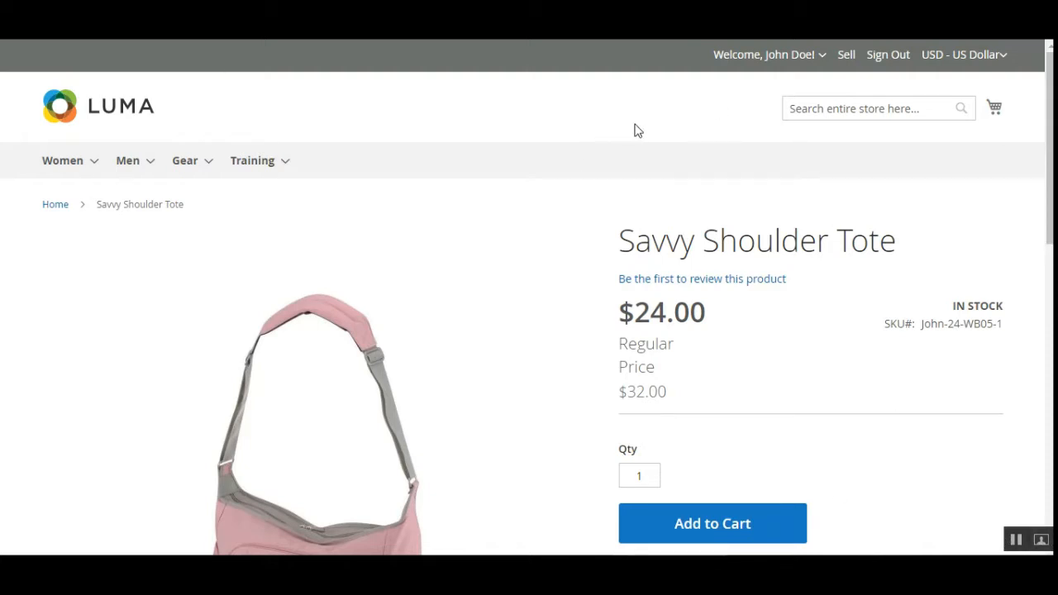
Go to the seller's My Account page and open My Catalog in a new browser tab to view its product list.
left_click(822, 60)
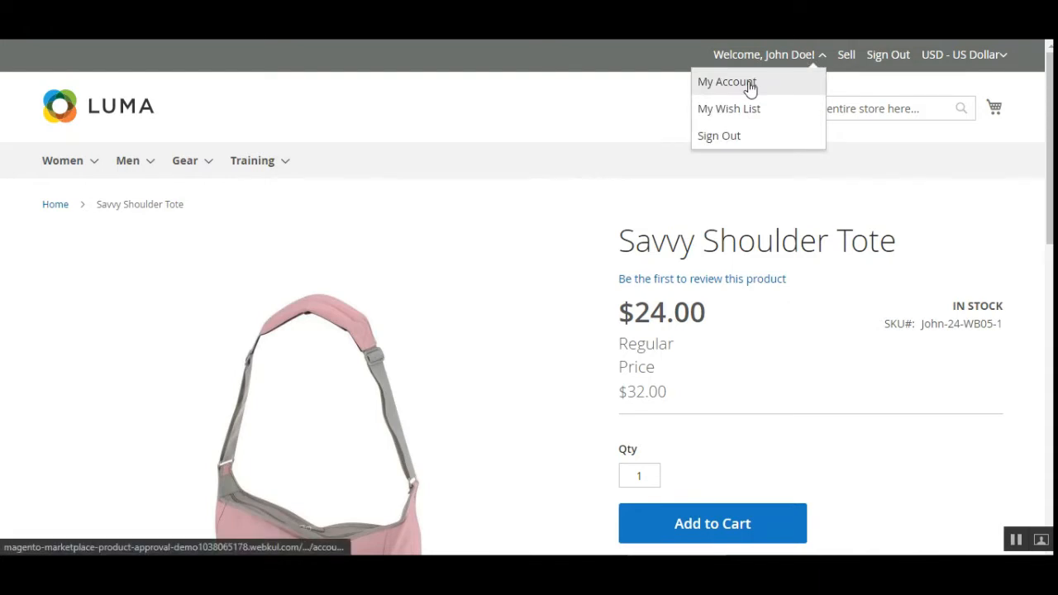
left_click(749, 86)
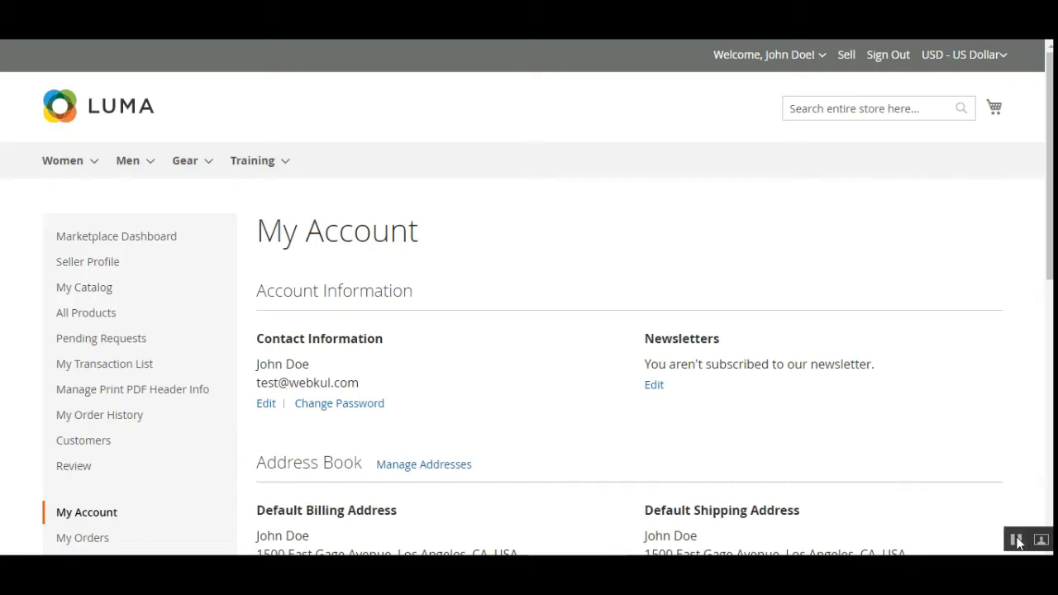
right_click(88, 292)
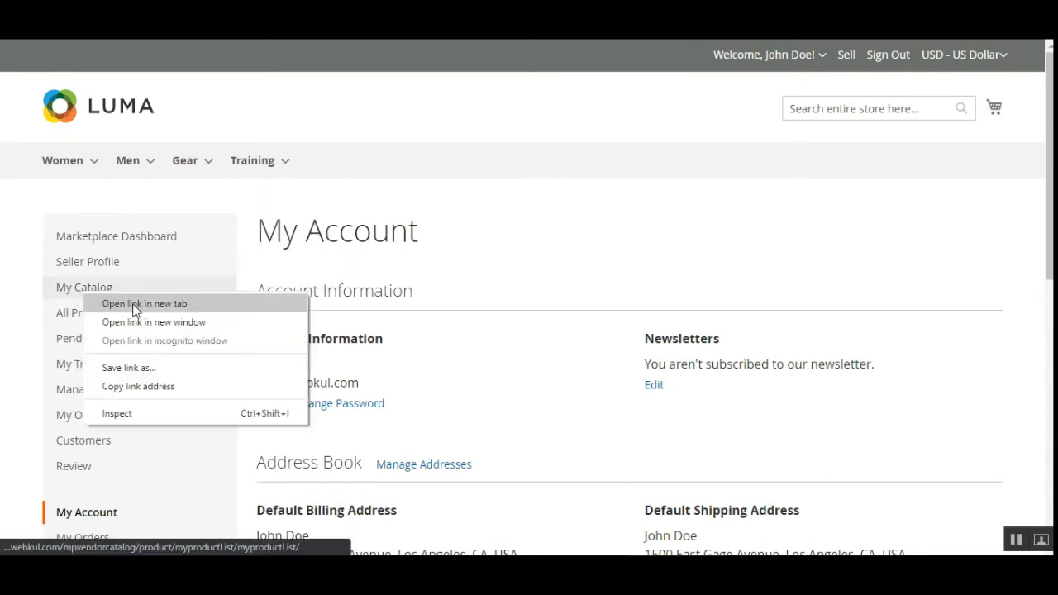
left_click(95, 301)
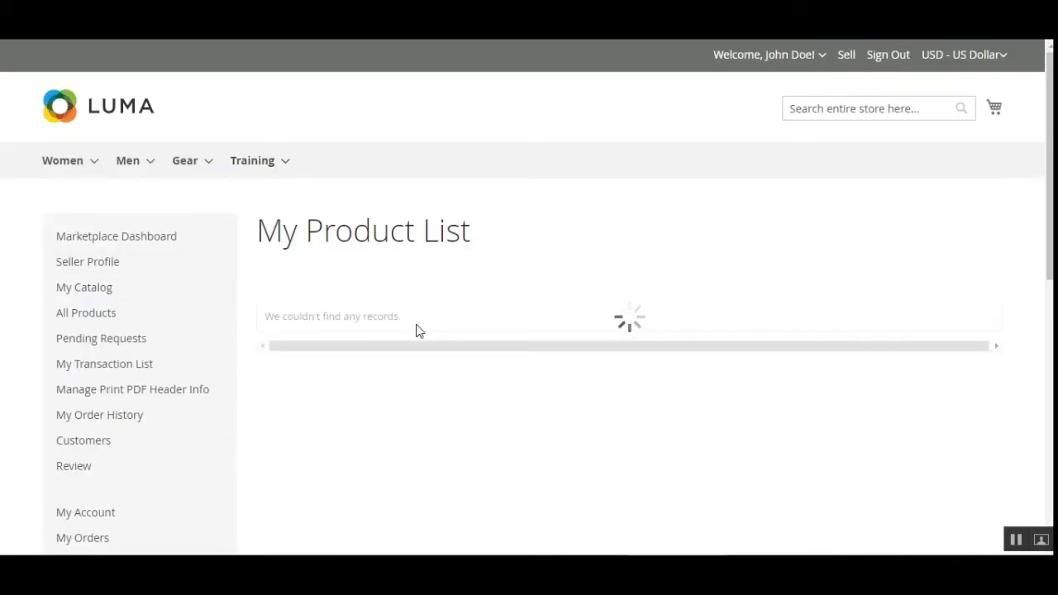
scroll(570, 371, "down", 3)
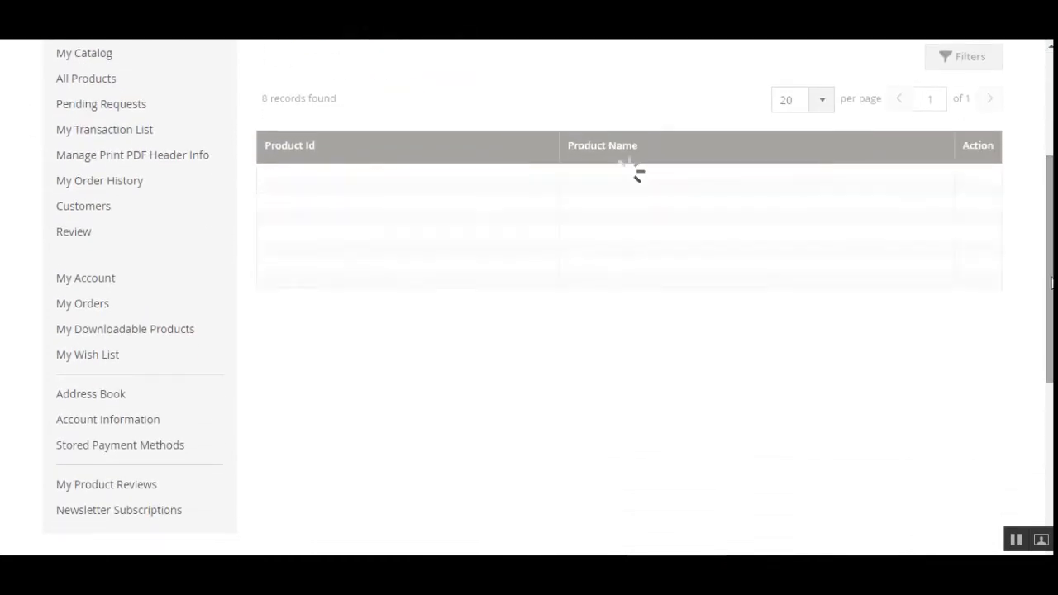
scroll(321, 463, "up", 2)
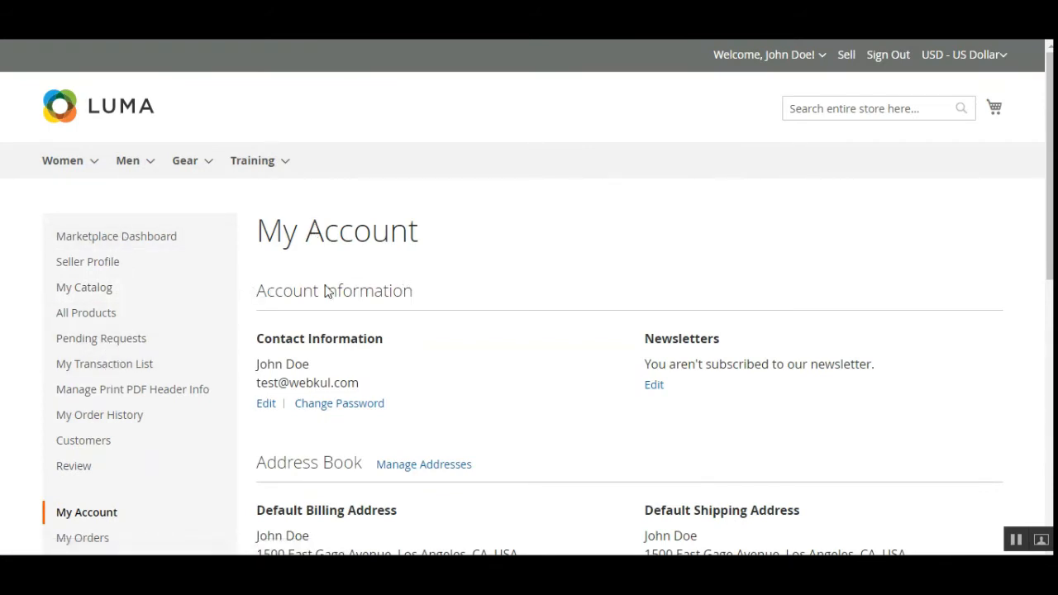
Open the All Products list from the account page and check which bulk actions it offers.
left_click(104, 319)
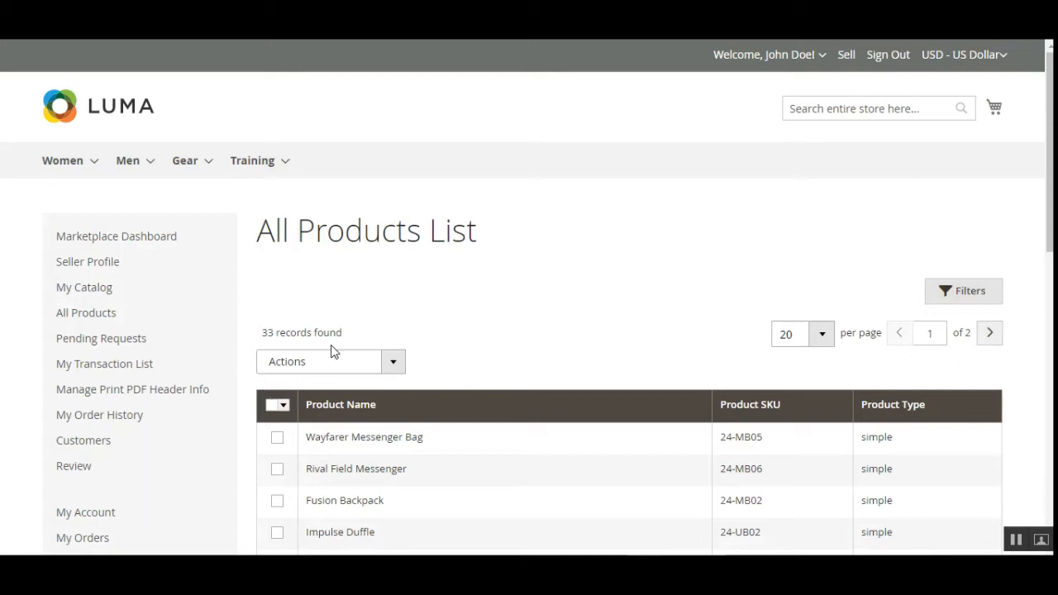
left_click(393, 364)
scroll(392, 371, "down", 2)
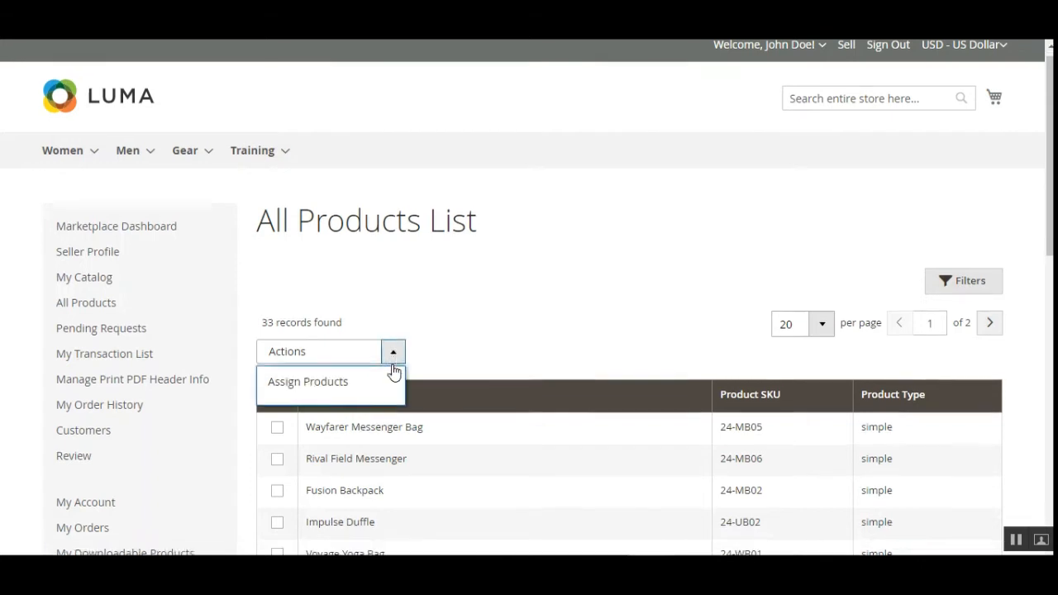
left_click(495, 169)
Select Rival Field Messenger, Fusion Backpack and Impulse Duffle in the All Products List and apply Assign Products to them.
left_click(278, 317)
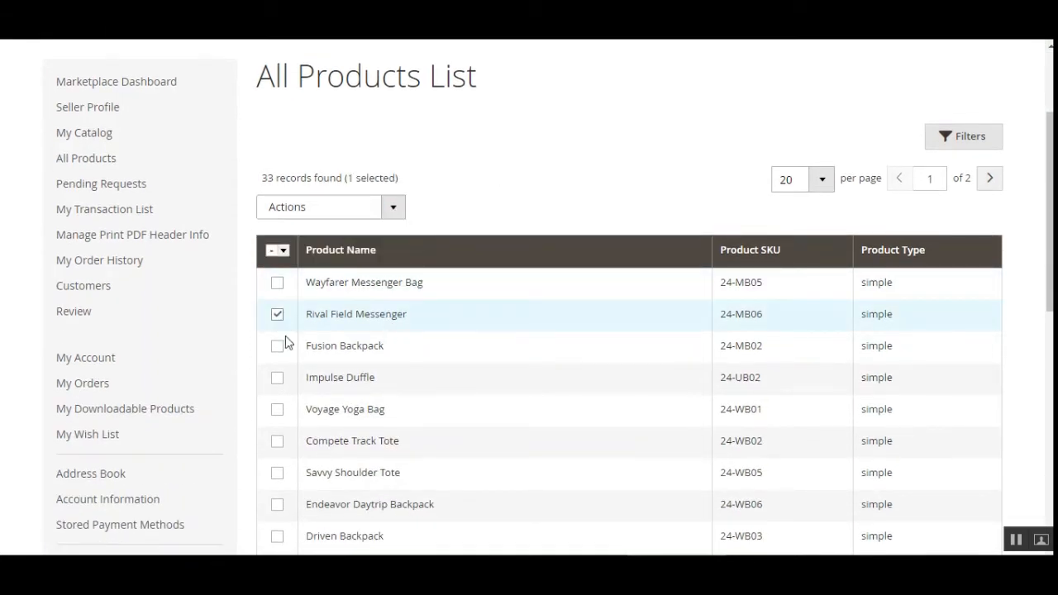
left_click(278, 348)
left_click(276, 381)
left_click(393, 217)
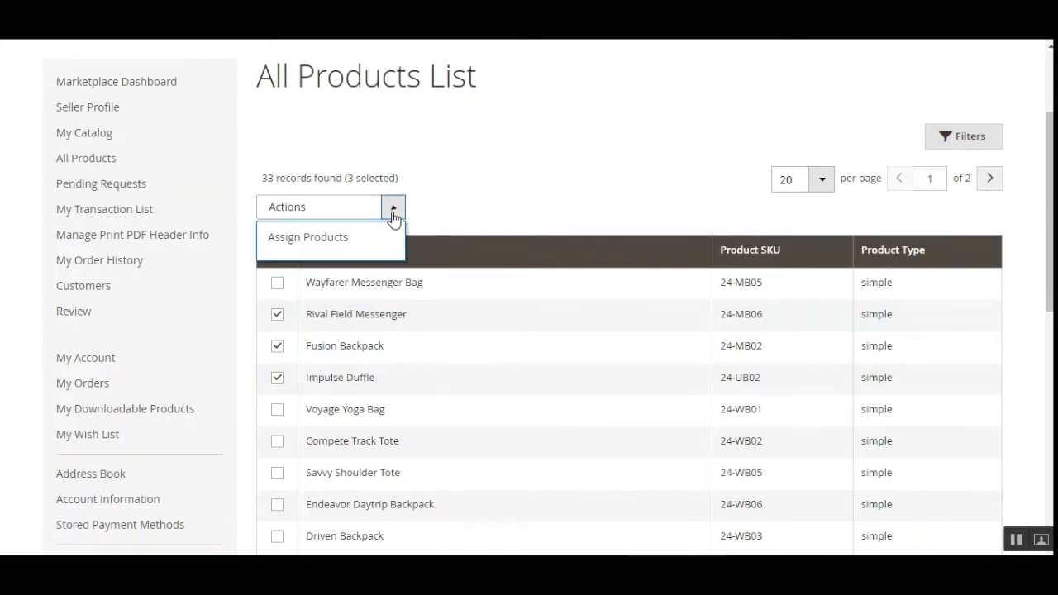
left_click(328, 241)
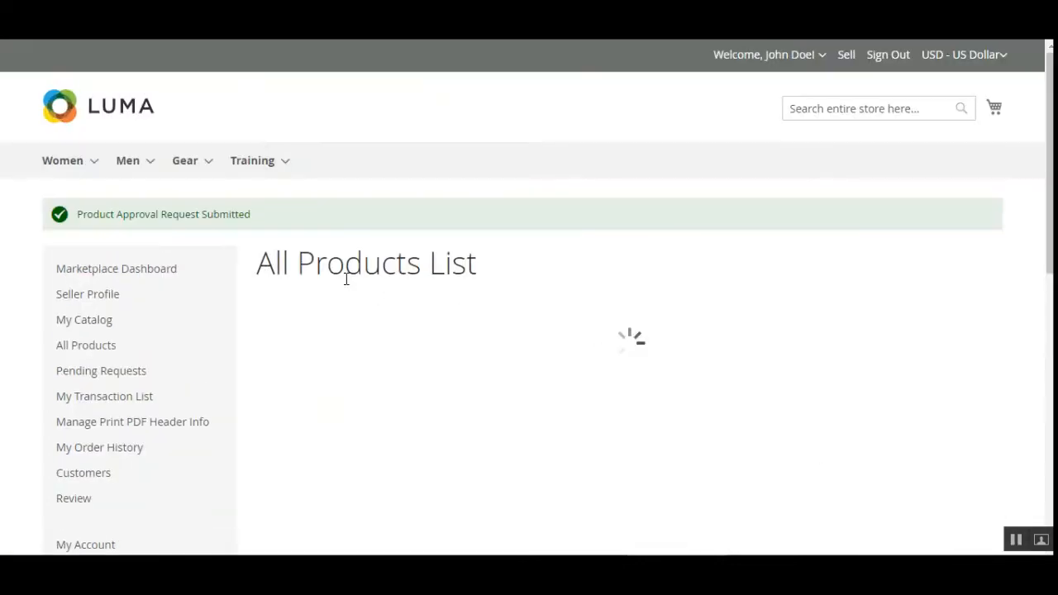
Review the submission message and the reloaded All Products List.
left_click_drag(103, 210, 213, 208)
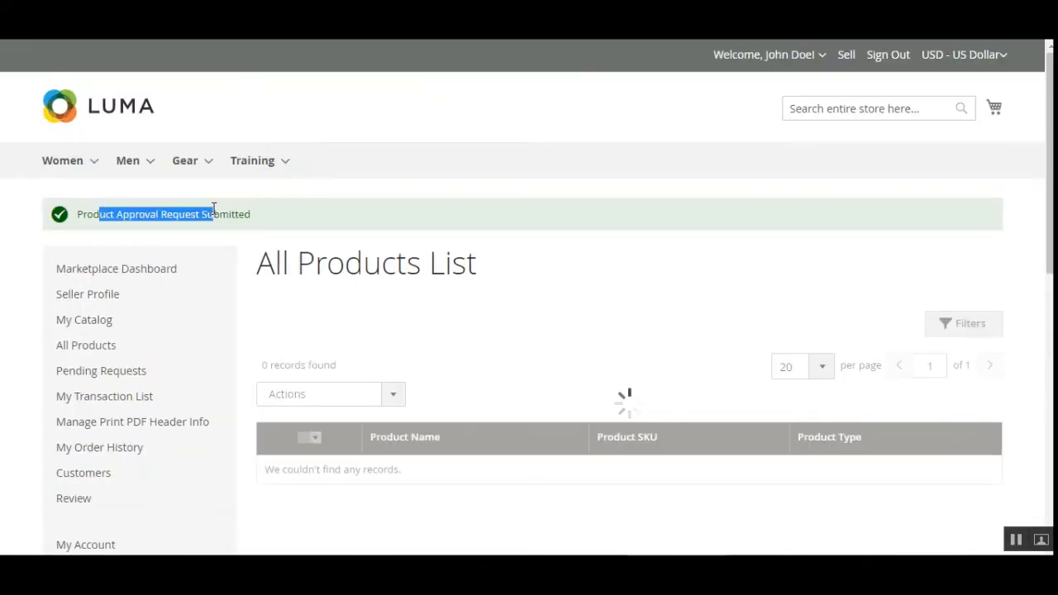
left_click(242, 217)
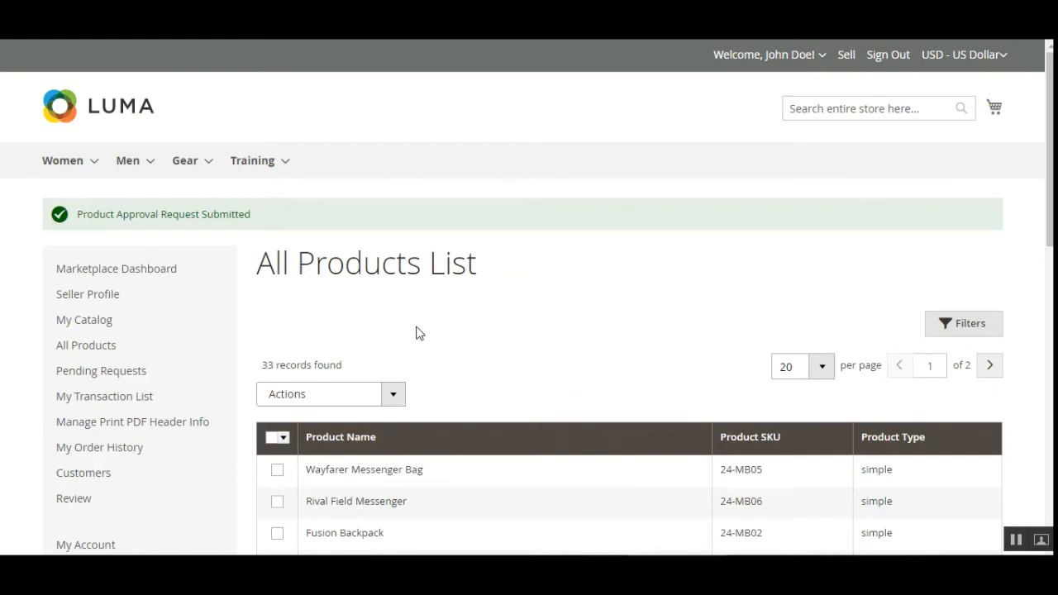
scroll(966, 368, "down", 2)
scroll(360, 387, "up", 1)
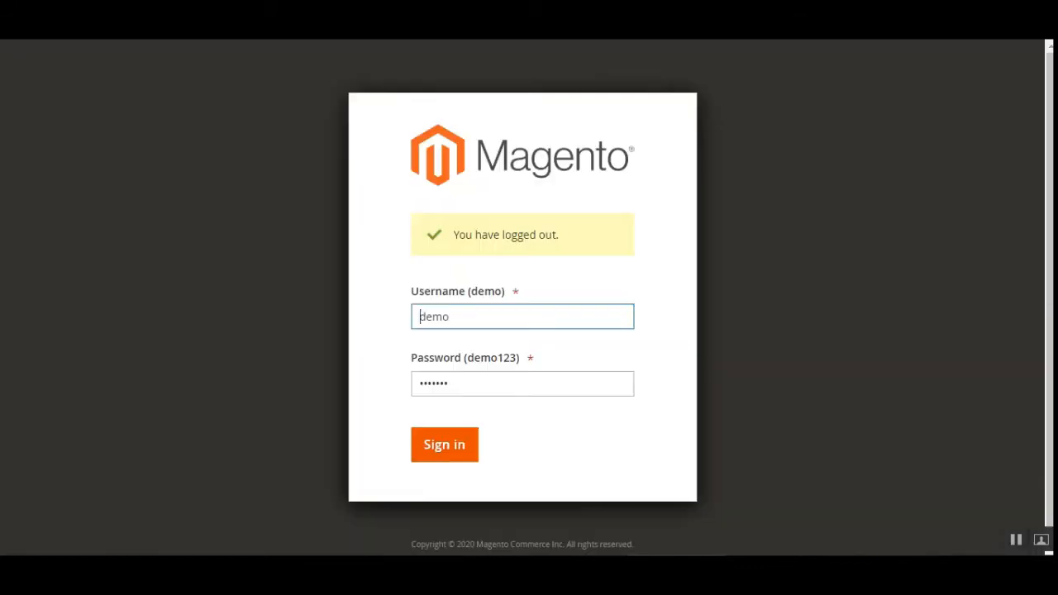
Sign in to the admin panel with the prefilled demo credentials and open the seller's My Catalog in a new browser tab.
left_click(445, 453)
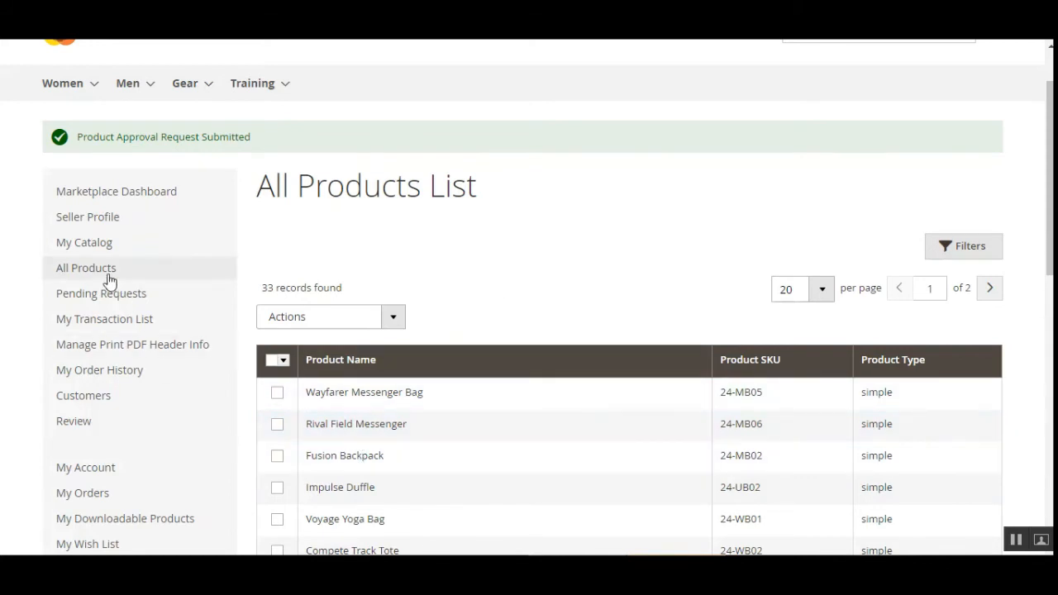
right_click(85, 247)
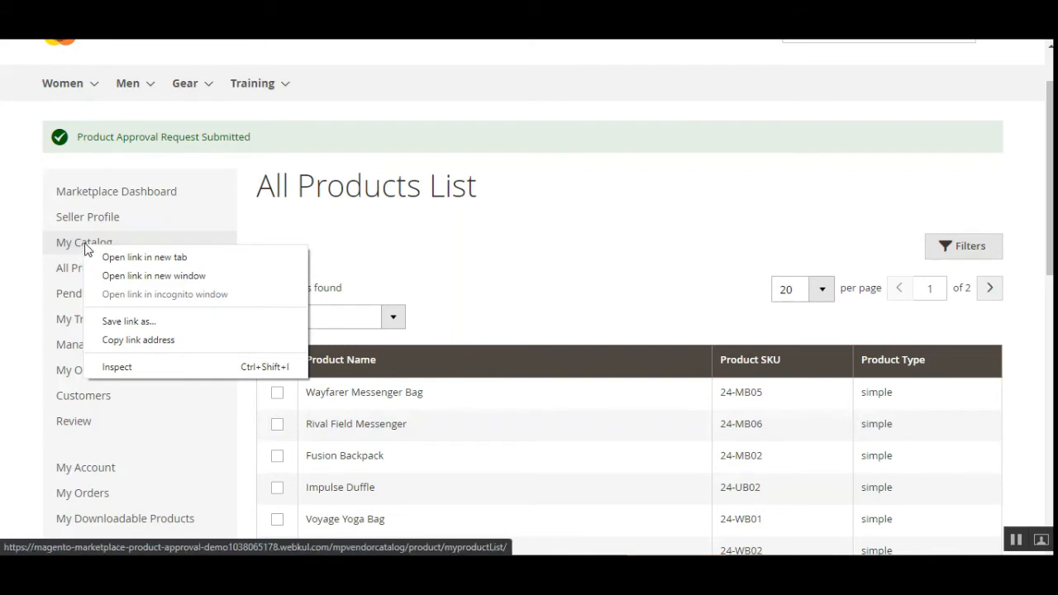
left_click(168, 263)
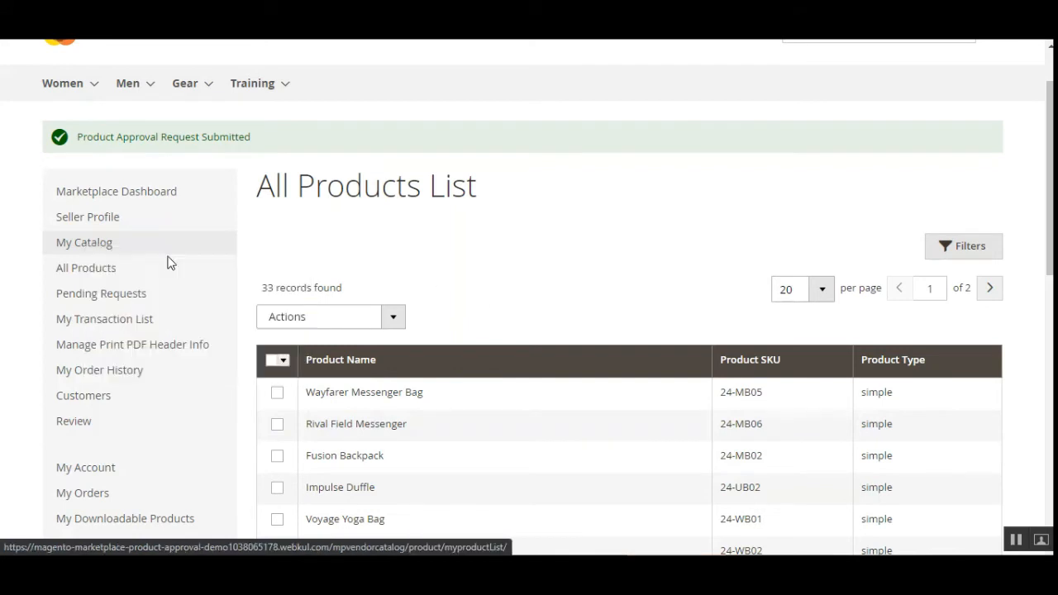
key("ctrl+Tab")
key("ctrl+shift+Tab")
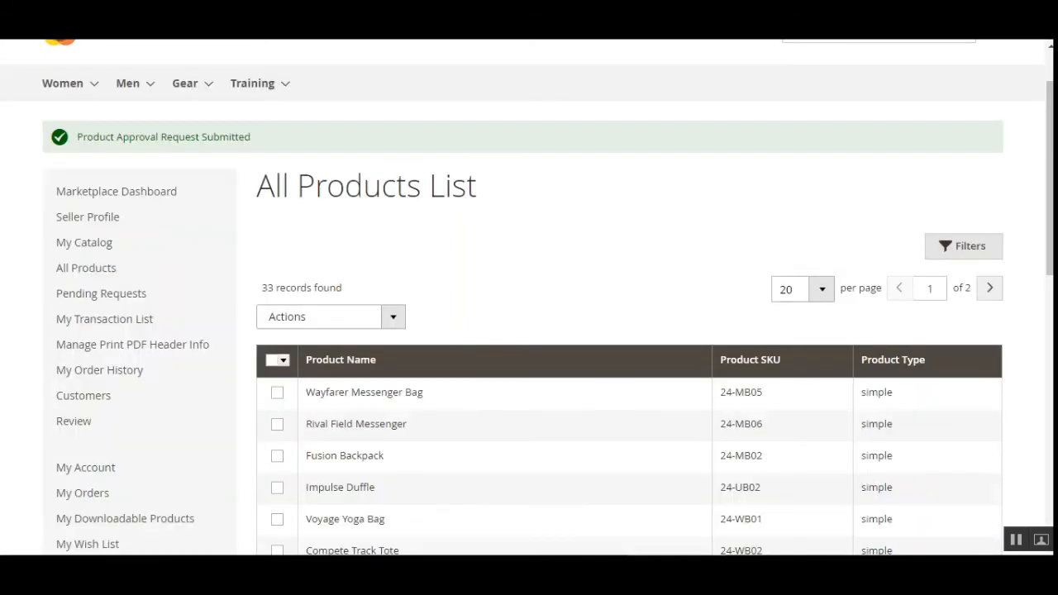
key("ctrl+Tab")
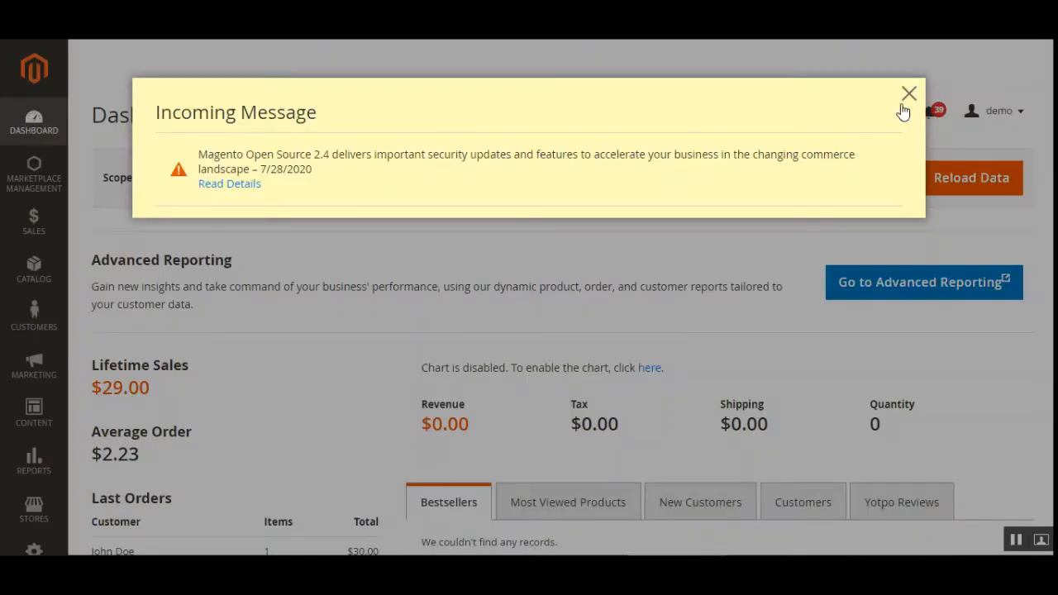
Dismiss the incoming admin message, open Manage Seller Product Request under Marketplace Management and review the listed requests.
left_click(906, 94)
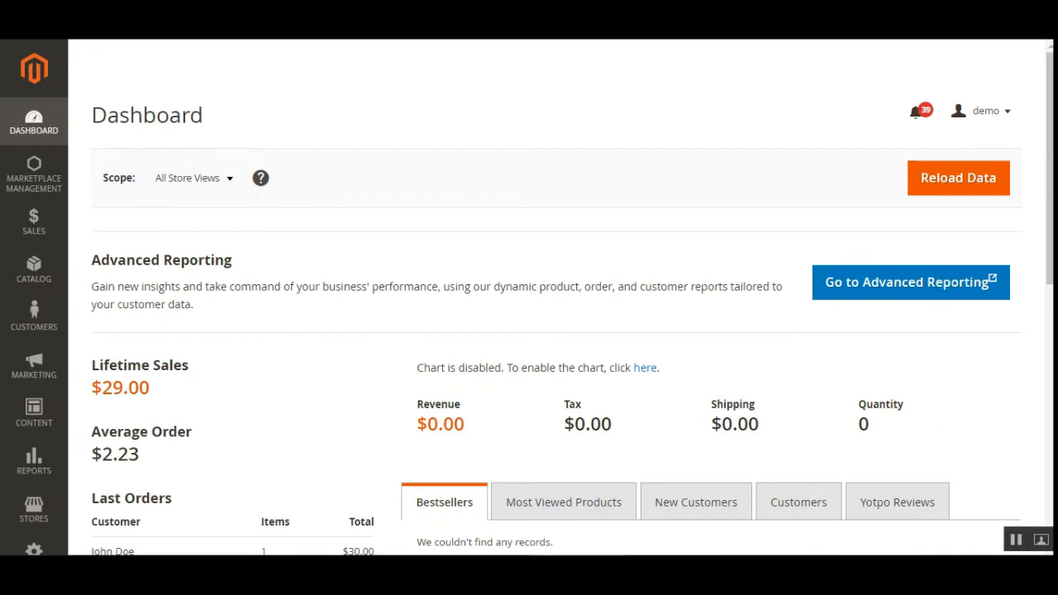
left_click(31, 199)
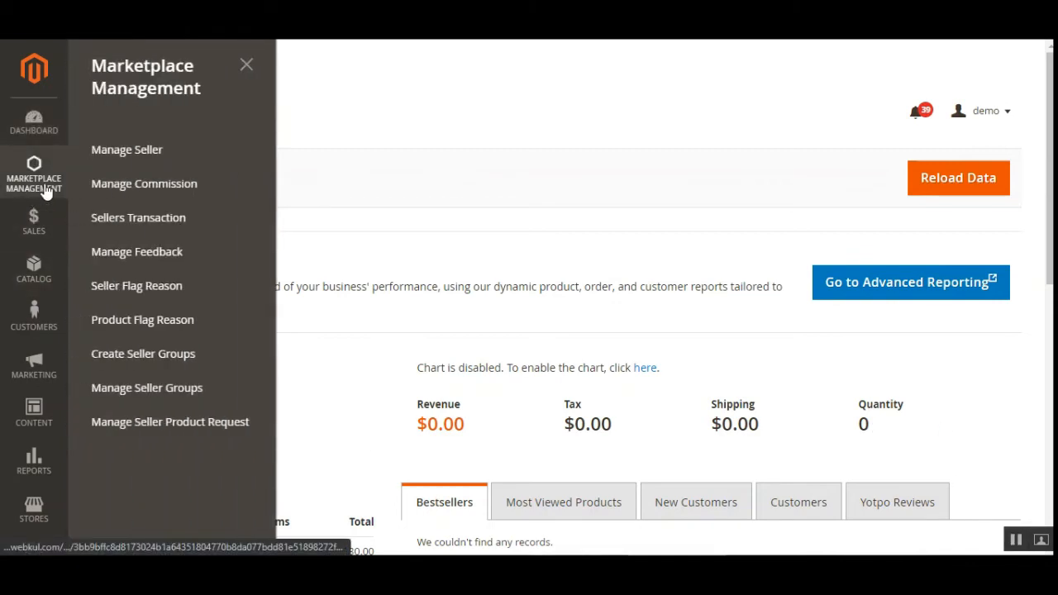
left_click(186, 424)
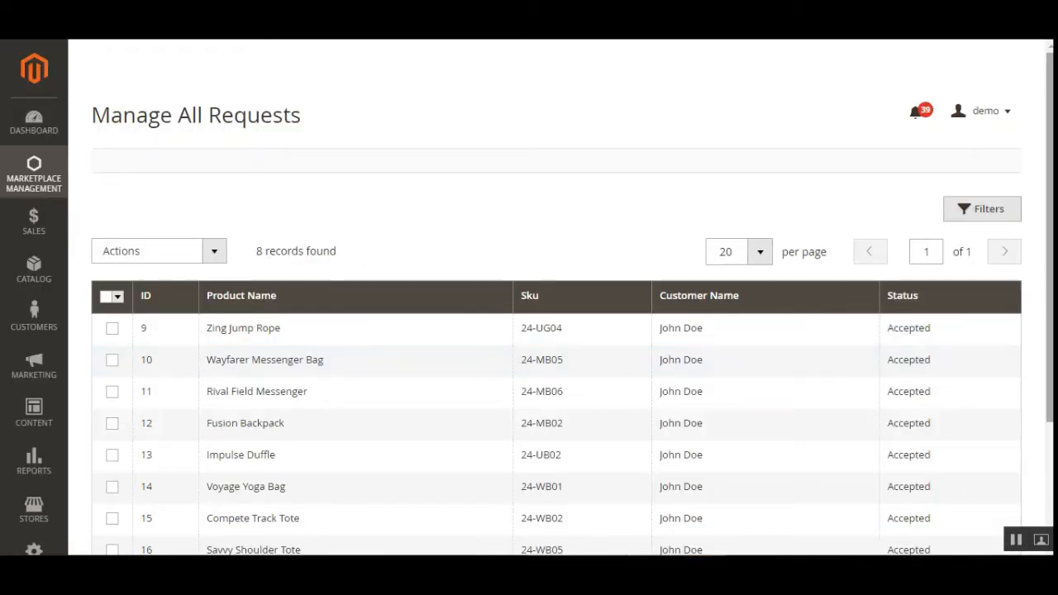
scroll(496, 342, "down", 1)
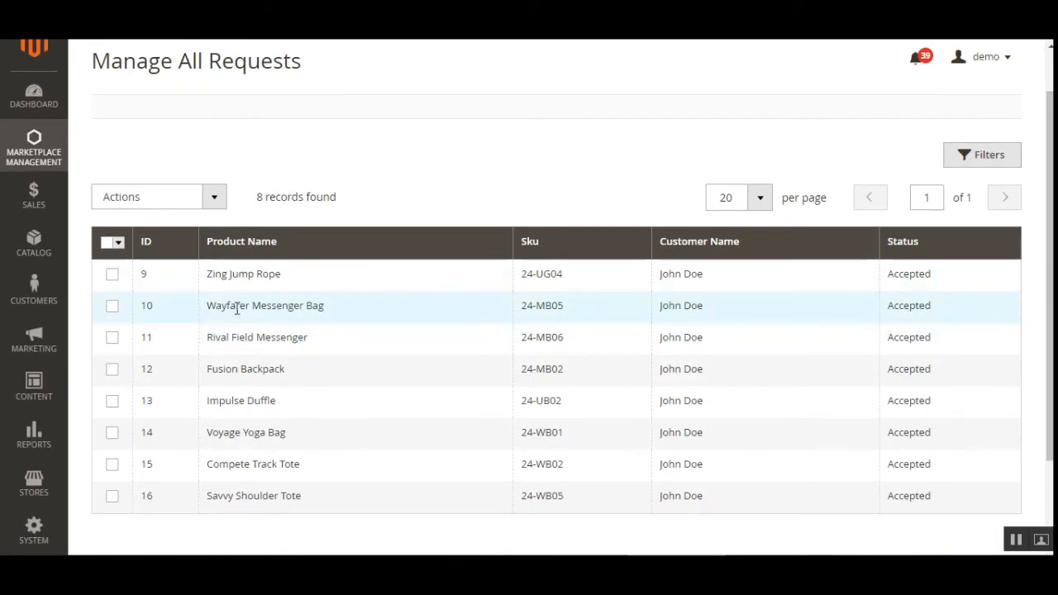
left_click_drag(212, 274, 242, 277)
left_click(524, 176)
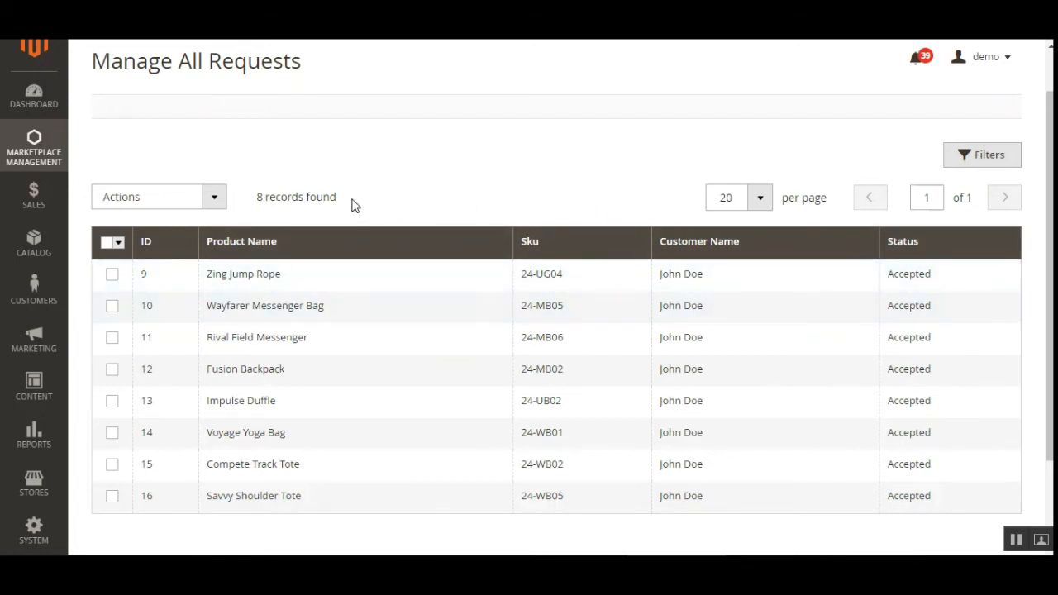
Select the Zing Jump Rope, Wayfarer Messenger Bag and Rival Field Messenger requests and check which bulk actions are offered.
left_click(112, 274)
left_click(113, 307)
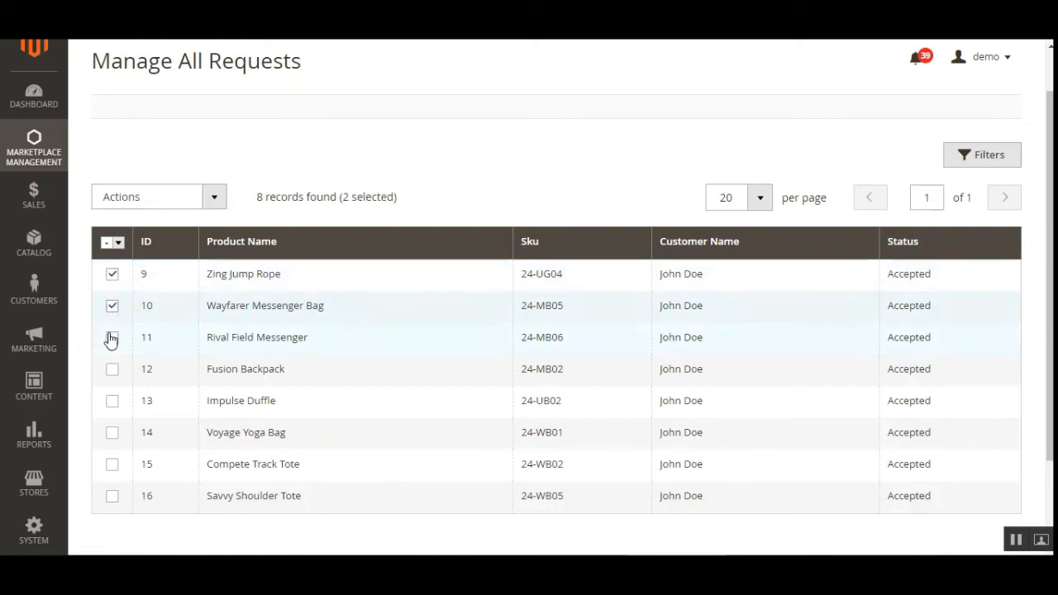
left_click(112, 338)
left_click(214, 199)
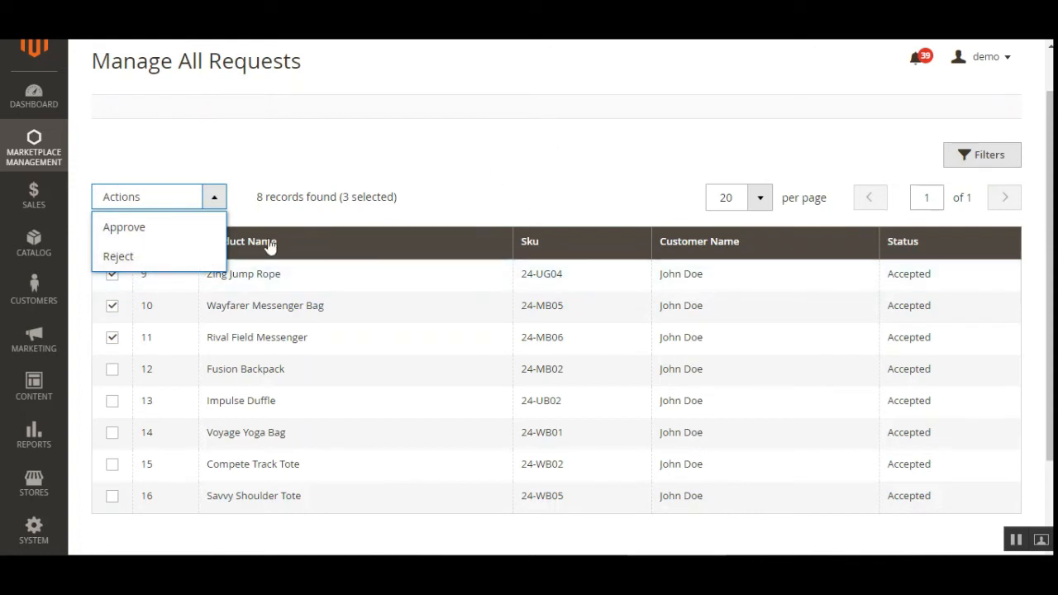
left_click(621, 165)
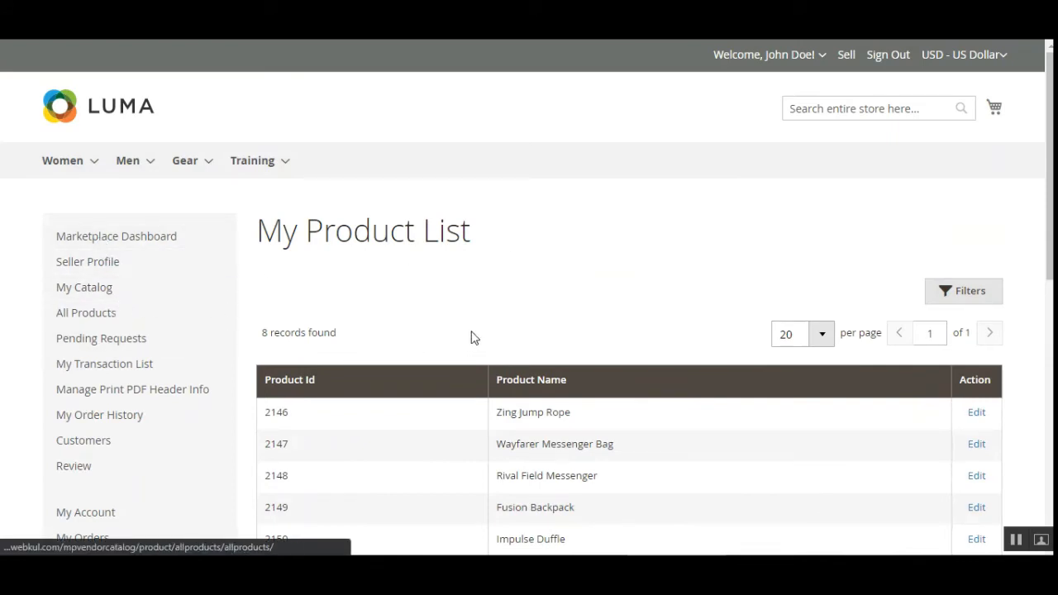
Check the seller's My Product List for Rival Field Messenger, Wayfarer Messenger Bag and Zing Jump Rope.
scroll(472, 338, "down", 2)
left_click_drag(505, 322, 561, 317)
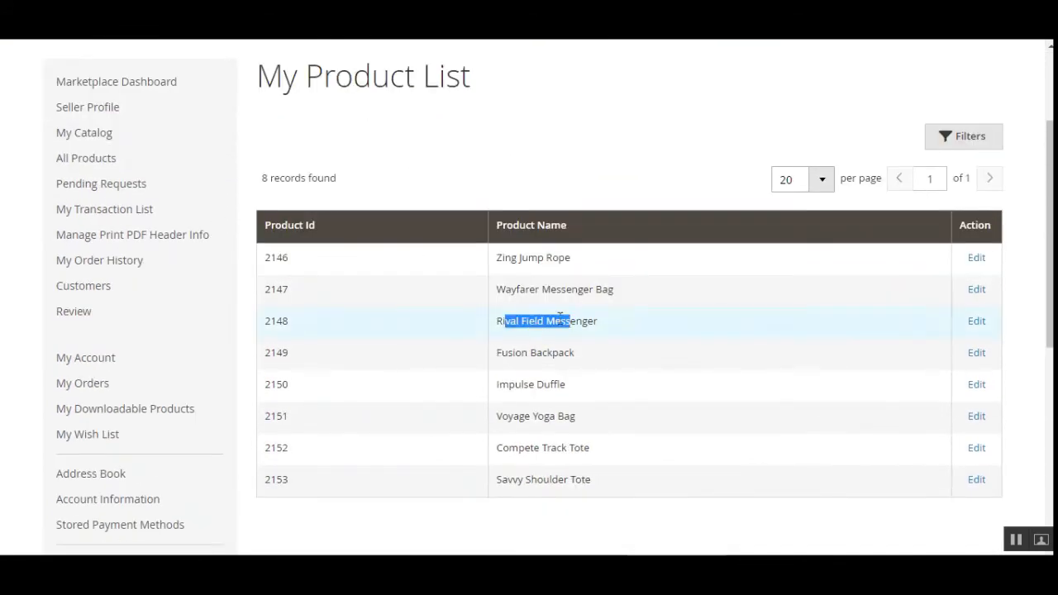
left_click_drag(505, 290, 580, 302)
left_click_drag(505, 257, 570, 258)
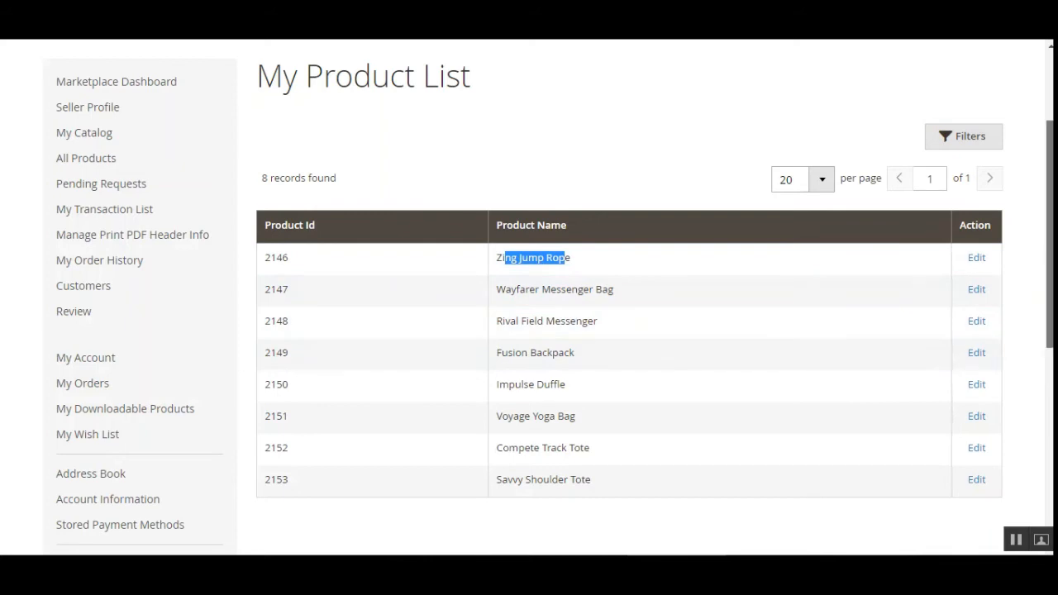
scroll(714, 361, "up", 2)
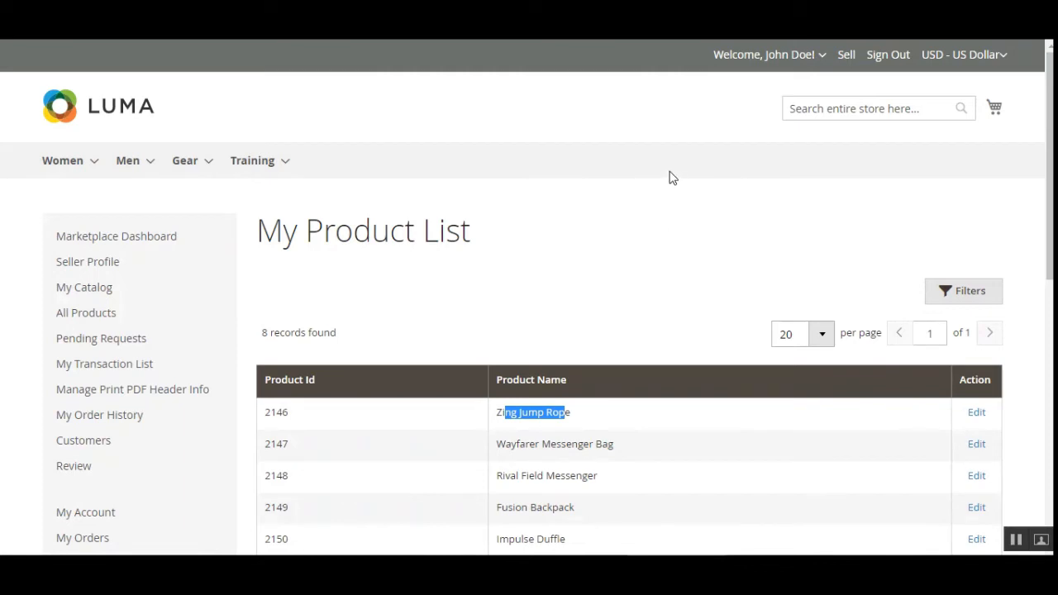
Open the seller's My Account in a new browser tab and go to the Seller Profile page.
left_click(819, 56)
right_click(748, 88)
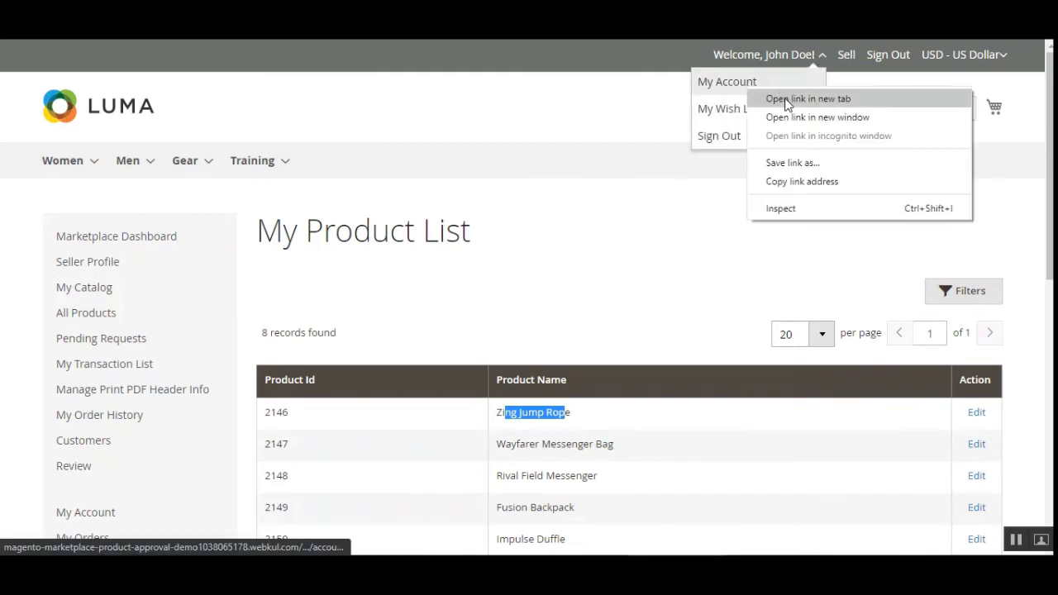
left_click(133, 263)
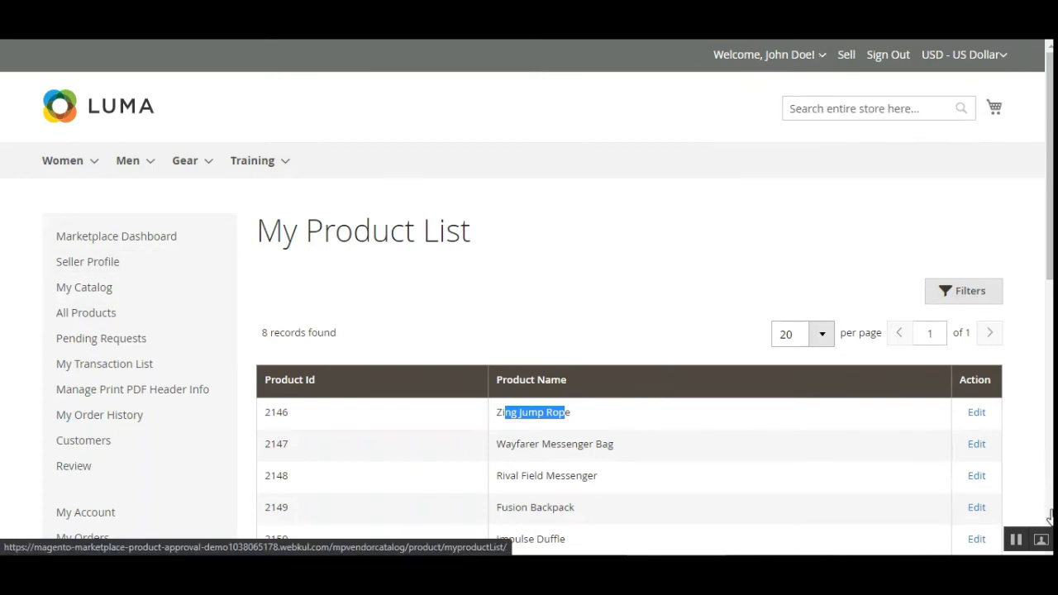
Open the seller's public profile and product collection in separate browser tabs from the end of the profile form.
scroll(517, 385, "down", 5)
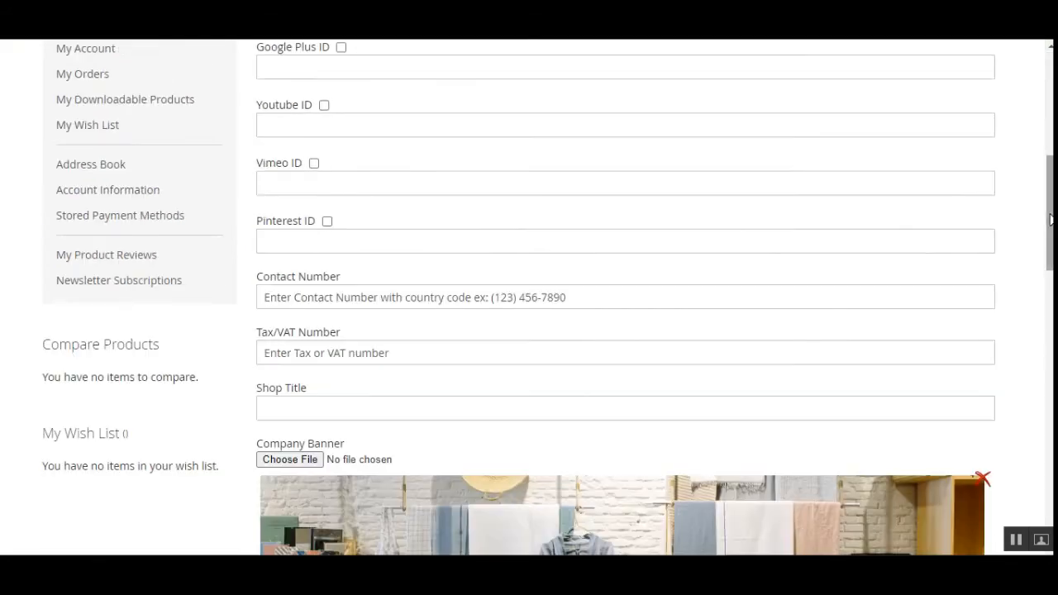
scroll(1029, 454, "down", 10)
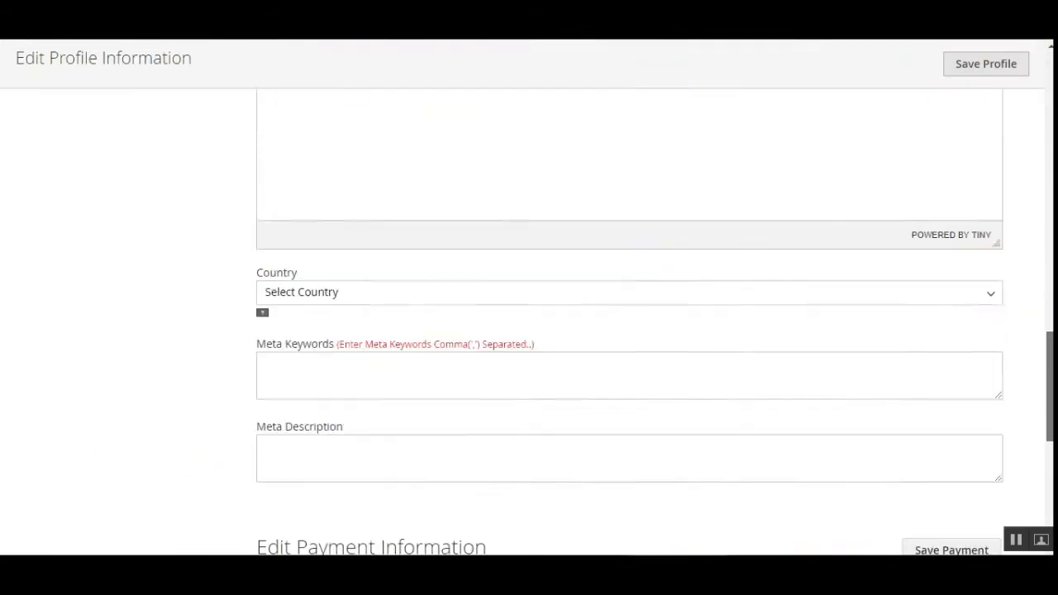
right_click(471, 519)
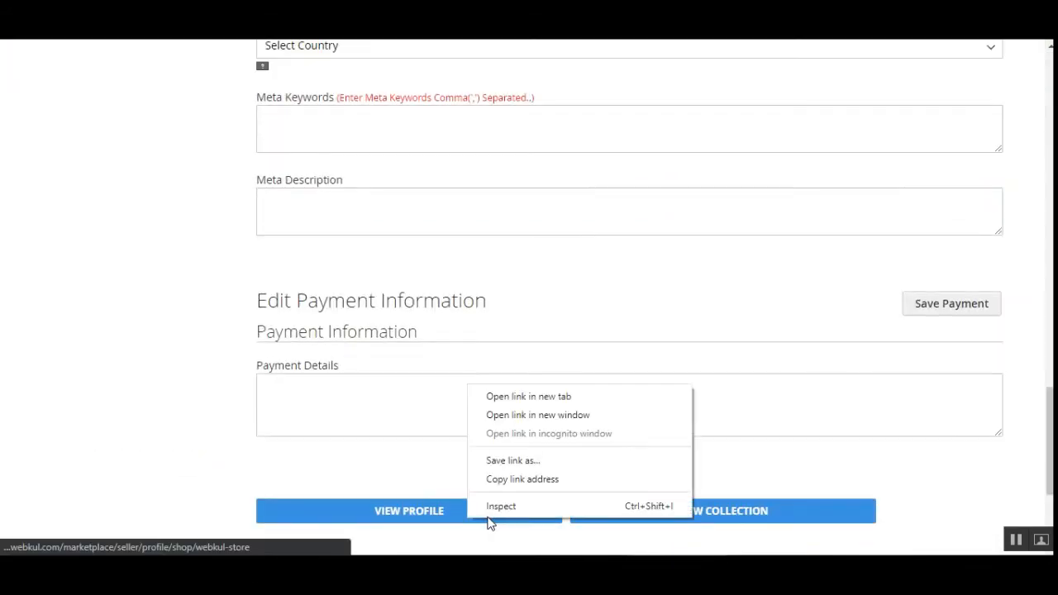
left_click(528, 397)
right_click(634, 516)
left_click(705, 388)
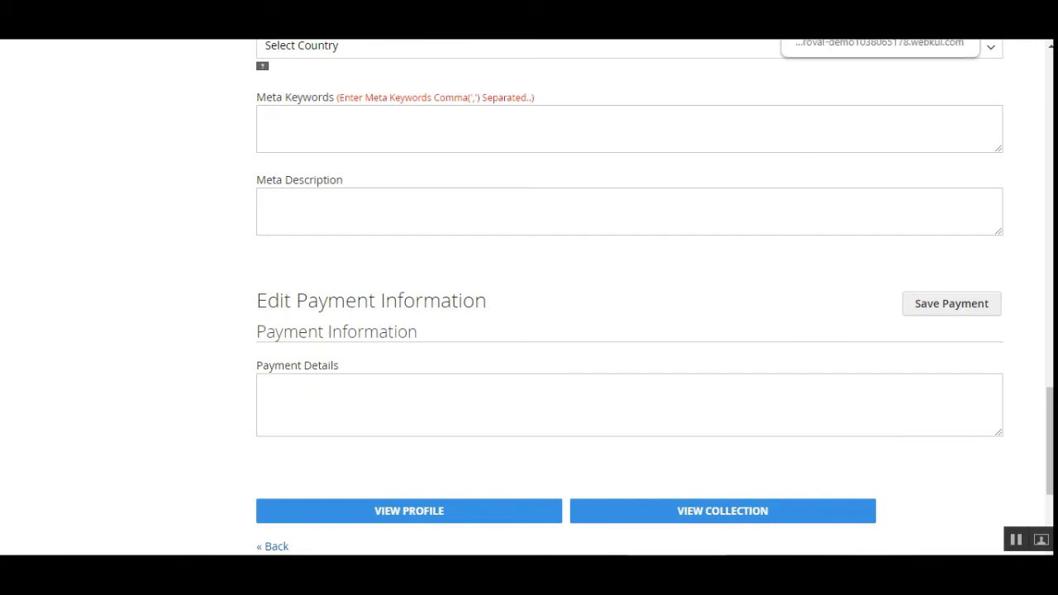
View all products from the public Webkul-Store profile and look through the seller's collection, including Zing Jump Rope.
scroll(404, 394, "down", 6)
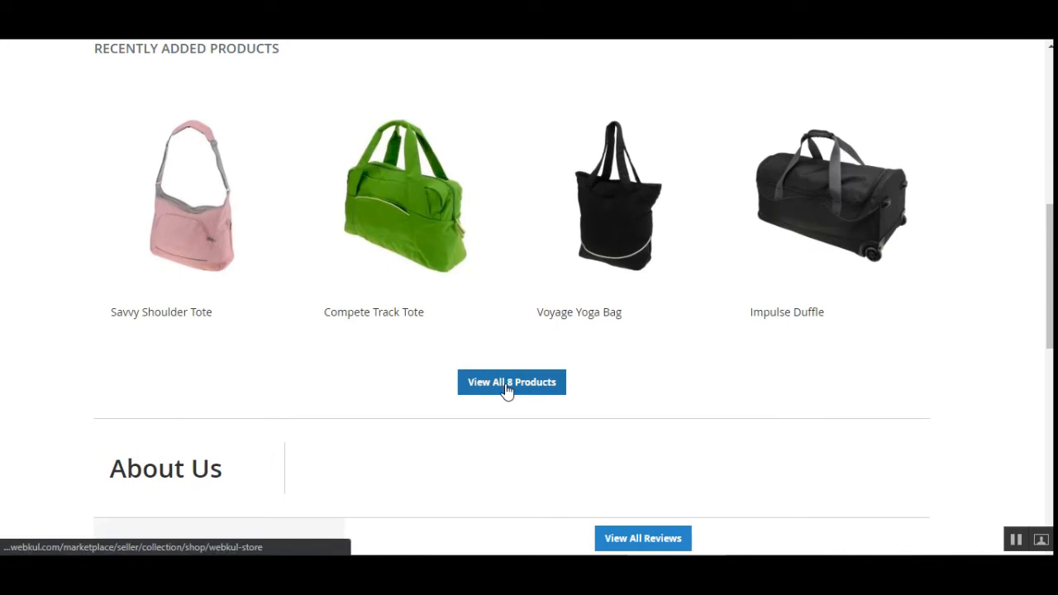
left_click(506, 390)
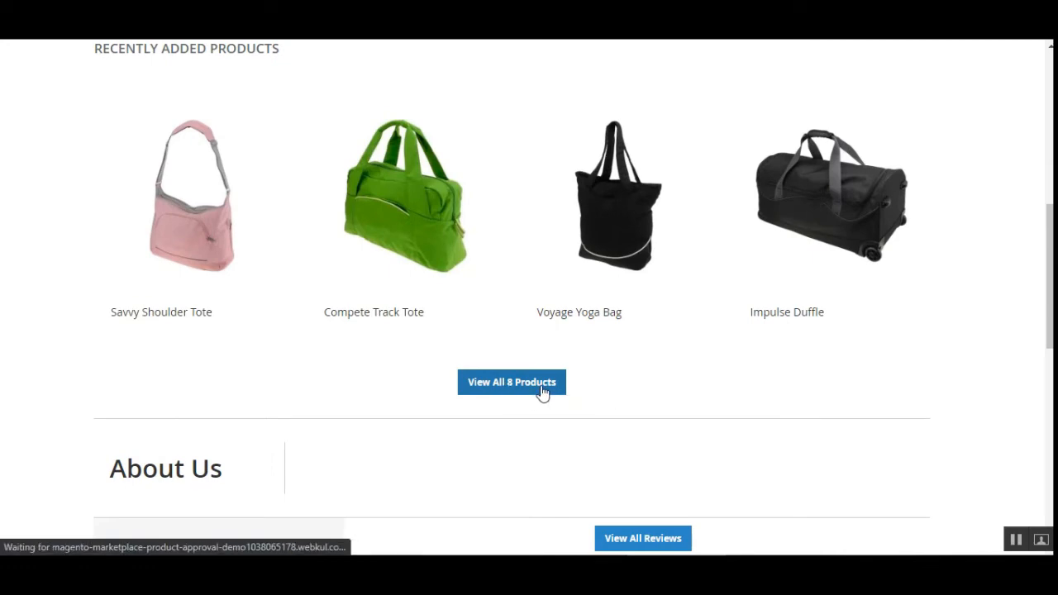
scroll(550, 387, "down", 6)
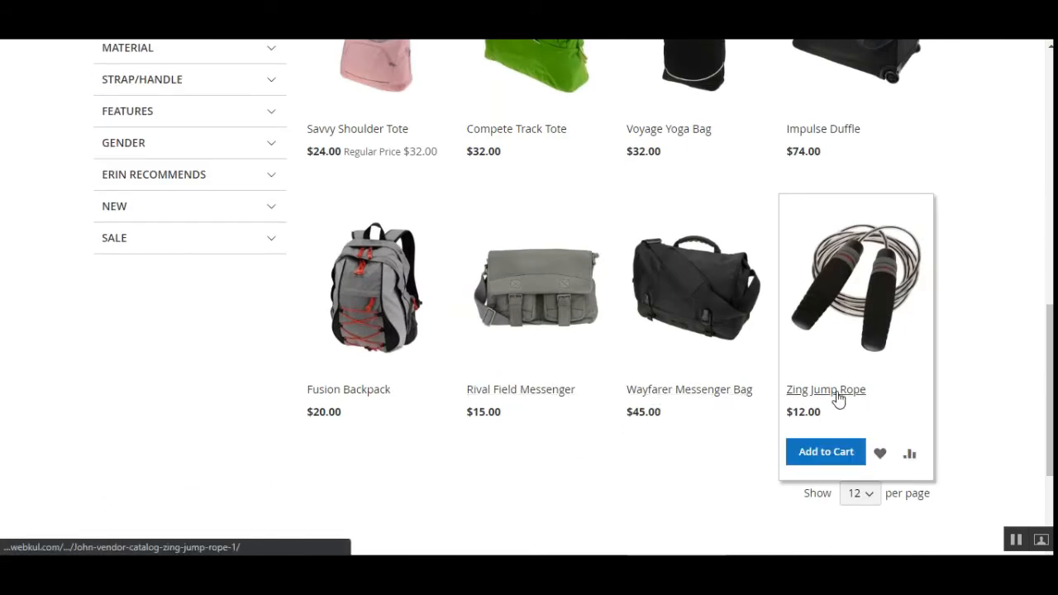
left_click_drag(1050, 397, 1050, 144)
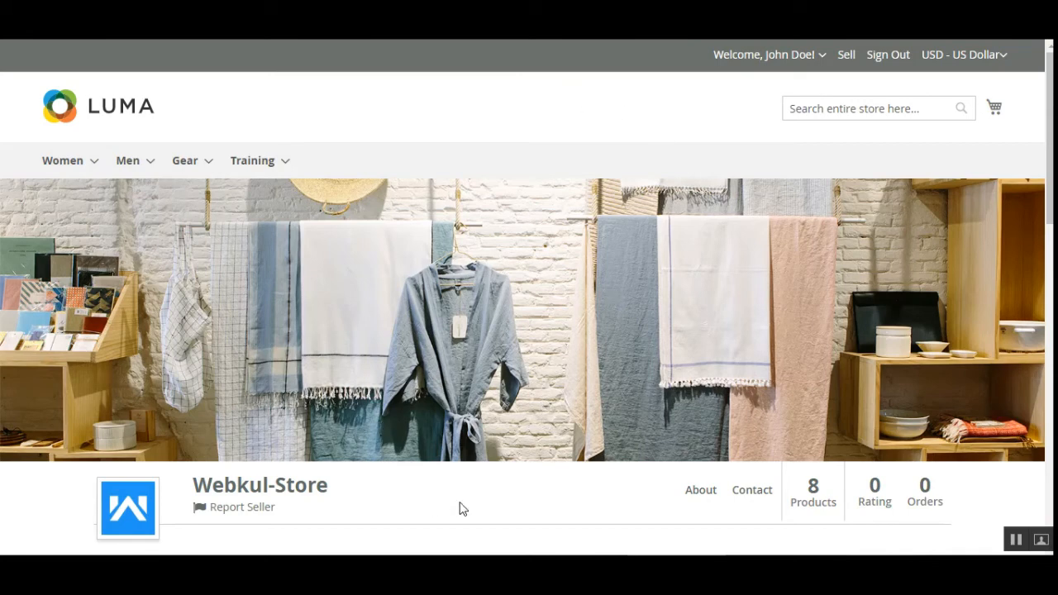
left_click_drag(1049, 207, 1036, 143)
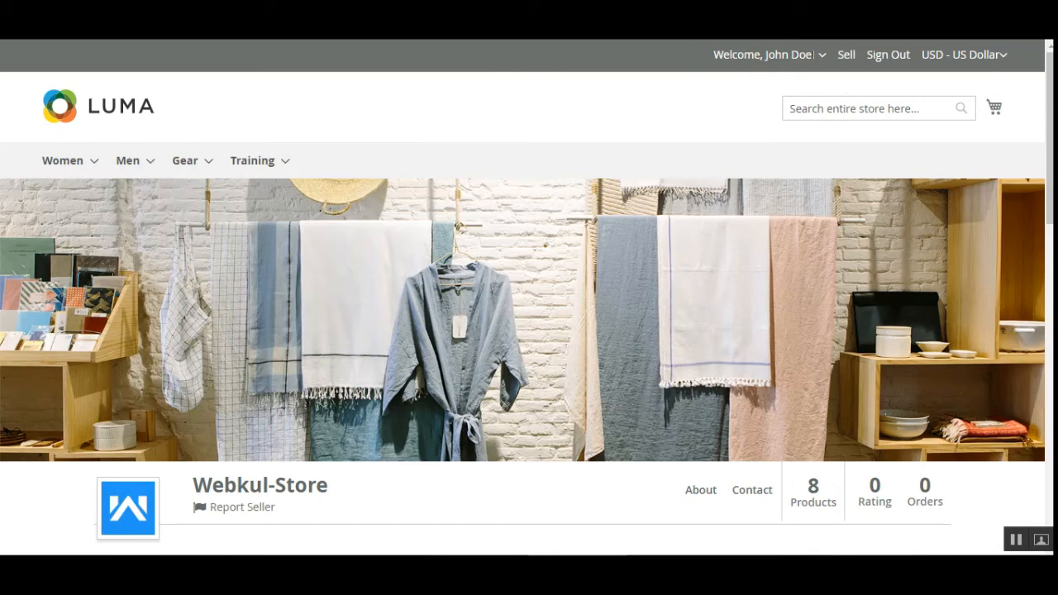
Go to the seller's My Account page and open the Pending Requests list.
left_click(822, 56)
left_click(746, 87)
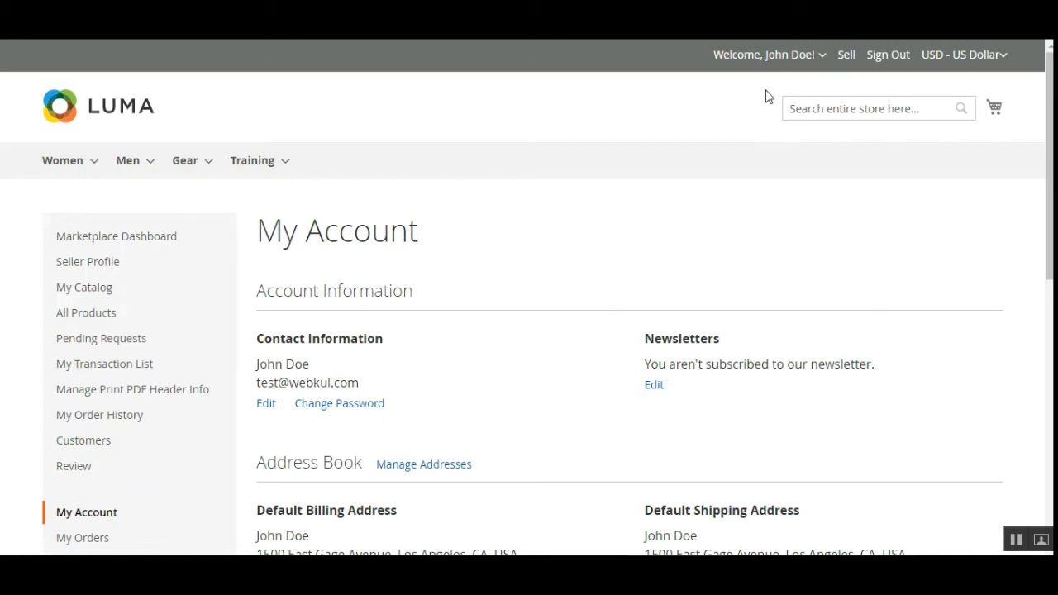
left_click(140, 348)
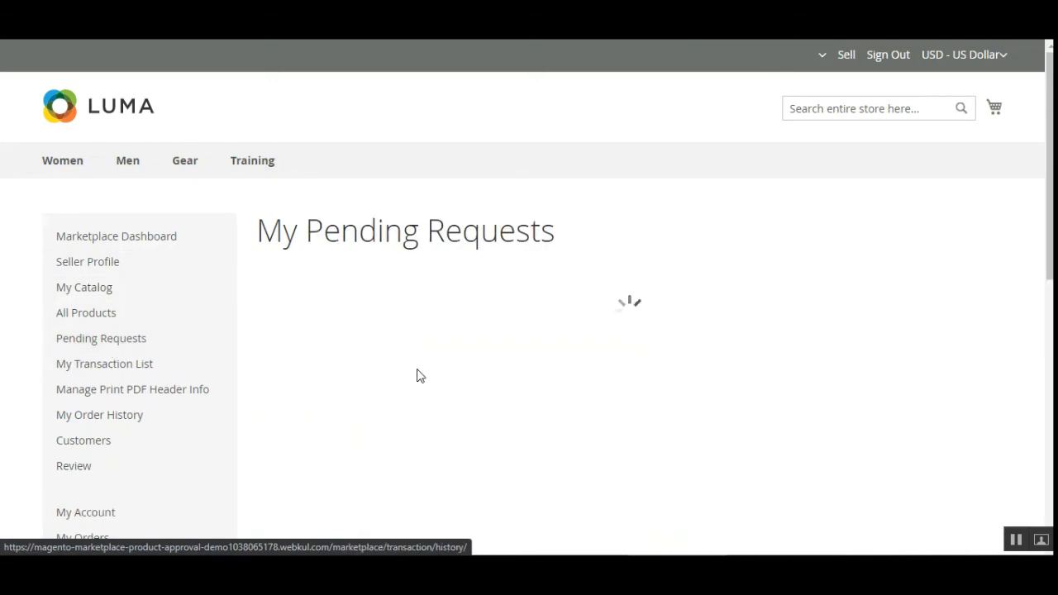
left_click_drag(284, 231, 533, 230)
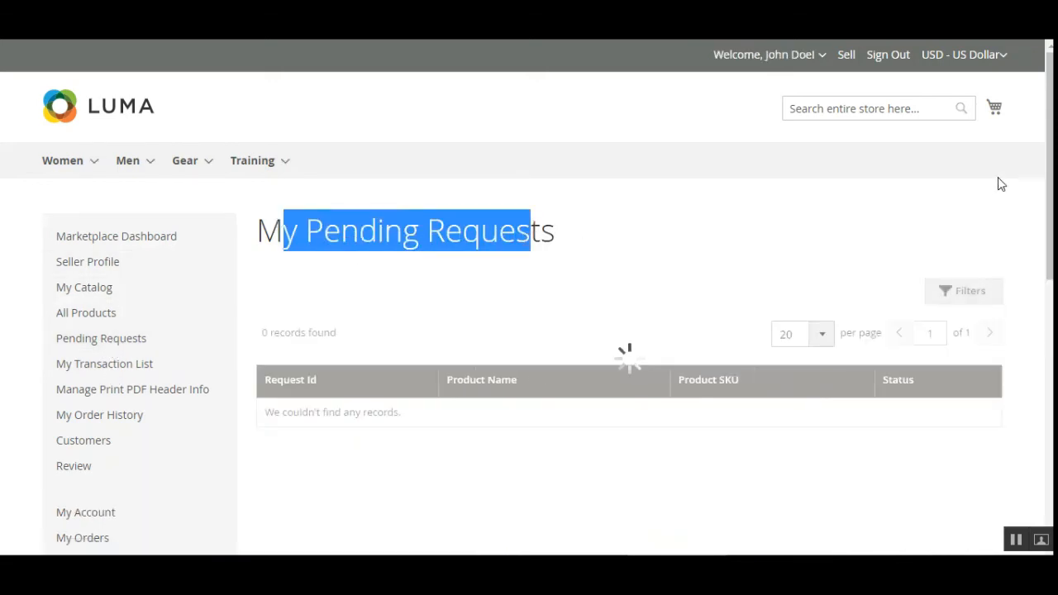
left_click_drag(1048, 153, 1047, 211)
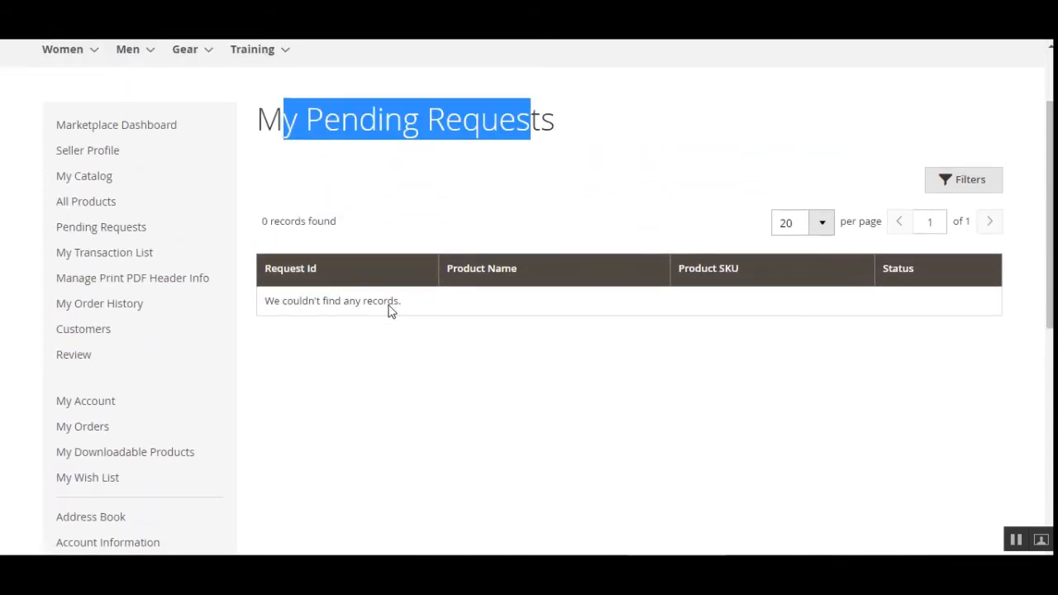
Examine the request table on the My Pending Requests page for product requests awaiting approval.
left_click_drag(267, 303, 425, 371)
left_click(425, 371)
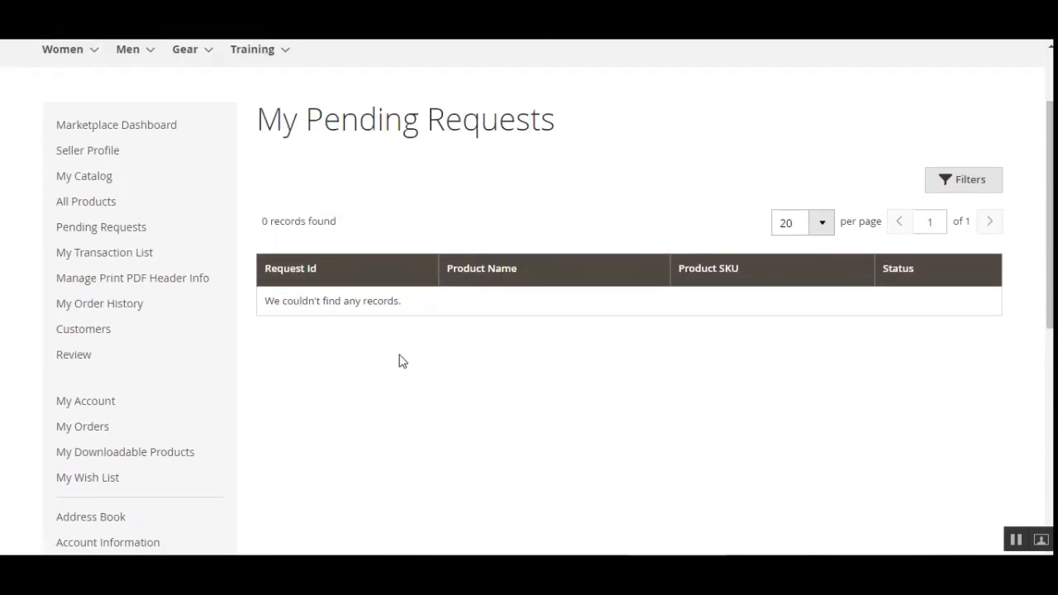
mouse_move(267, 305)
left_mouse_down()
mouse_move(382, 308)
mouse_move(283, 308)
left_mouse_up()
left_click(390, 308)
left_click(323, 337)
left_click_drag(268, 306, 401, 309)
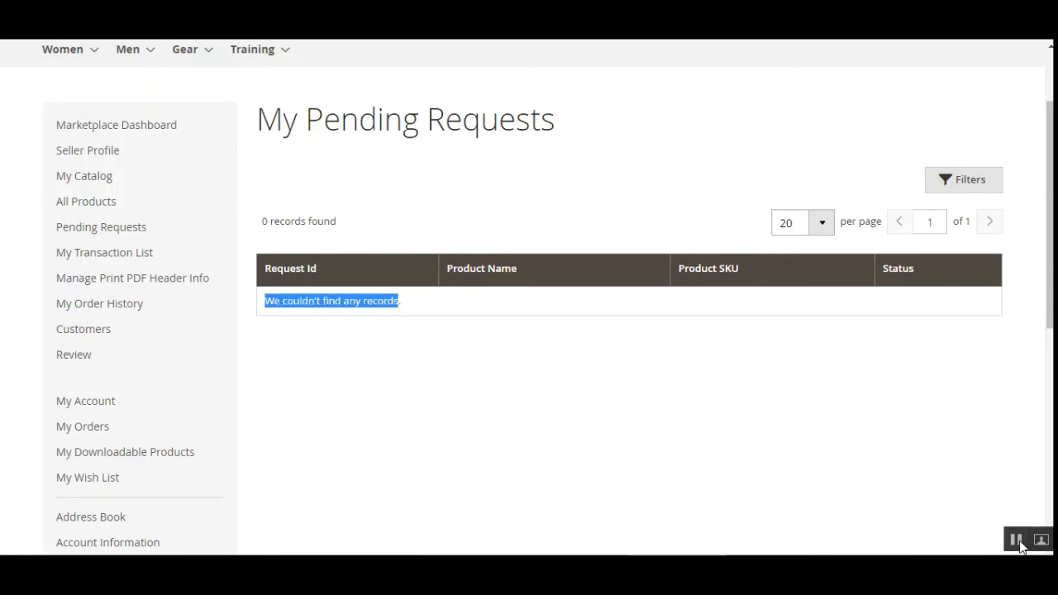
left_click(1018, 541)
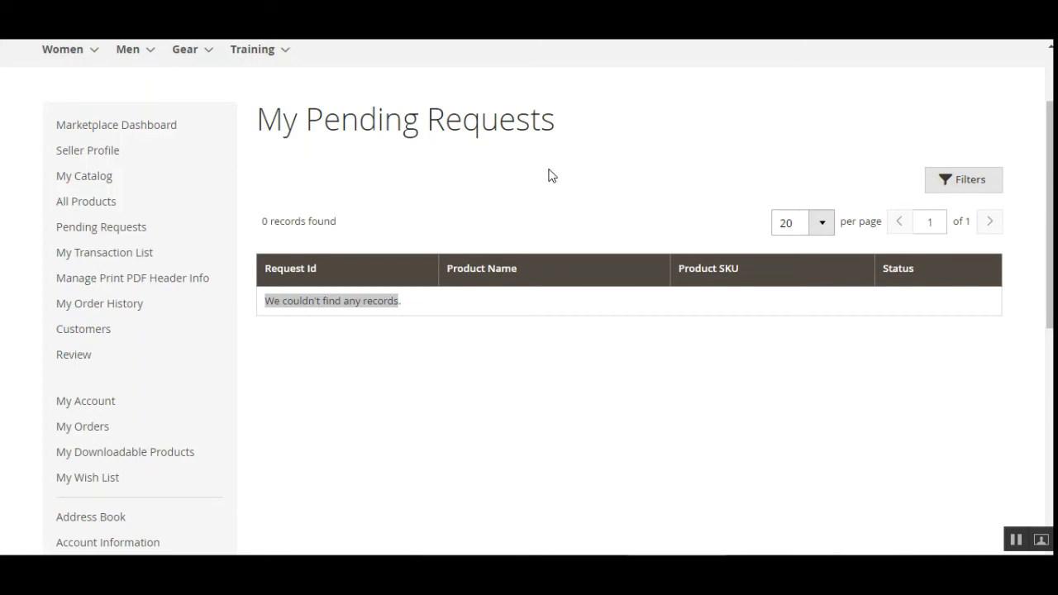
left_click(456, 190)
left_click_drag(393, 304, 267, 303)
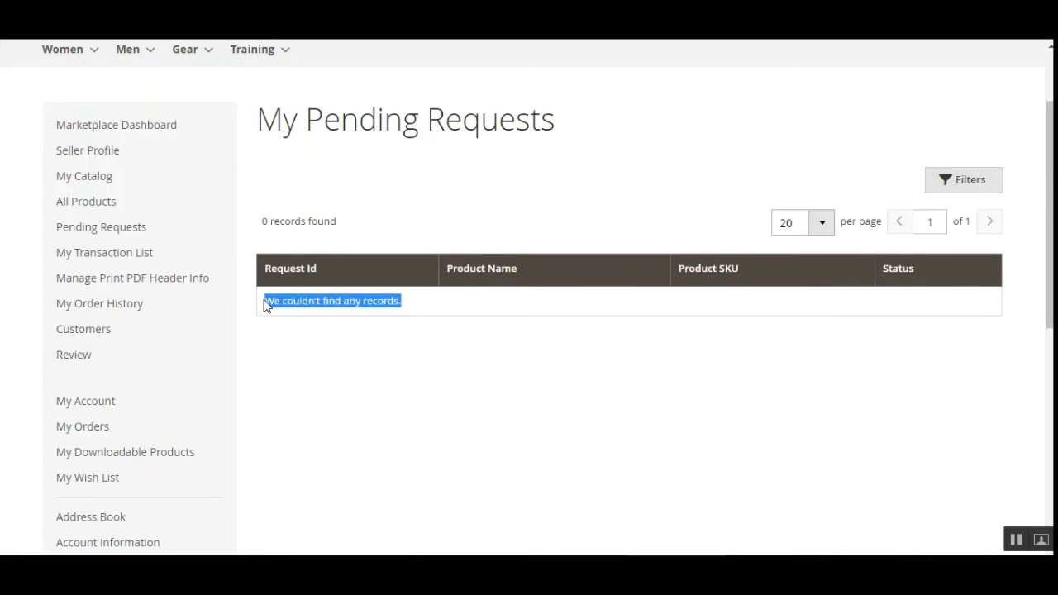
Switch to the Magento admin and open the Marketplace Vendor Catalog settings in the store configuration.
left_click(470, 342)
scroll(1048, 185, "up", 2)
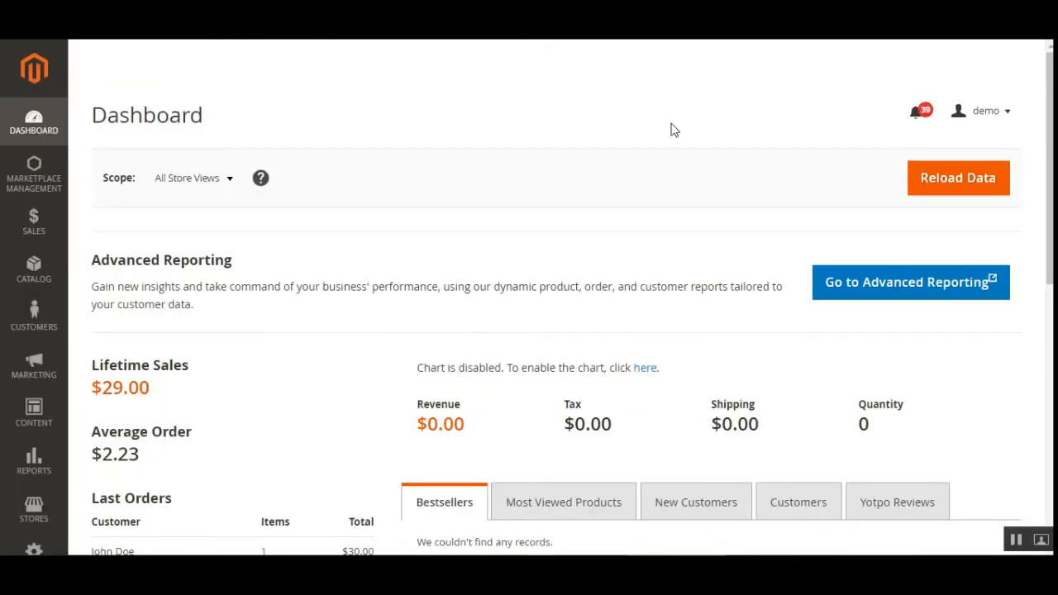
scroll(25, 488, "down", 5)
left_click(37, 481)
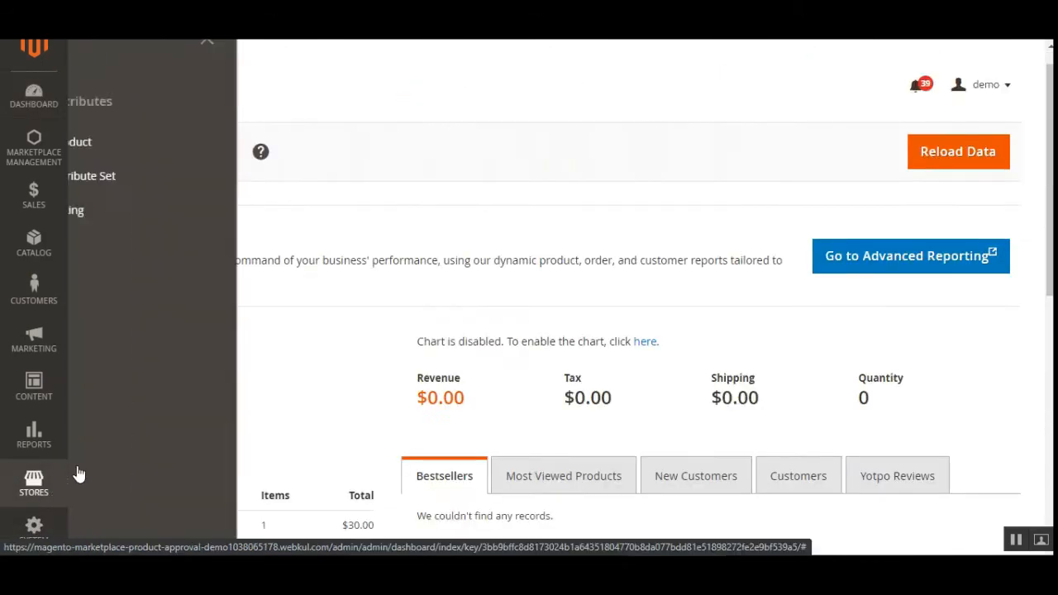
left_click(141, 174)
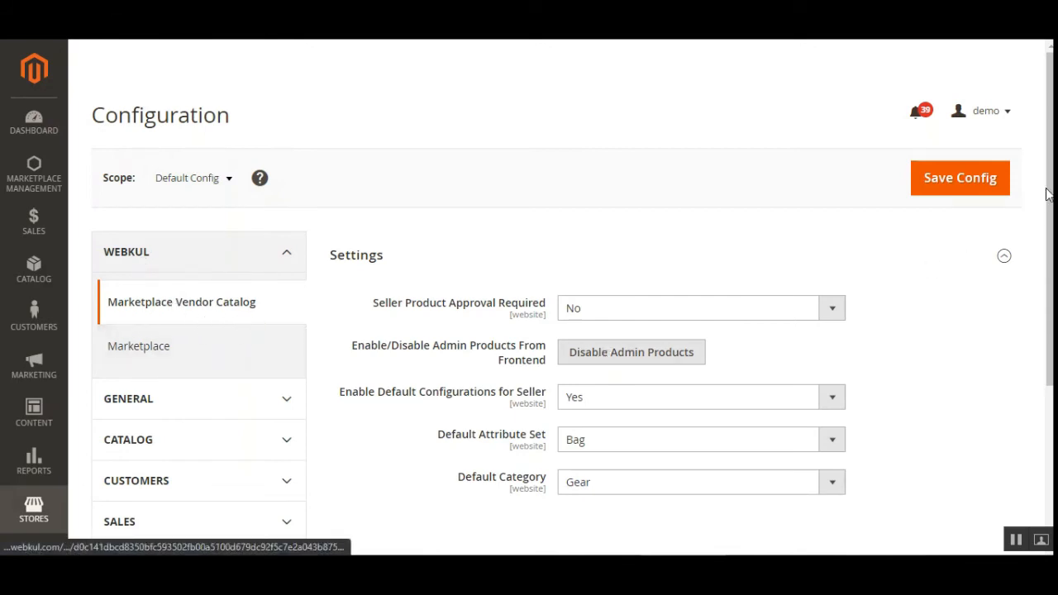
left_click_drag(1048, 195, 1048, 268)
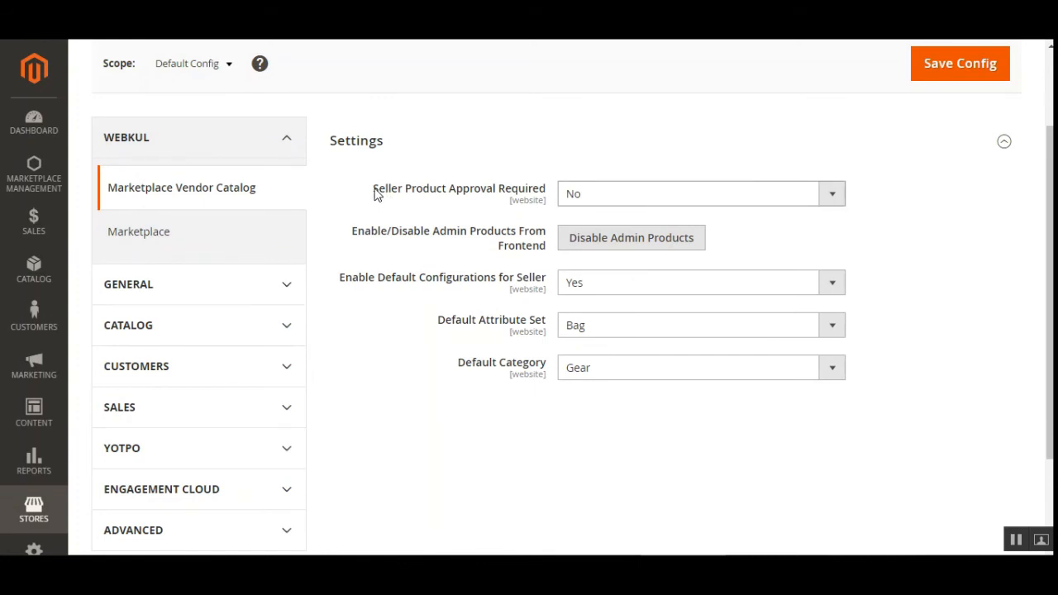
Review the Seller Product Approval Required choices and the setting for enabling or disabling admin products from the frontend.
left_click_drag(375, 197, 545, 200)
left_click(616, 201)
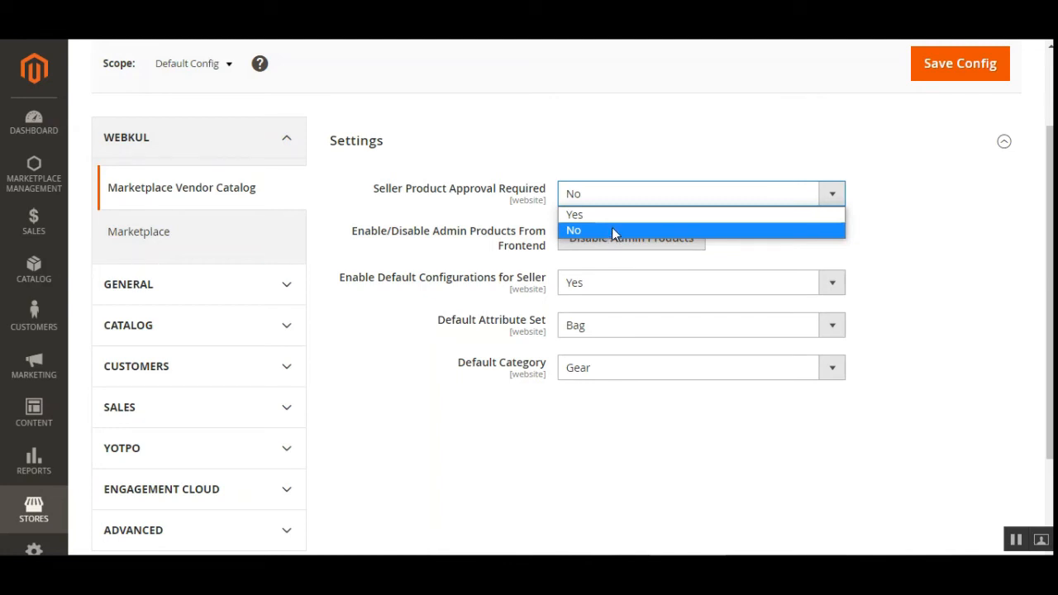
left_click(877, 206)
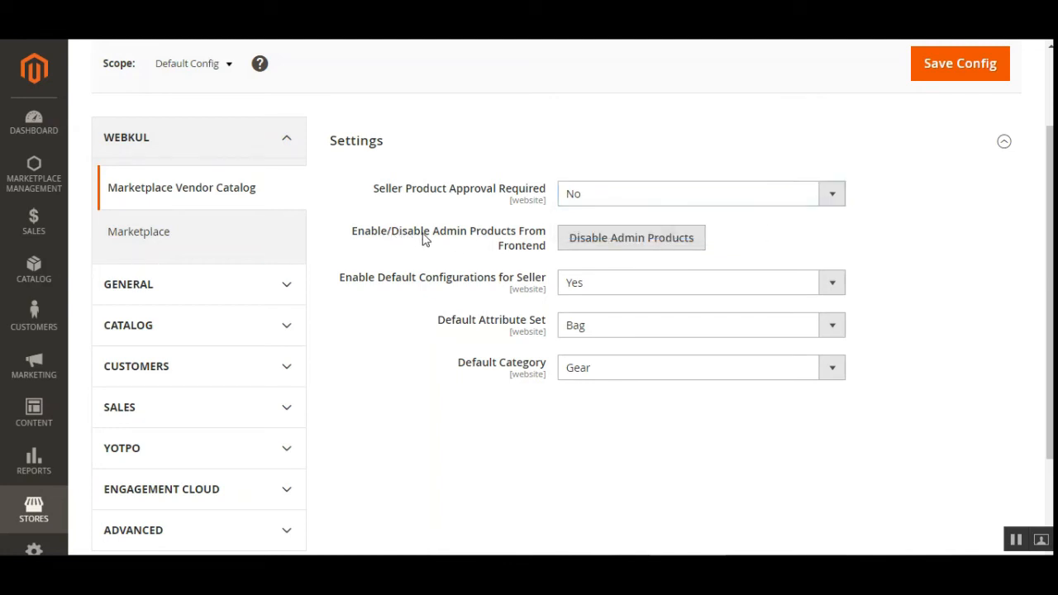
left_click_drag(501, 231, 534, 250)
left_click(513, 233)
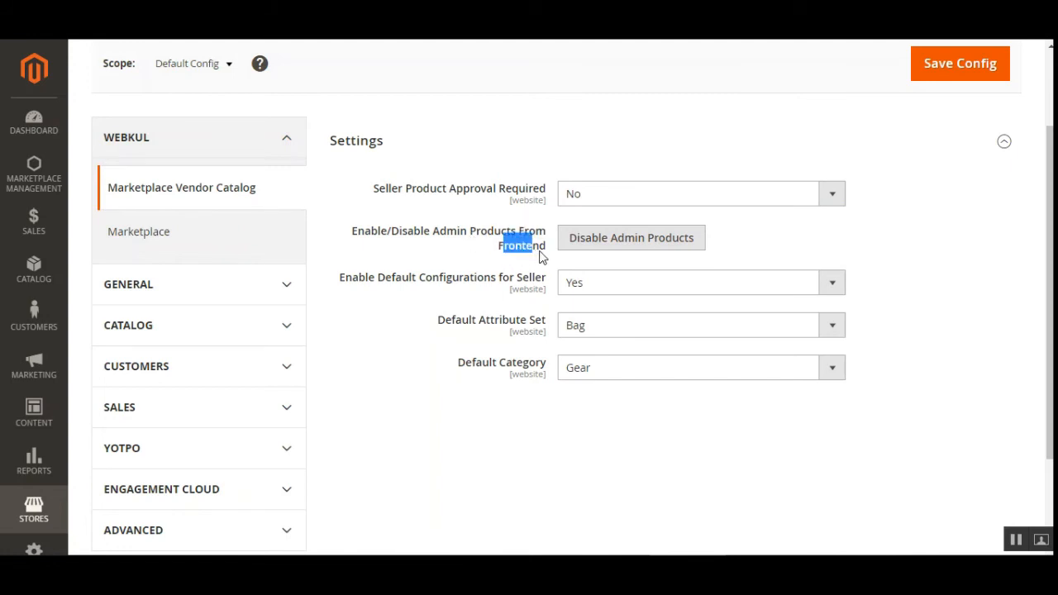
left_click(541, 257)
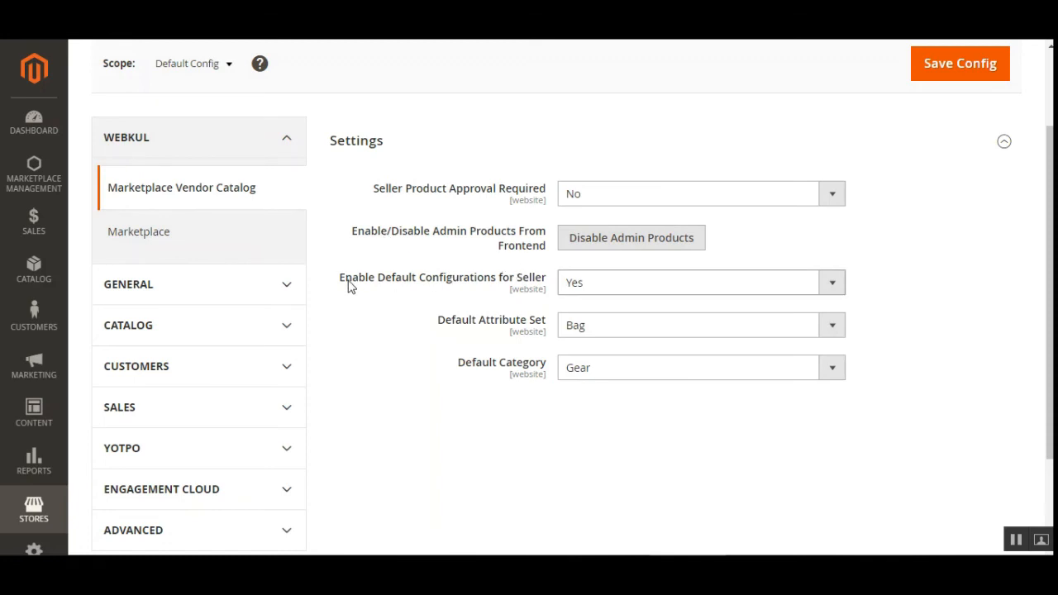
Look through the available choices for Enable Default Configurations for Seller, Default Attribute Set and Default Category.
left_click_drag(349, 286, 524, 286)
left_click(616, 287)
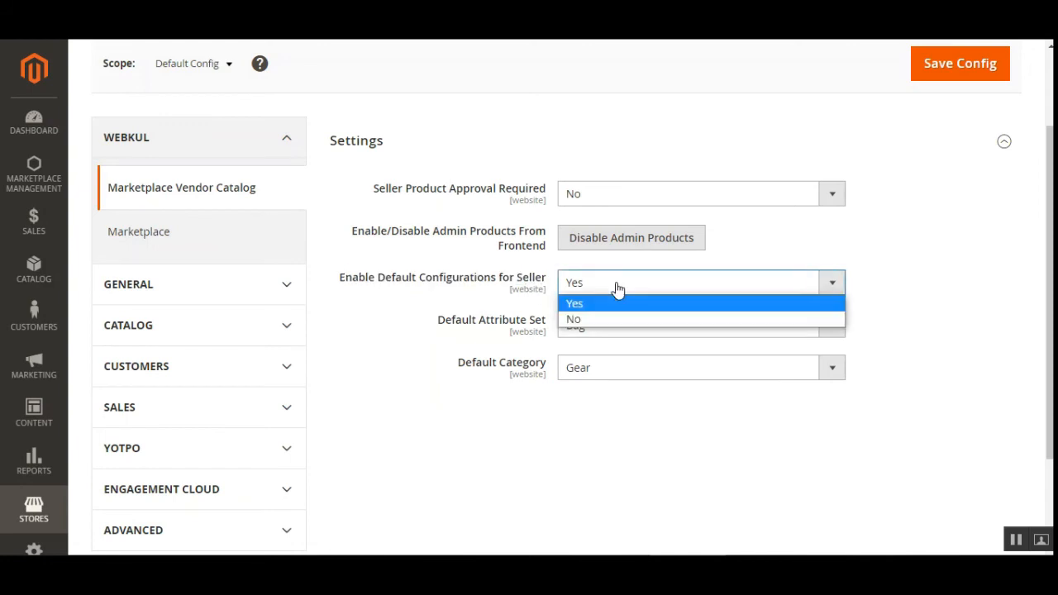
left_click(468, 283)
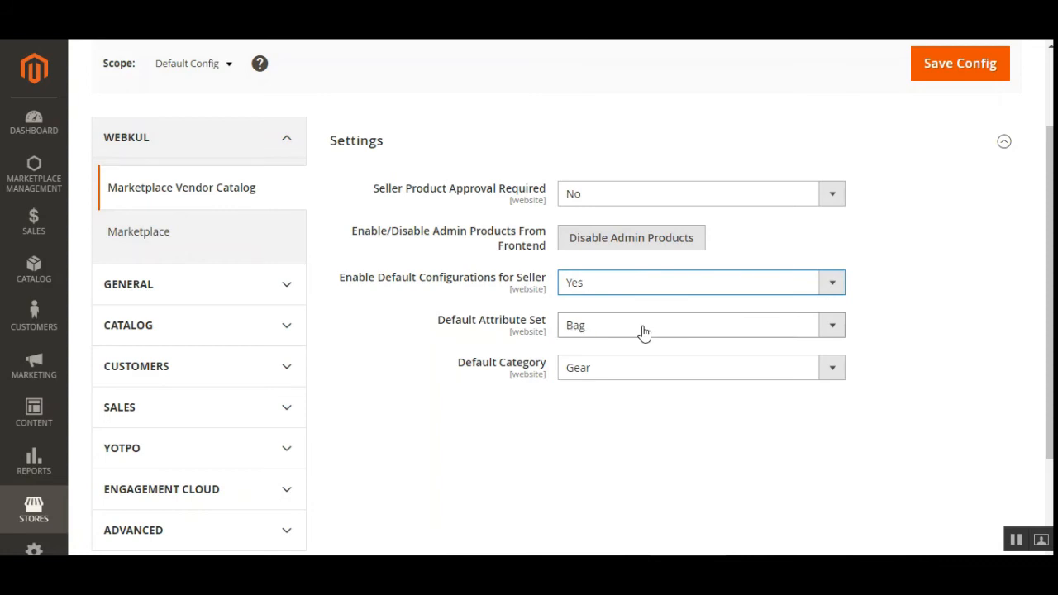
left_click(595, 330)
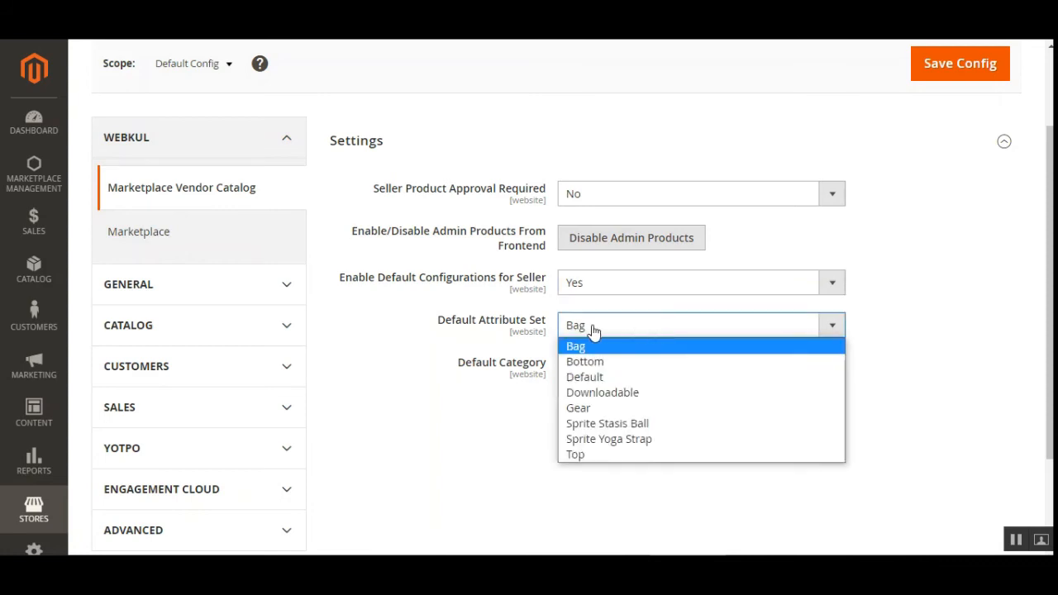
left_click(537, 327)
left_click(576, 331)
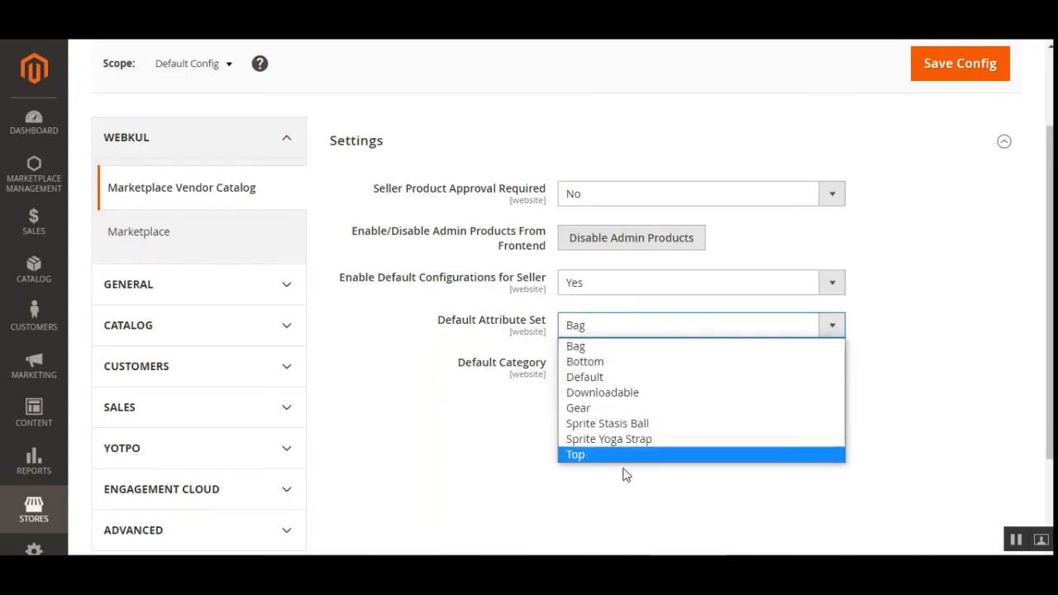
left_click(404, 328)
left_click(405, 328)
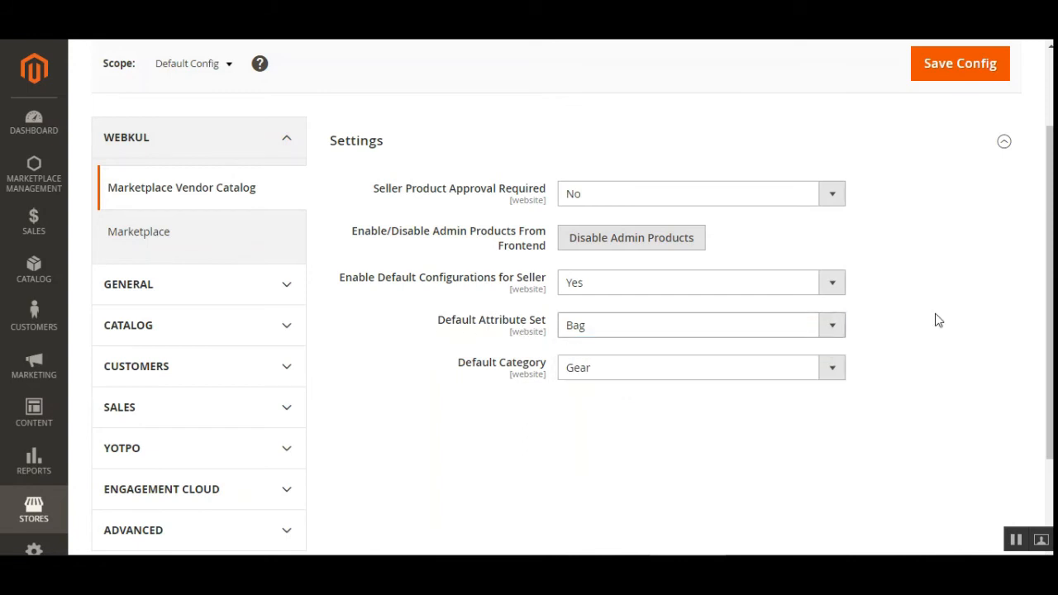
left_click(632, 369)
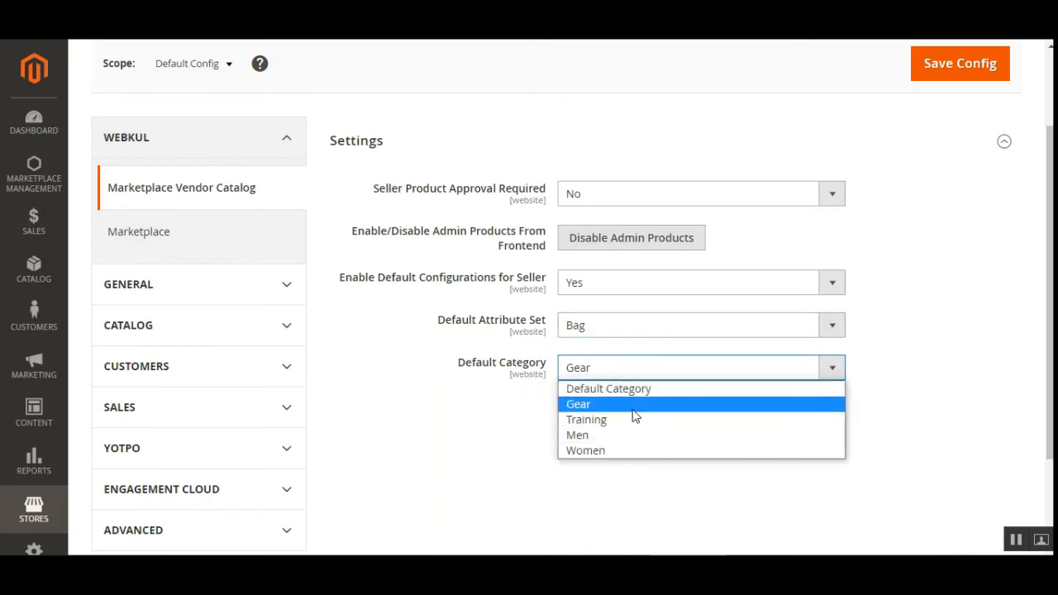
left_click(908, 367)
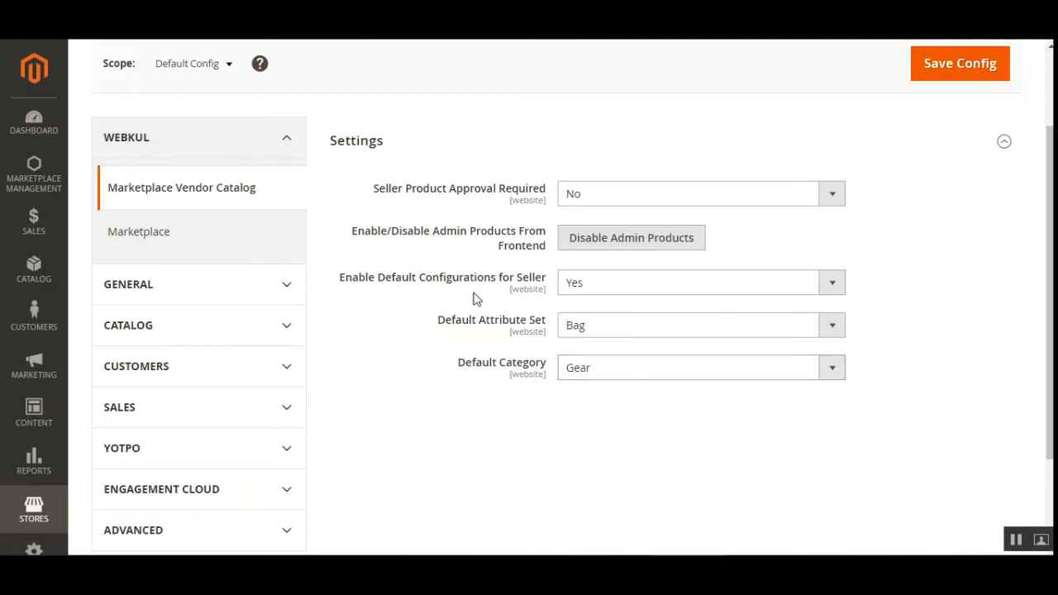
Set Enable Default Configurations for Seller to No and save the configuration.
left_click_drag(377, 285, 661, 300)
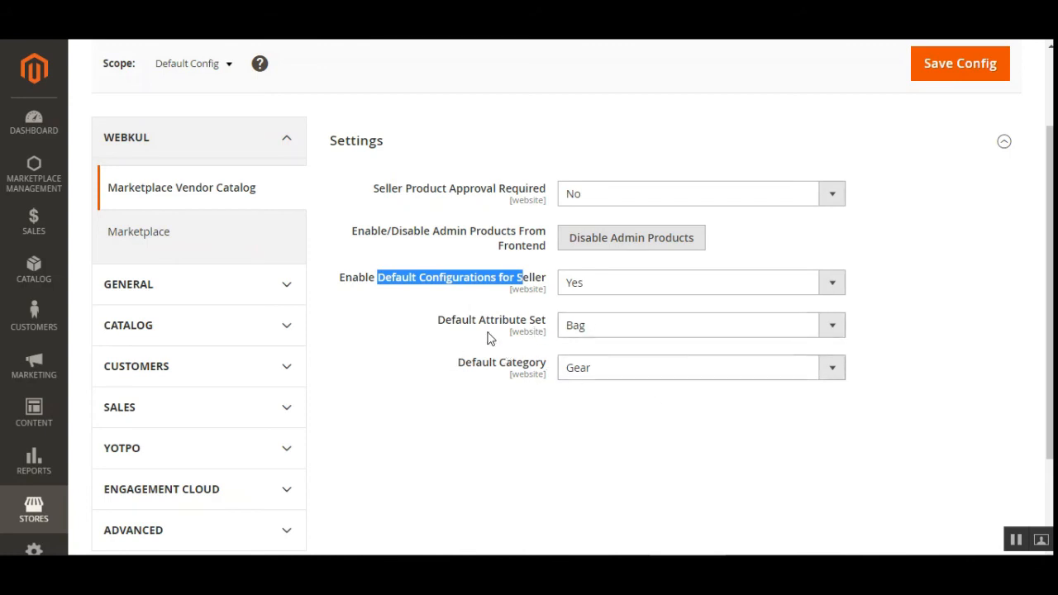
left_click_drag(468, 320, 514, 329)
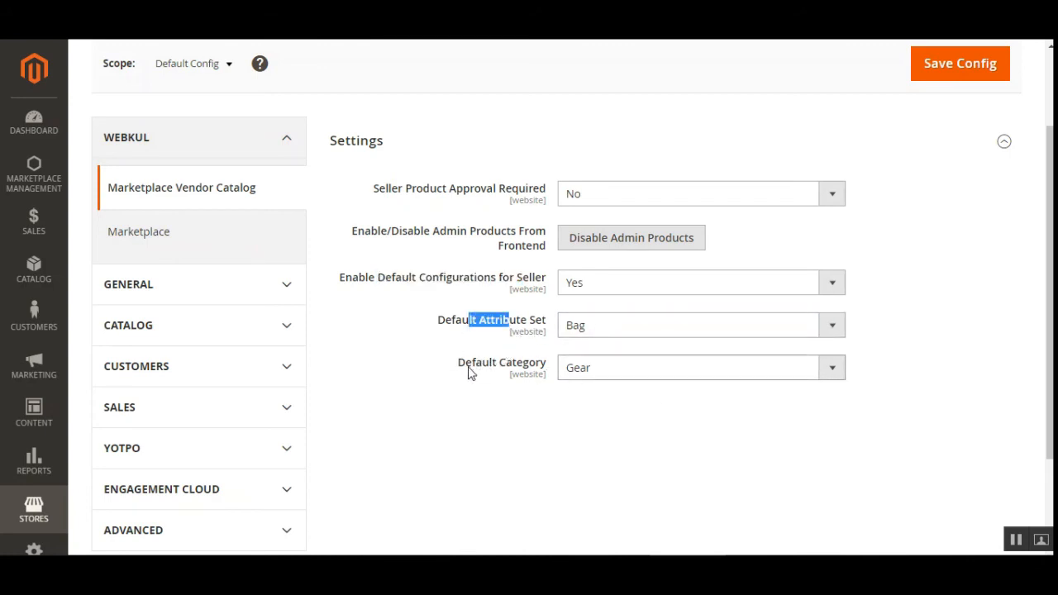
left_click_drag(466, 370, 539, 369)
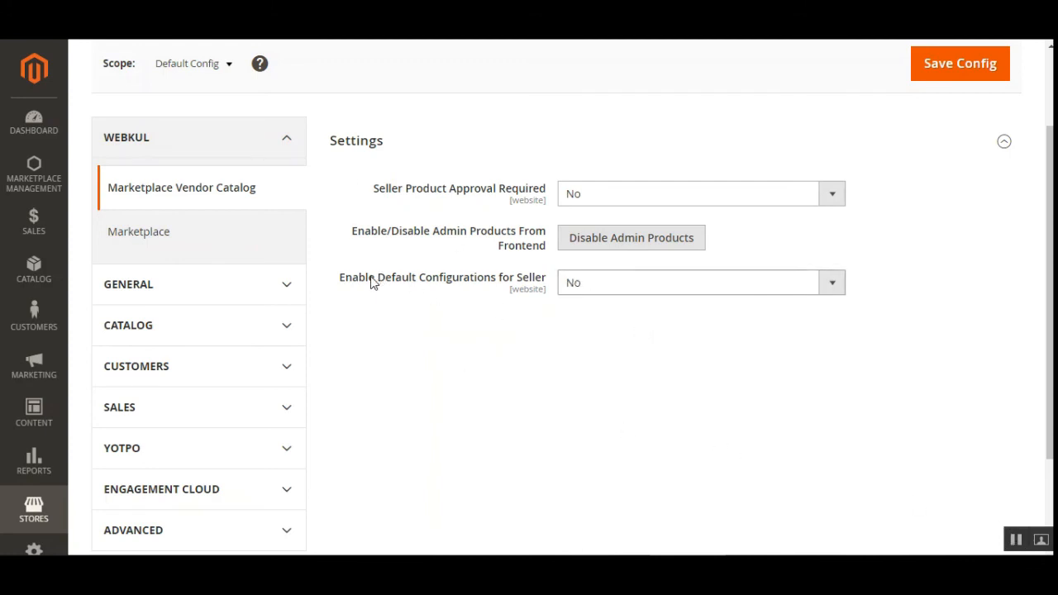
left_click_drag(368, 278, 505, 285)
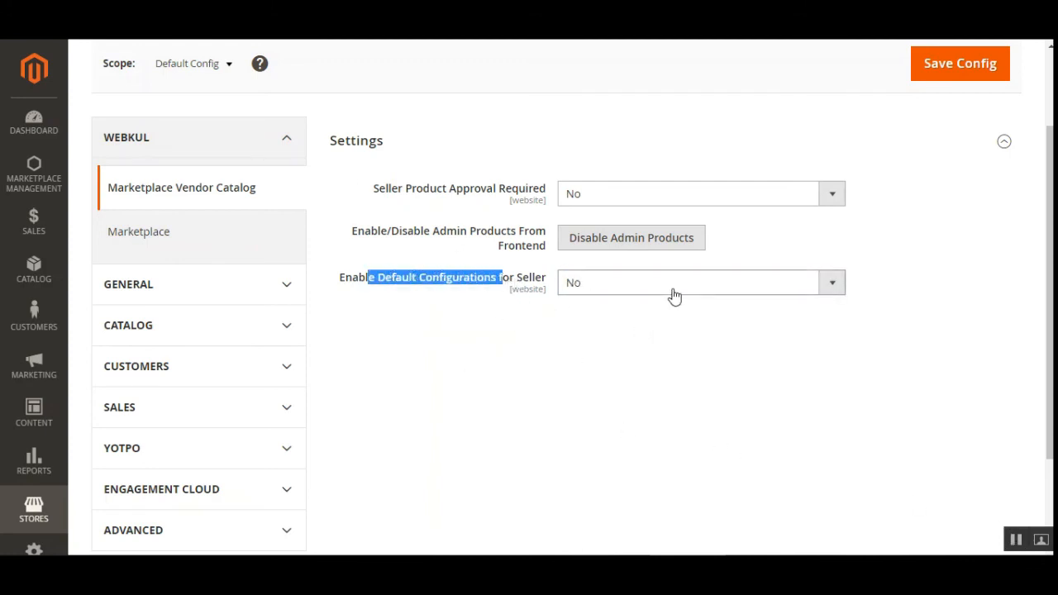
left_click(932, 71)
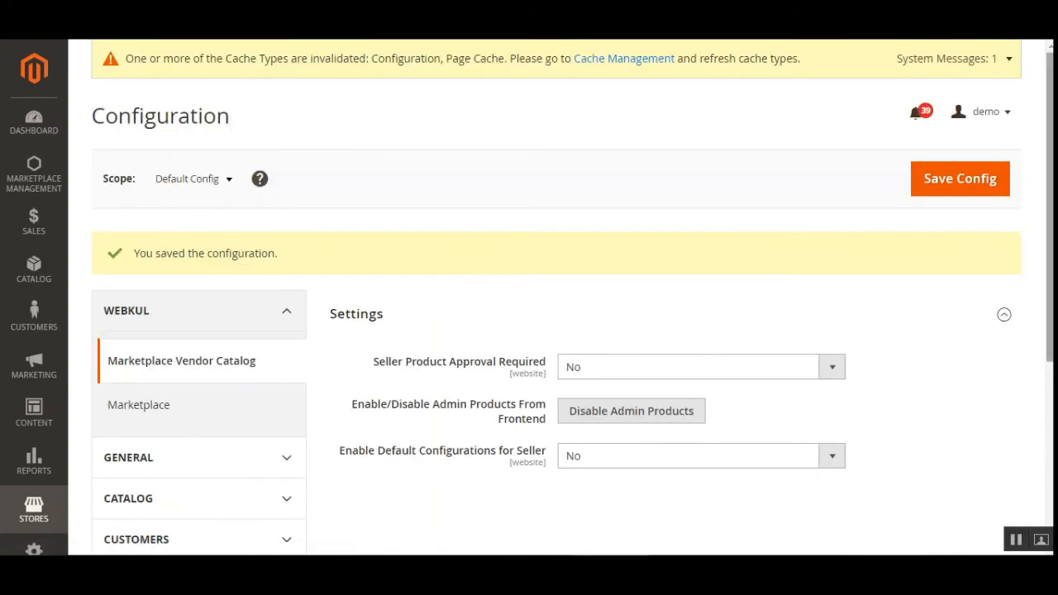
Set Enable Default Configurations for Seller to Yes, with Bag as default attribute set and Gear as default category.
scroll(529, 298, "down", 2)
left_click(602, 288)
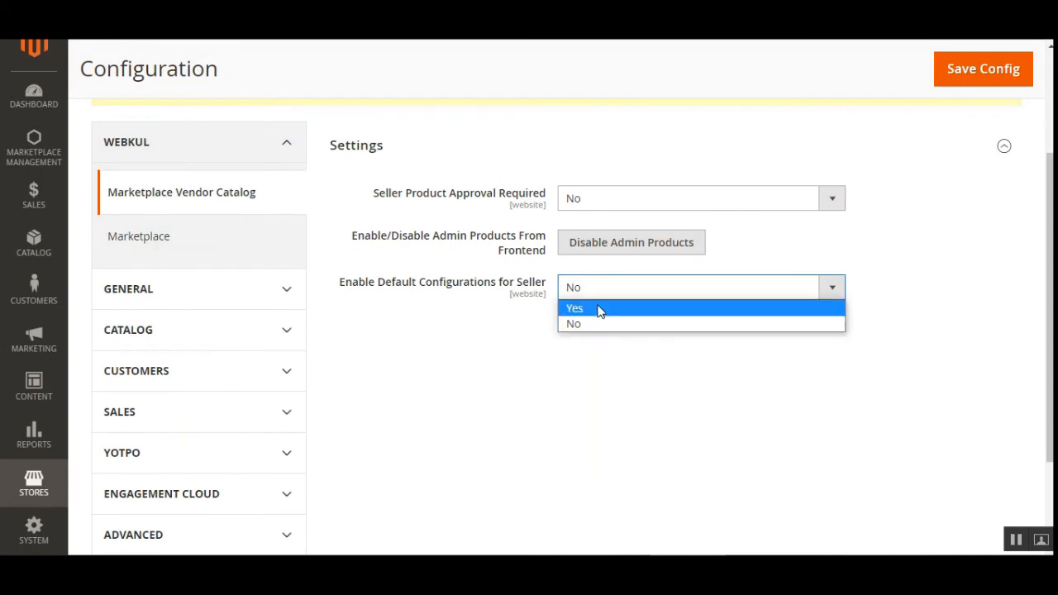
left_click(600, 311)
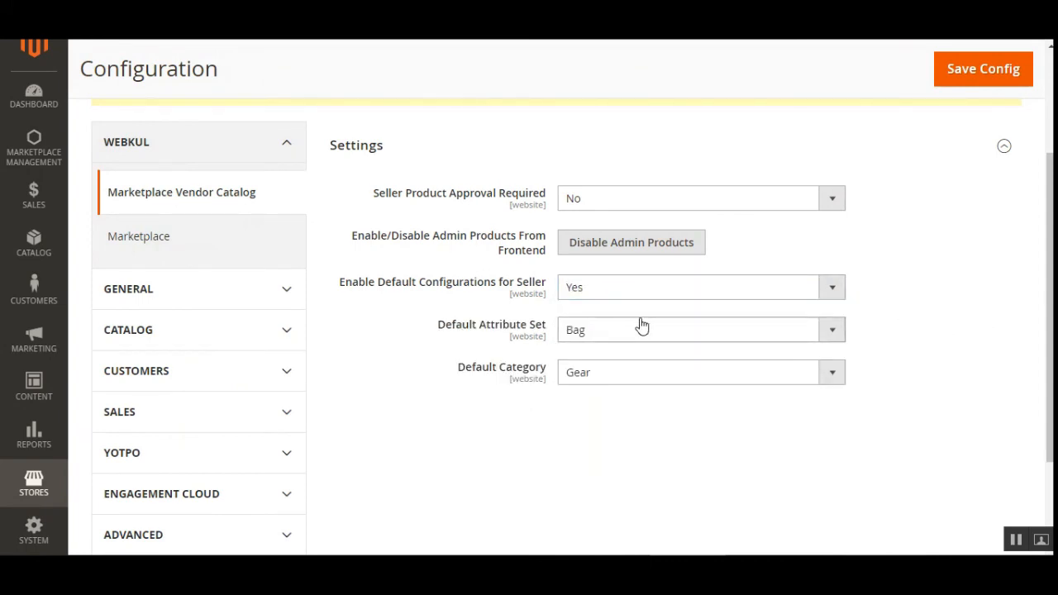
Disable the admin products from the frontend and let the status change run in its pop-up window.
left_click(622, 250)
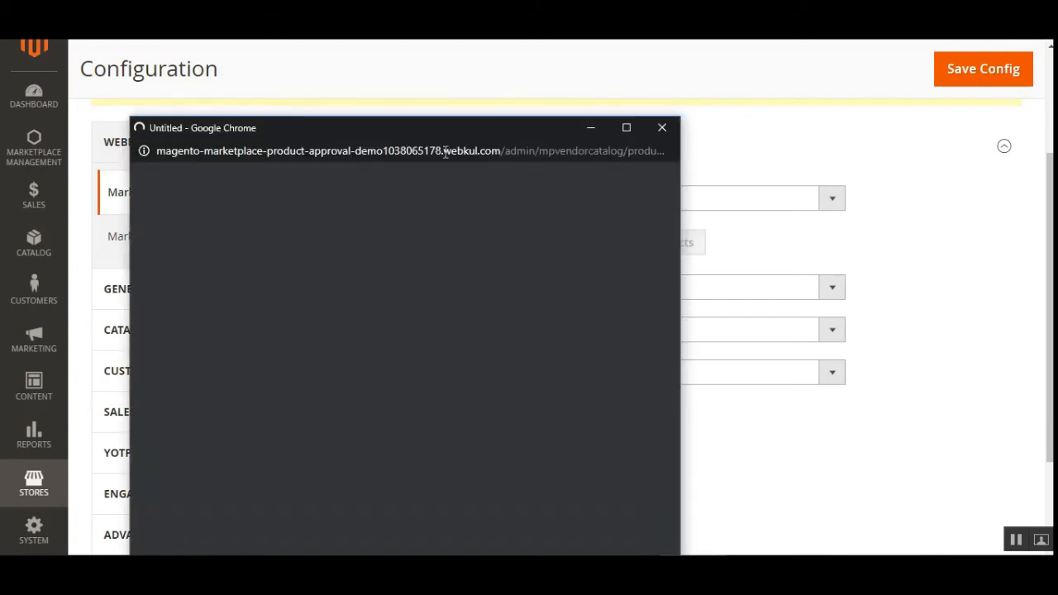
left_click_drag(462, 128, 566, 79)
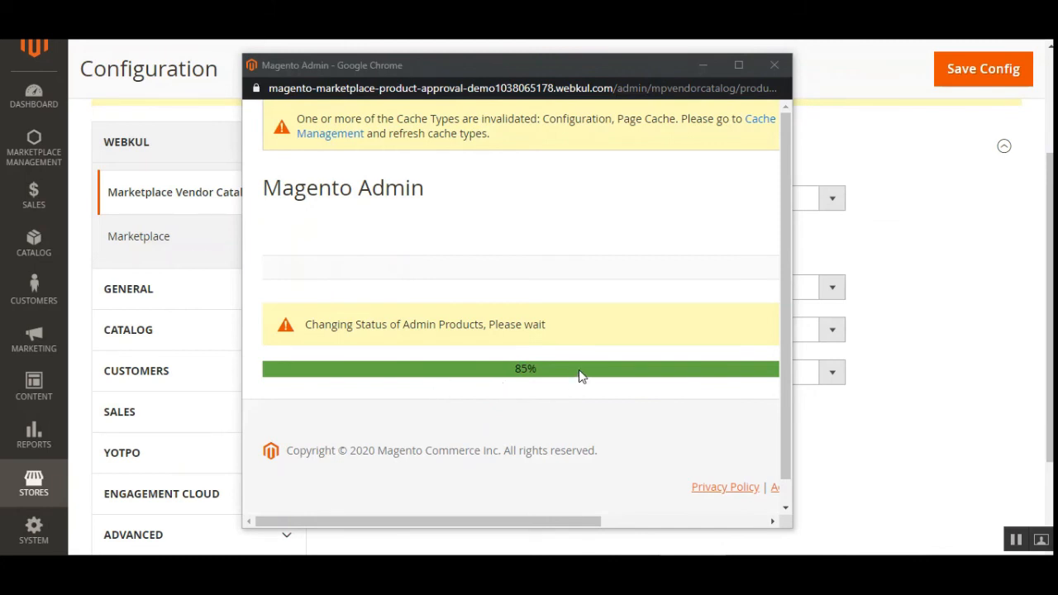
left_click_drag(591, 521, 519, 508)
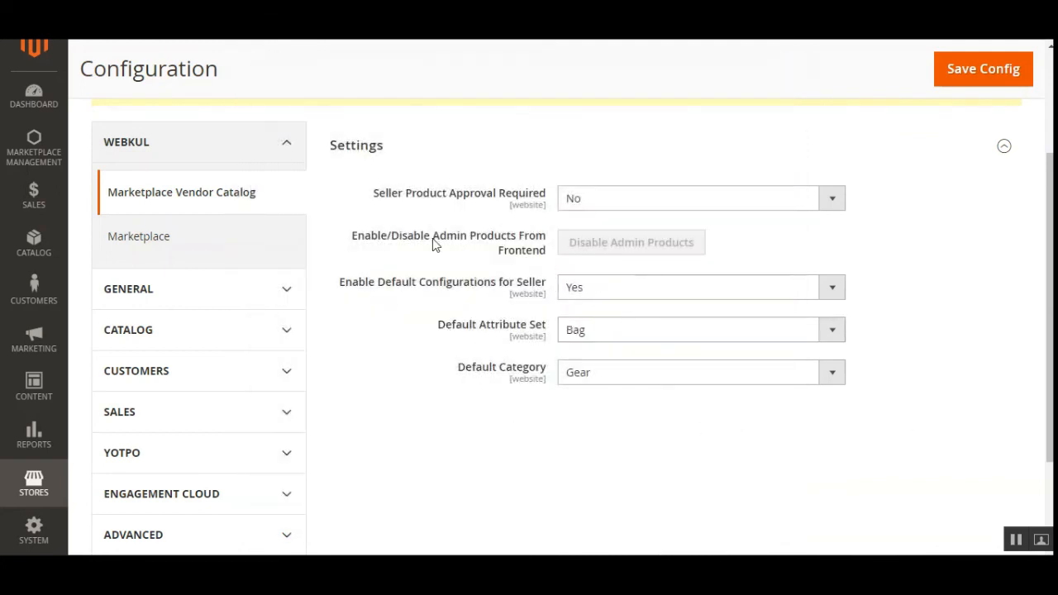
left_click_drag(392, 238, 619, 241)
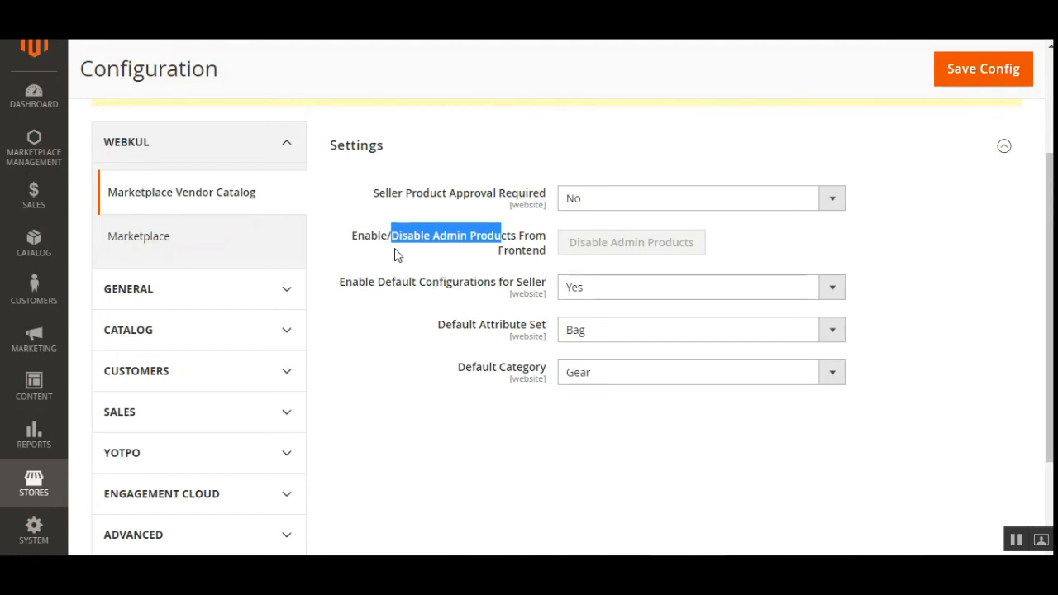
Open the Create Seller Groups page from the marketplace management options and go to its group details.
left_click(33, 150)
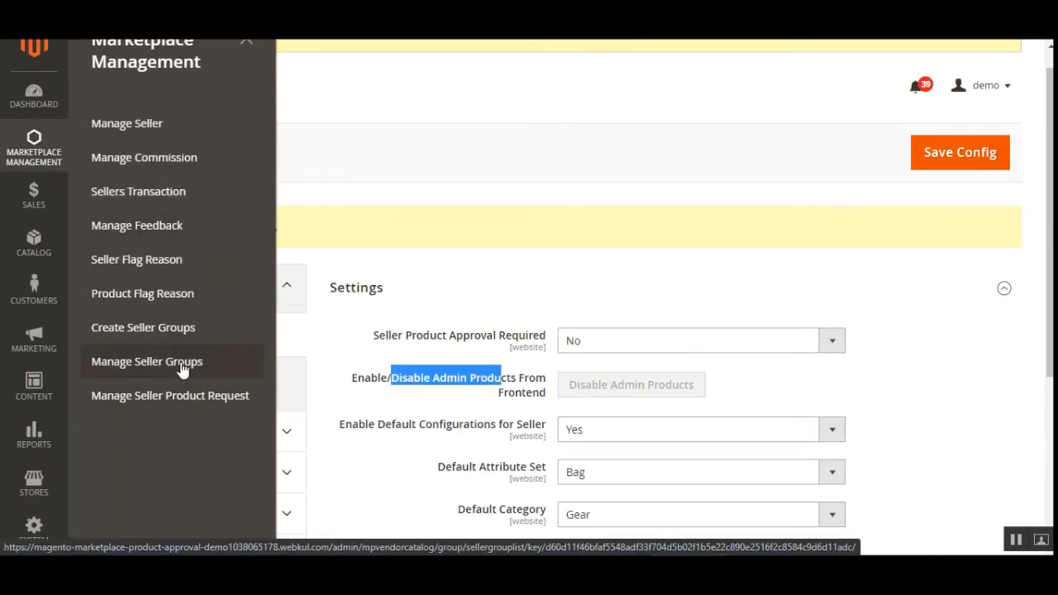
left_click(181, 331)
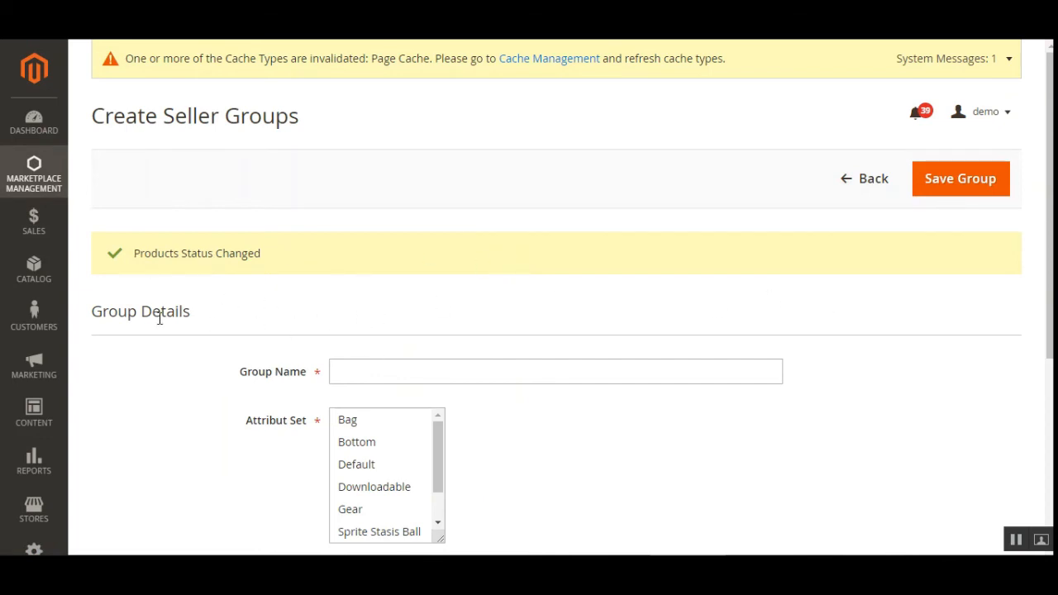
left_click_drag(1048, 271, 1046, 366)
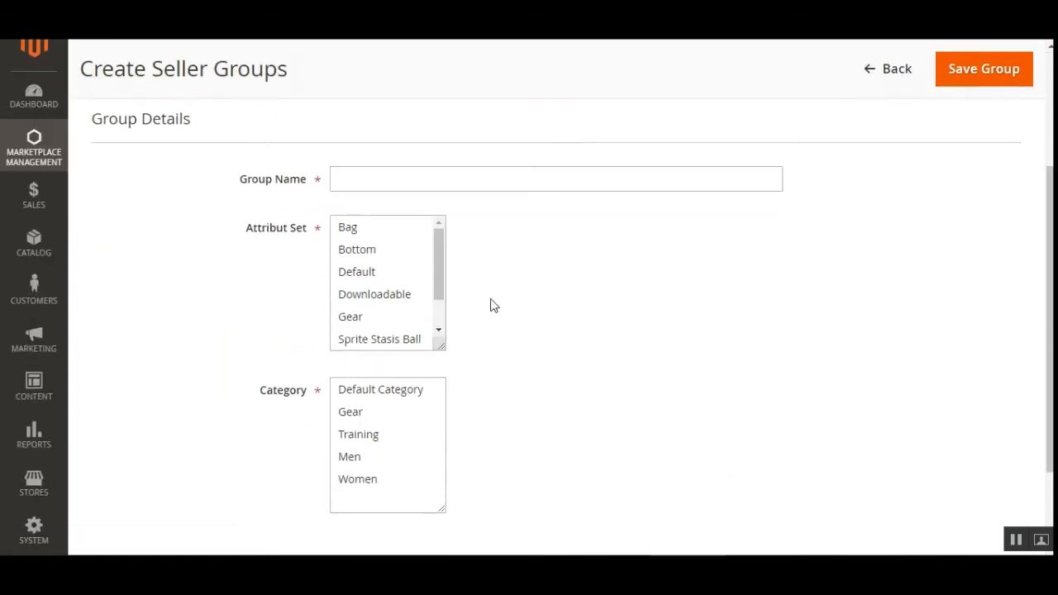
Examine the group name, attribute set and category fields of the new seller group form without filling them in.
left_click(386, 187)
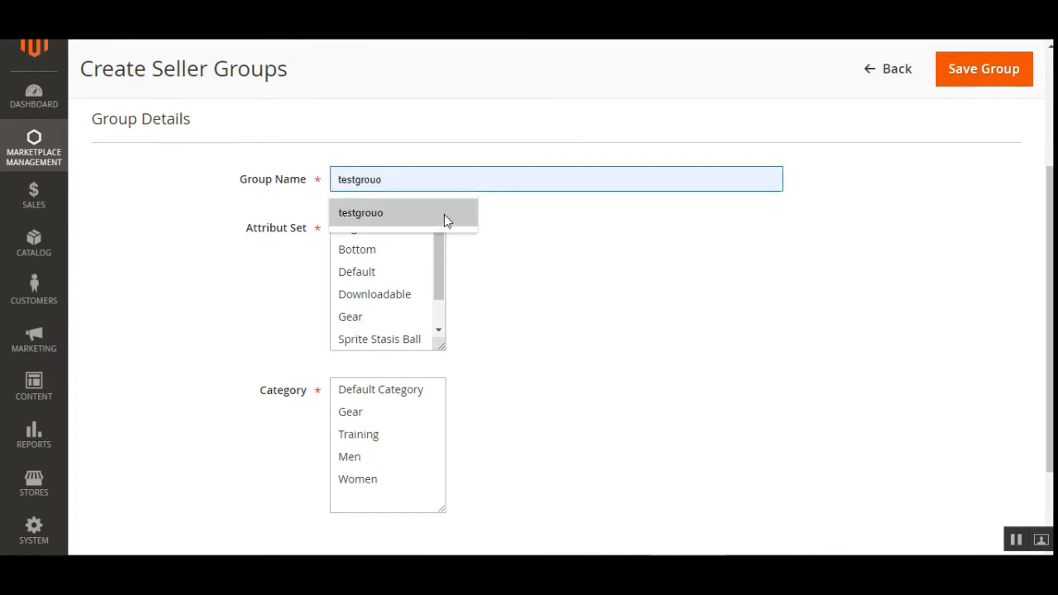
left_click(541, 238)
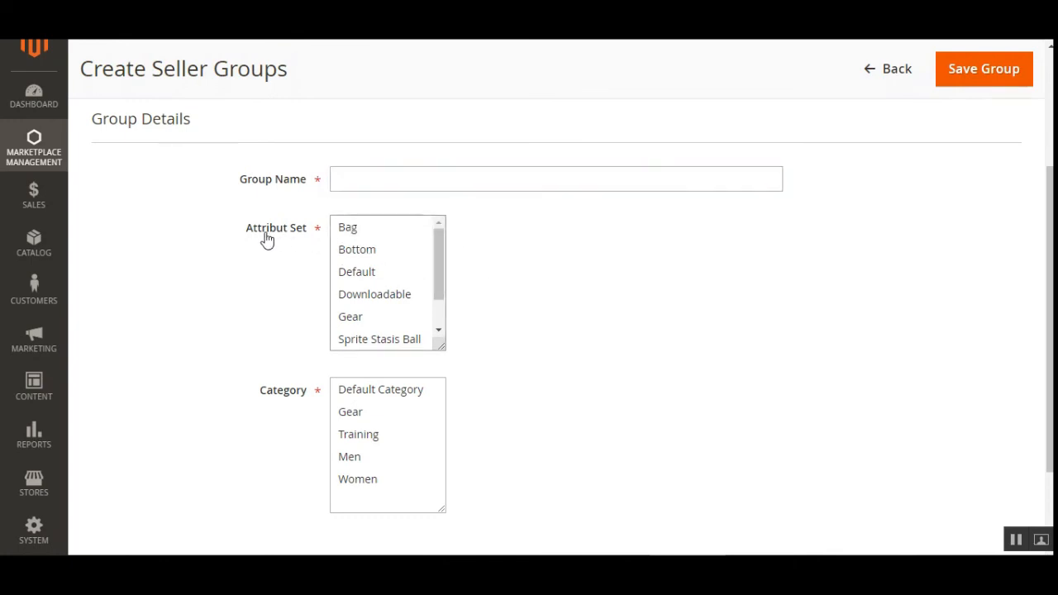
left_click(437, 304)
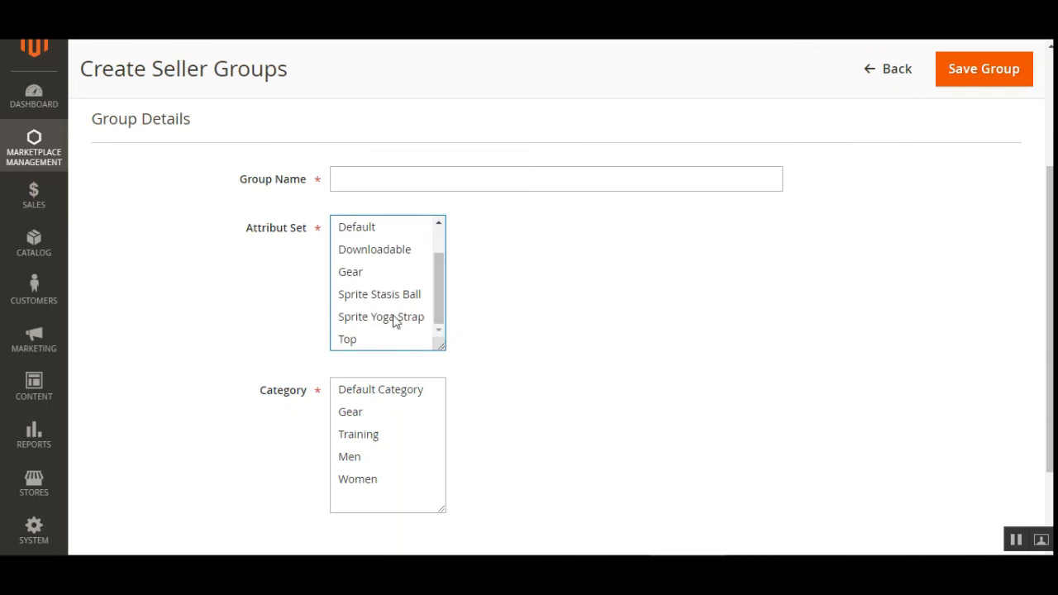
scroll(275, 419, "down", 3)
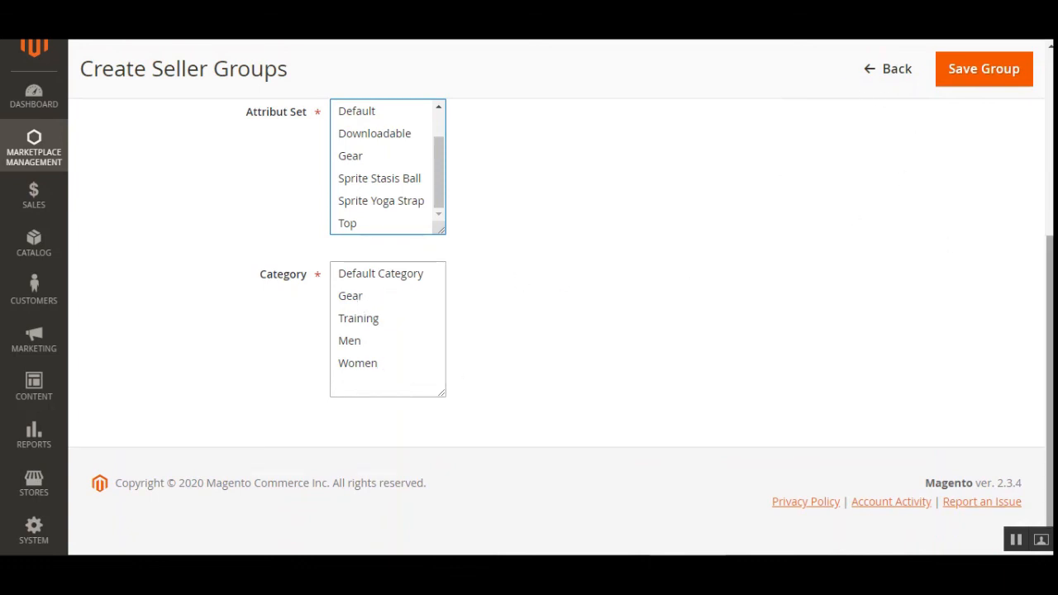
scroll(529, 330, "up", 3)
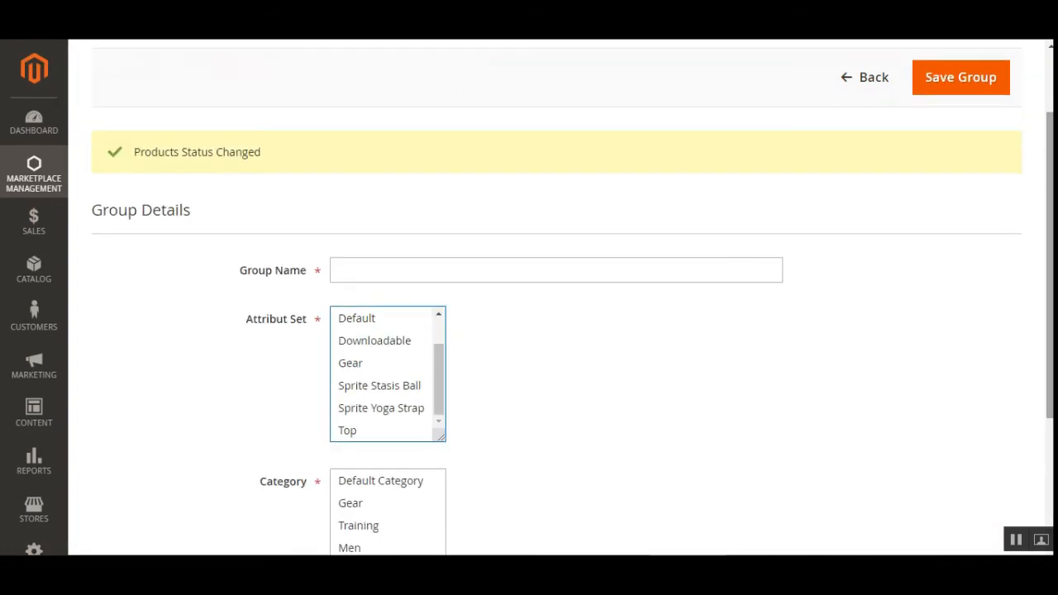
Open the Manage Seller Groups list and check which bulk actions are available for the groups.
left_click(34, 178)
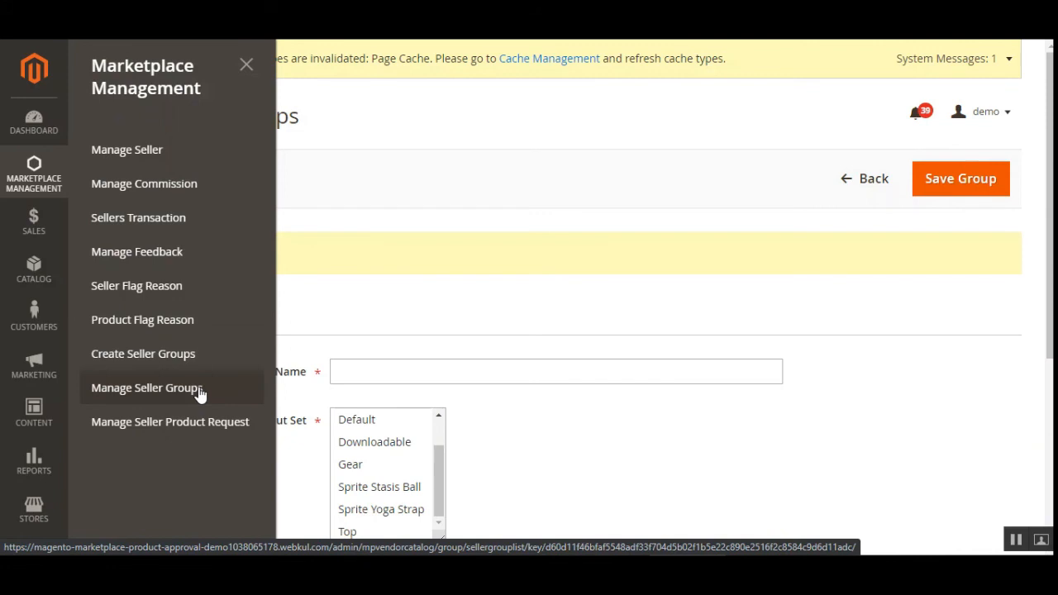
left_click(193, 395)
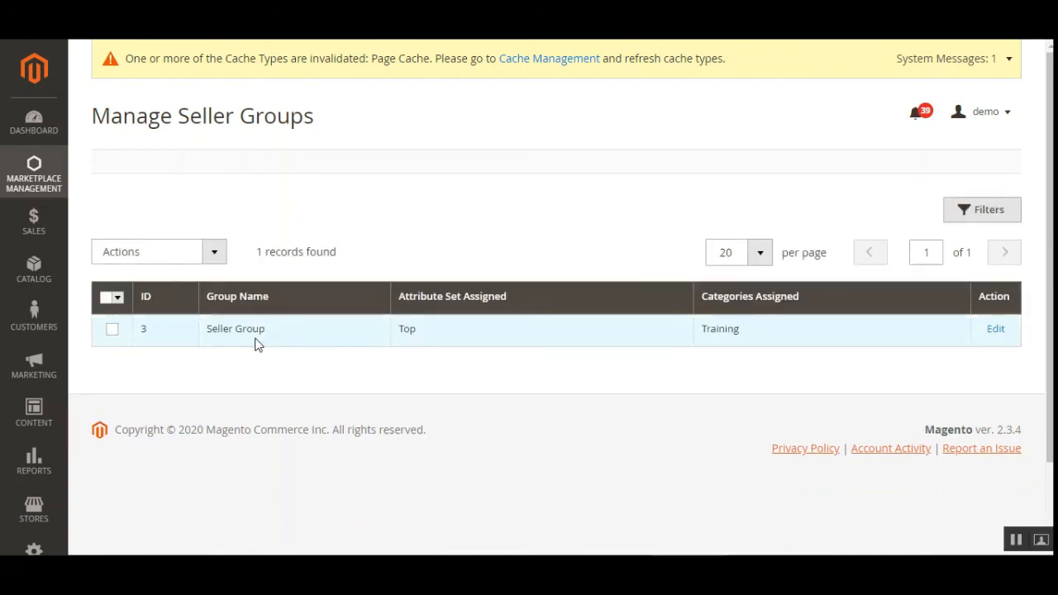
left_click(212, 251)
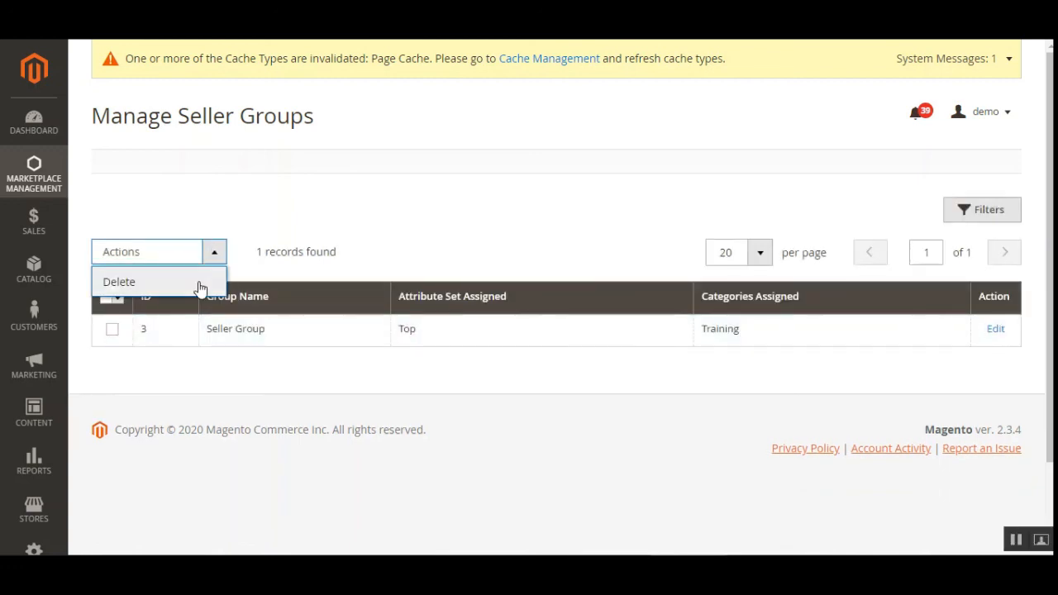
left_click(409, 255)
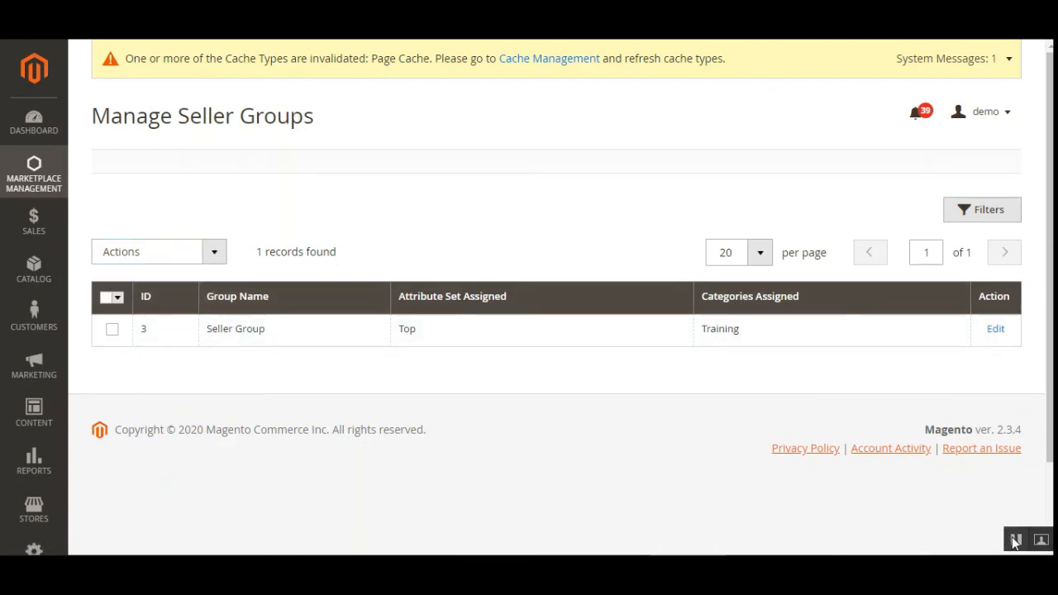
Open the existing Seller Group for editing and review its name, attribute set and category assignments.
left_click(996, 329)
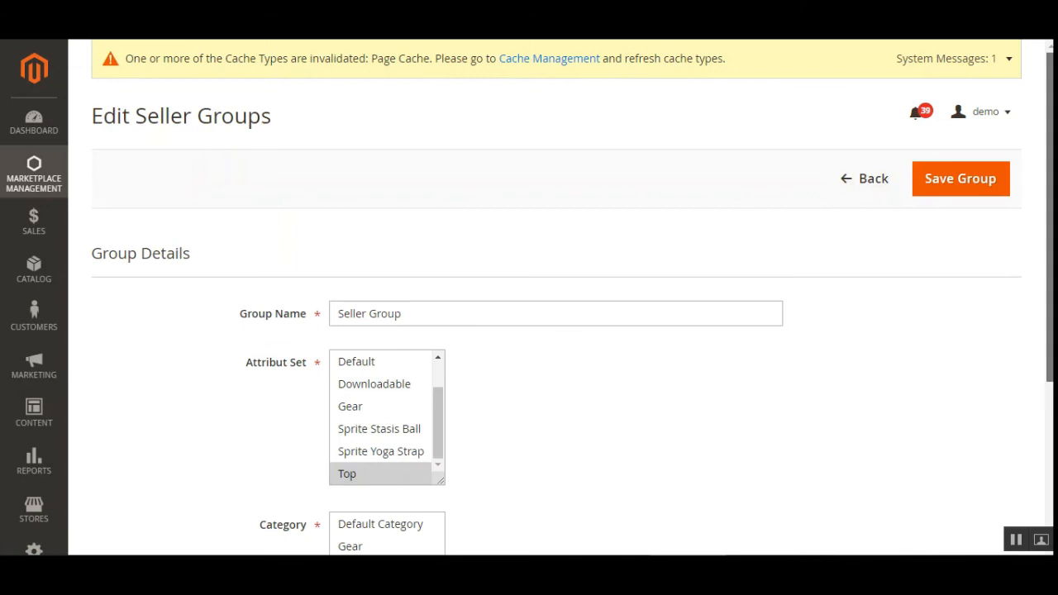
scroll(556, 297, "down", 2)
scroll(484, 240, "down", 1)
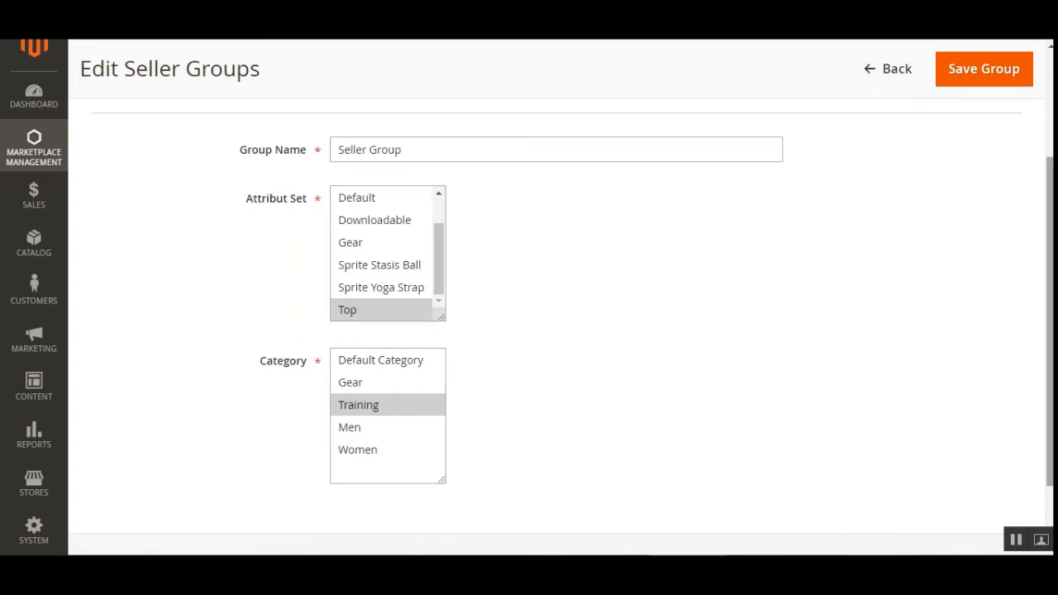
scroll(1017, 246, "up", 4)
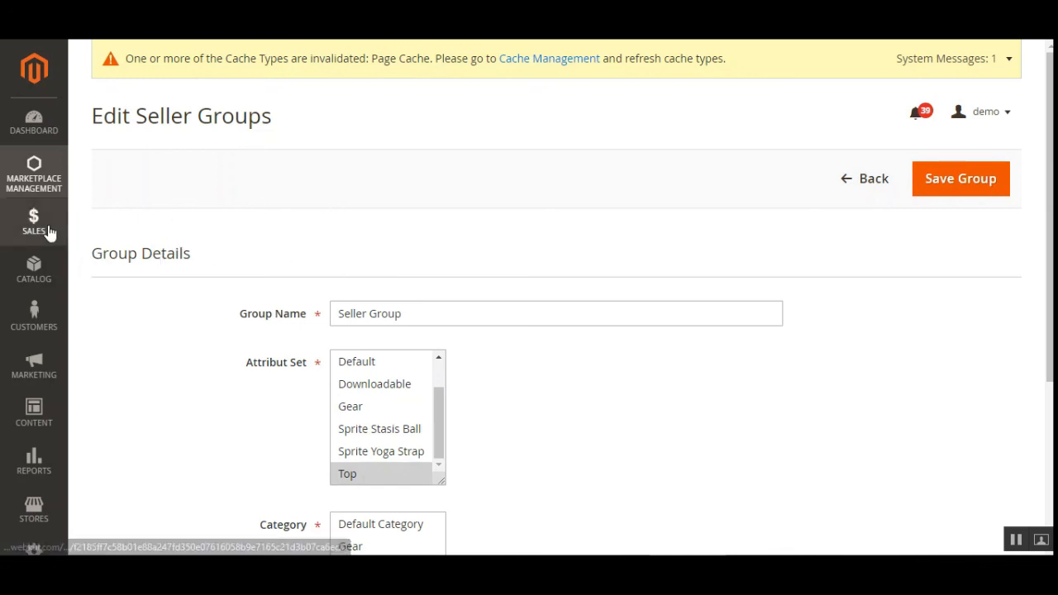
Open the Manage Sellers list from the marketplace management options and view the seller record.
left_click(52, 184)
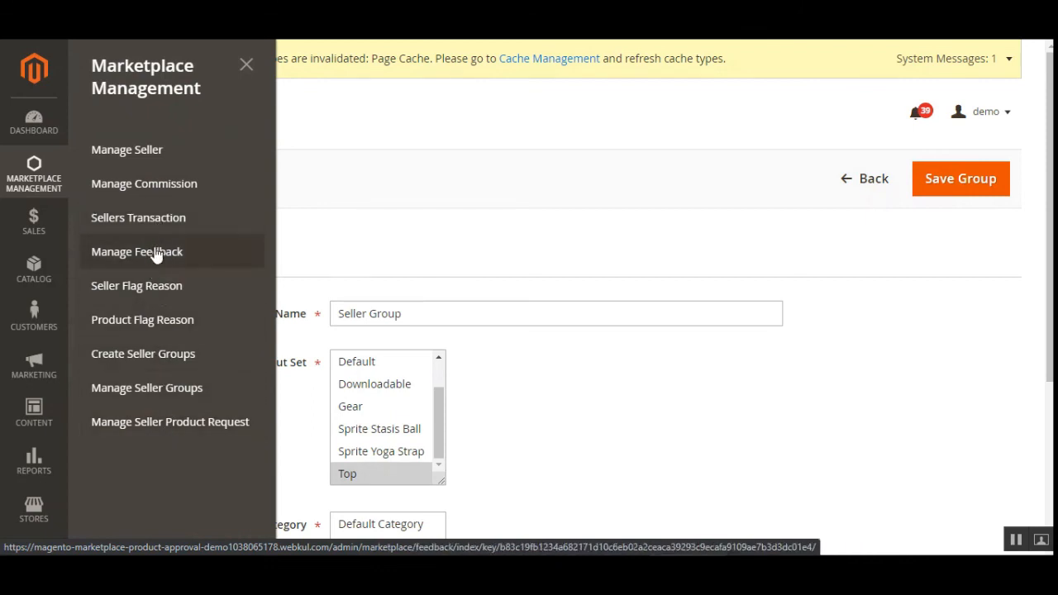
left_click(162, 158)
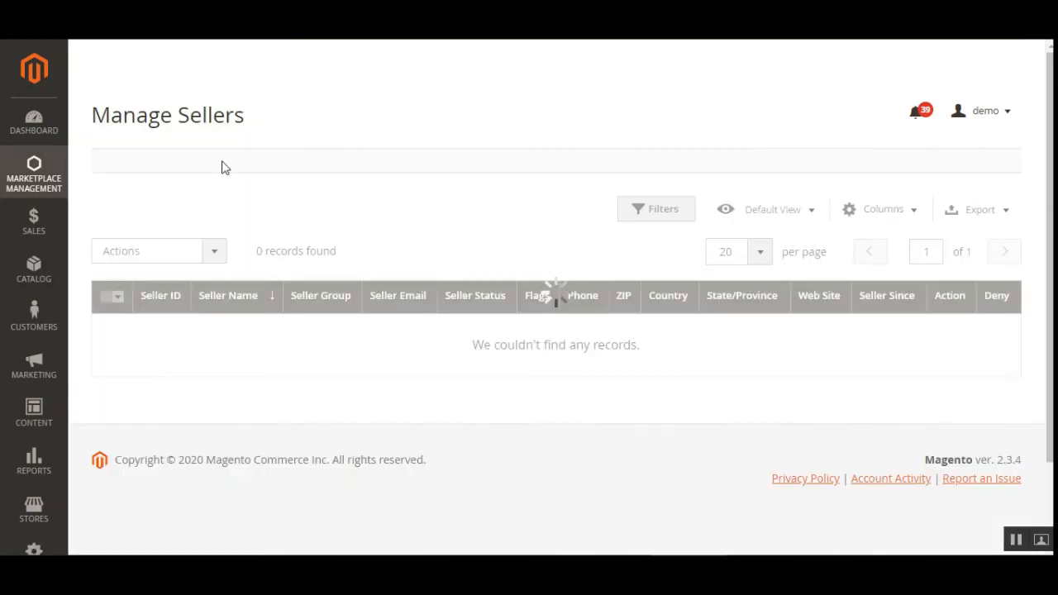
left_click_drag(111, 118, 235, 117)
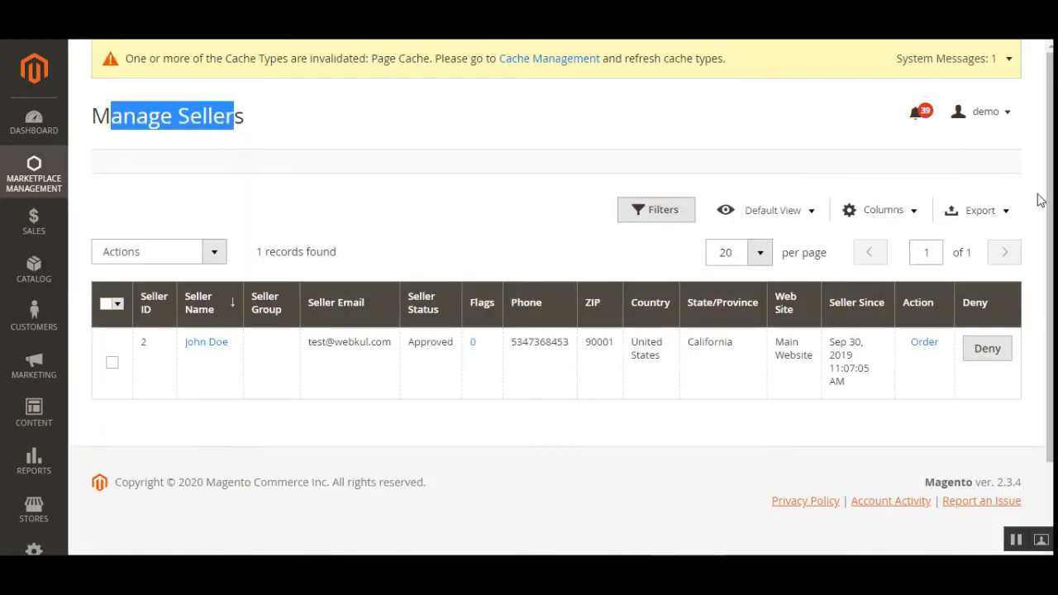
scroll(661, 388, "down", 1)
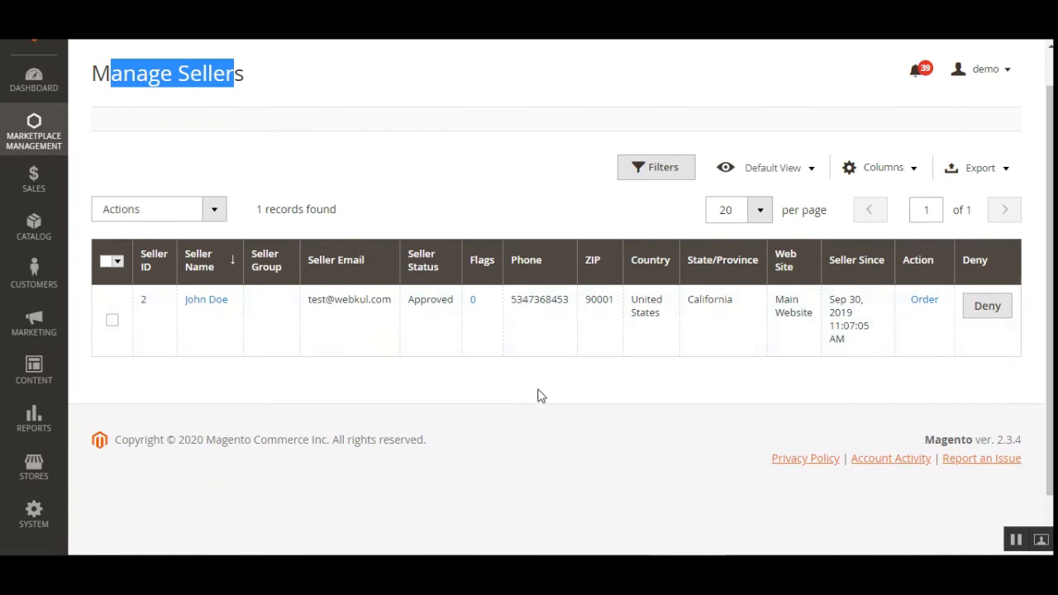
Select the listed seller and bring up the group choices of the Assign a Seller Group action.
left_click(111, 320)
left_click(213, 214)
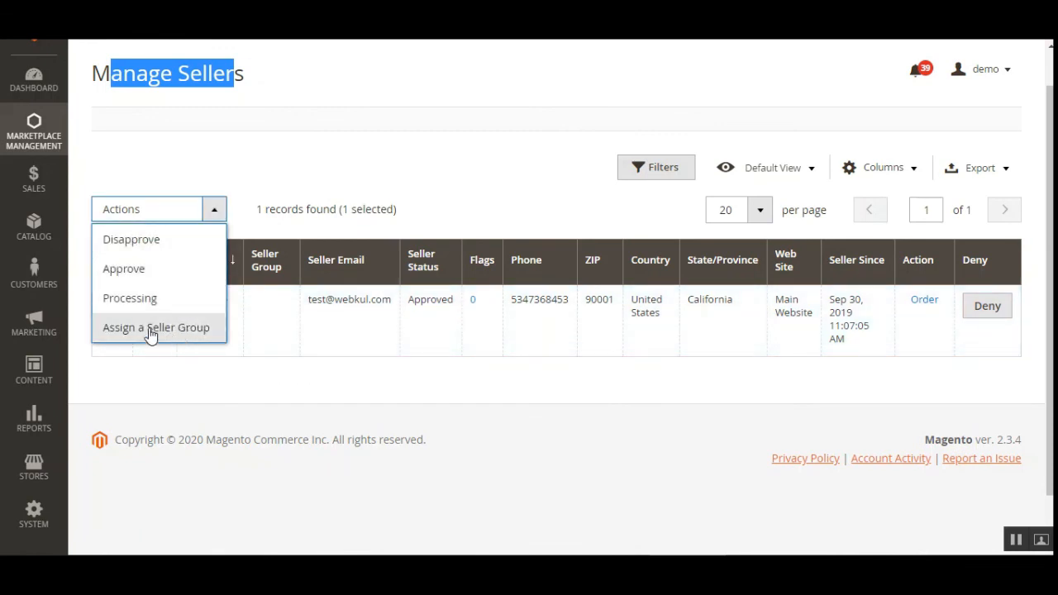
left_click(186, 335)
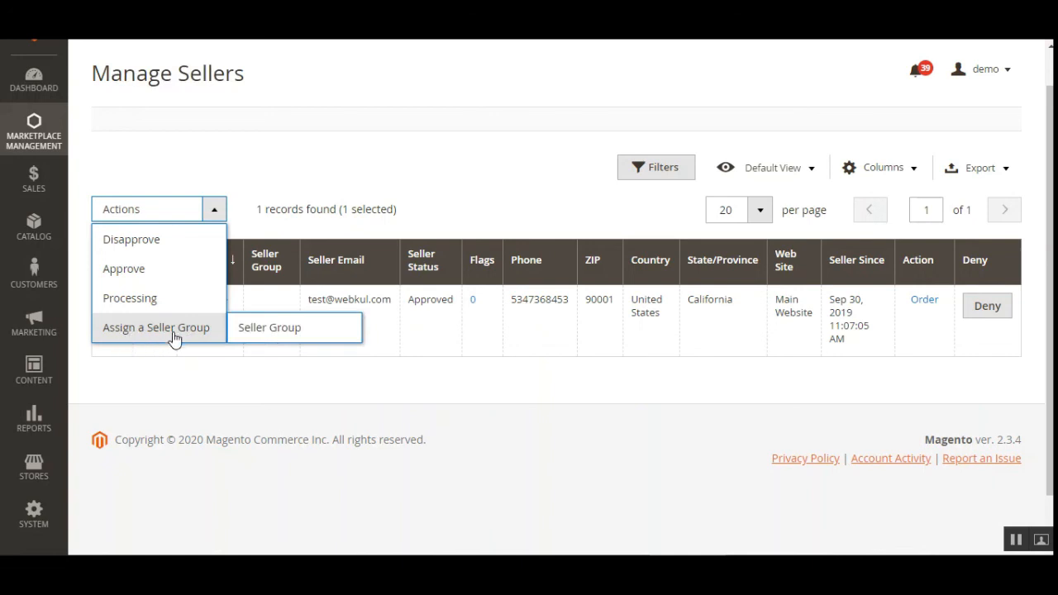